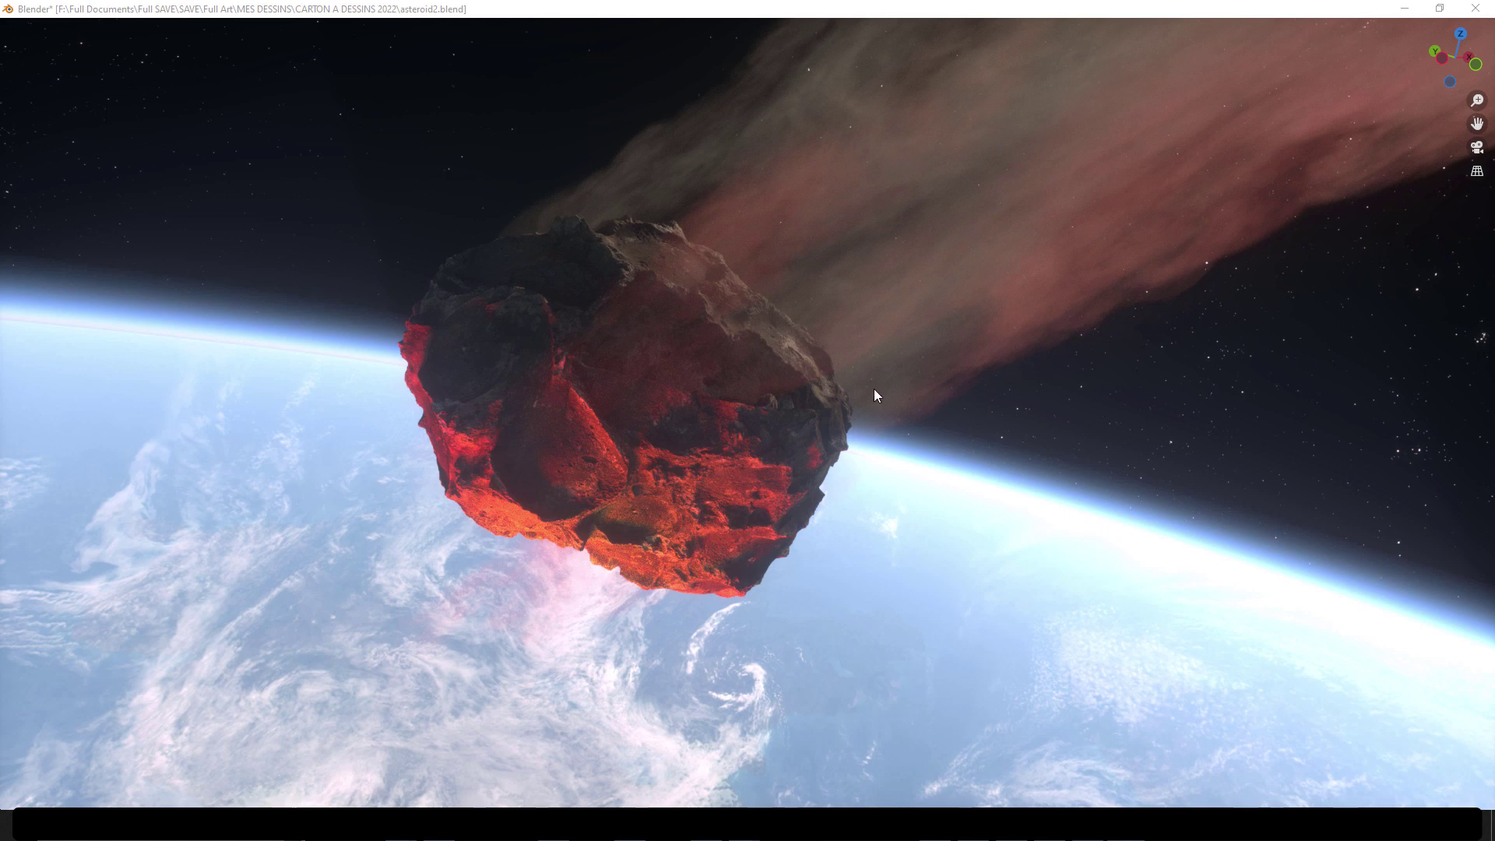
- Select the asteroid in the rendered view and restore the full Shading workspace layout
middle_drag(873, 390, 895, 366)
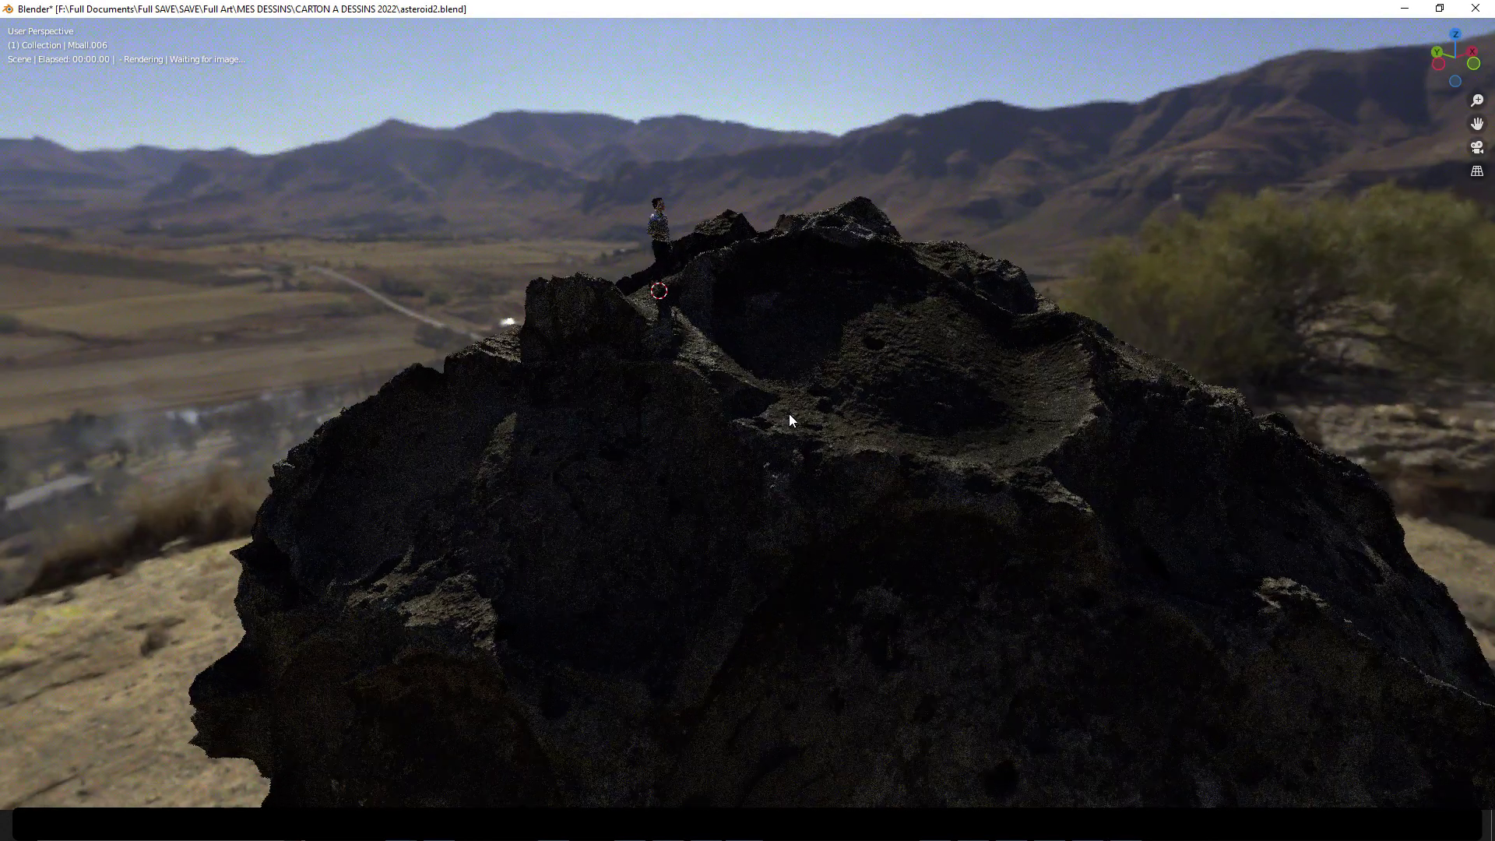
scroll(788, 414, up, 3)
middle_drag(764, 436, 796, 440)
scroll(829, 418, down, 5)
click(797, 432)
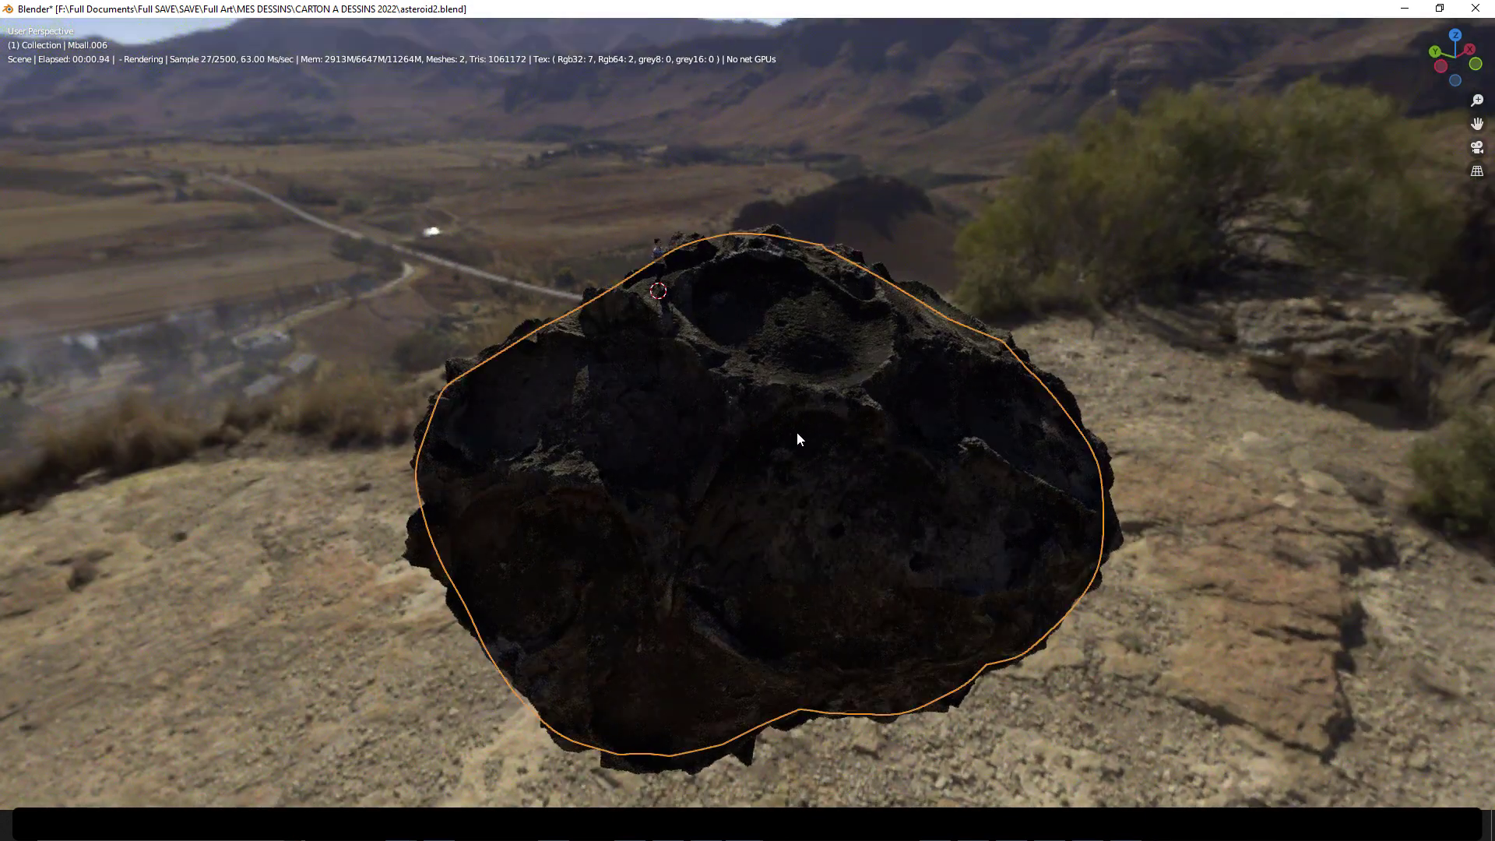
key(ctrl+alt+space)
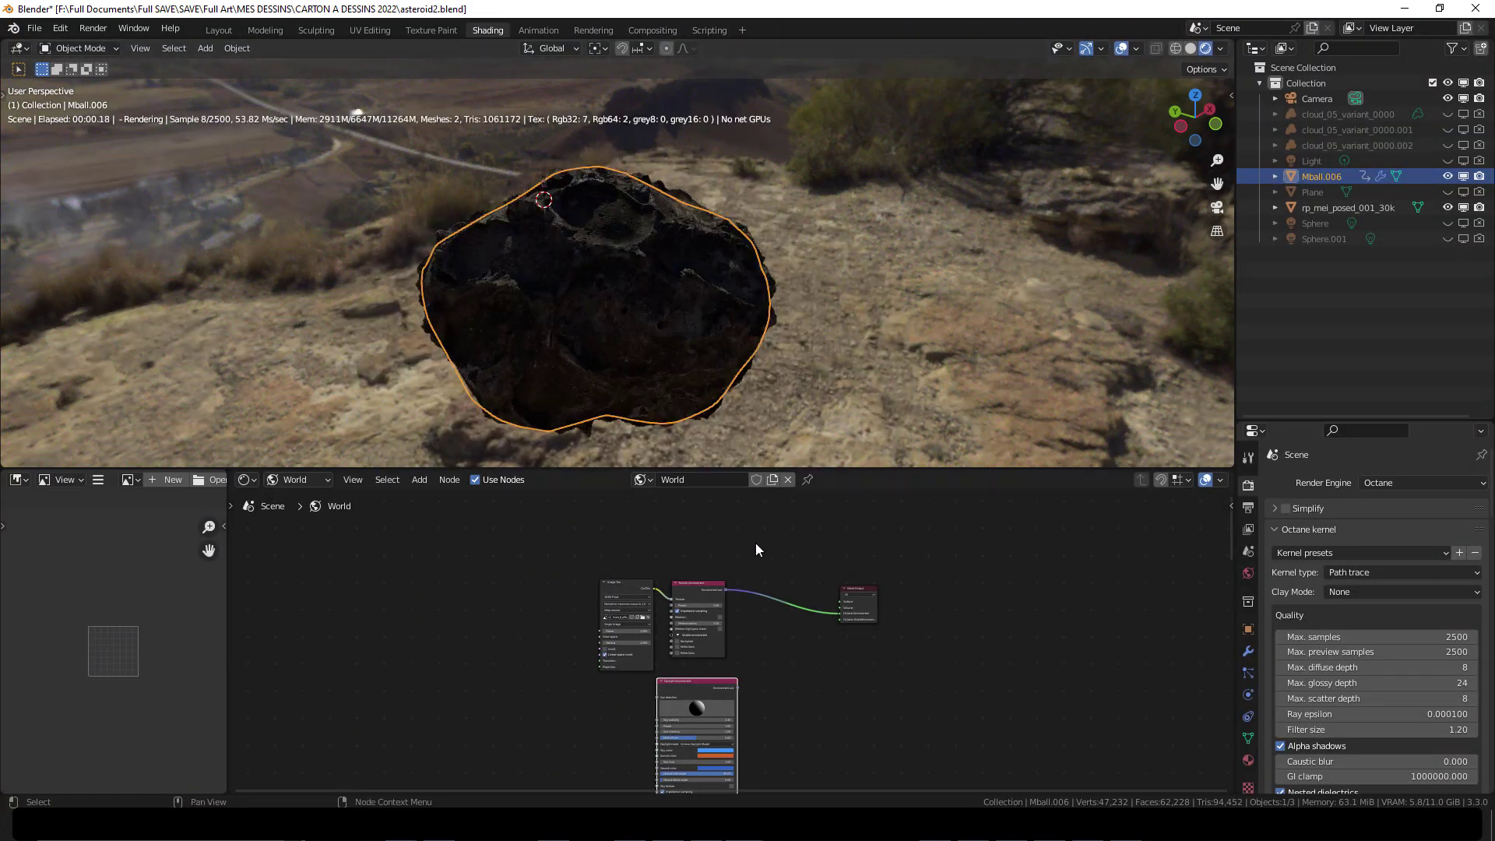
- Connect the Daylight environment node to the World Output's Octane Environment input in place of the texture environment, and inspect the sky
scroll(754, 564, up, 2)
scroll(749, 595, up, 2)
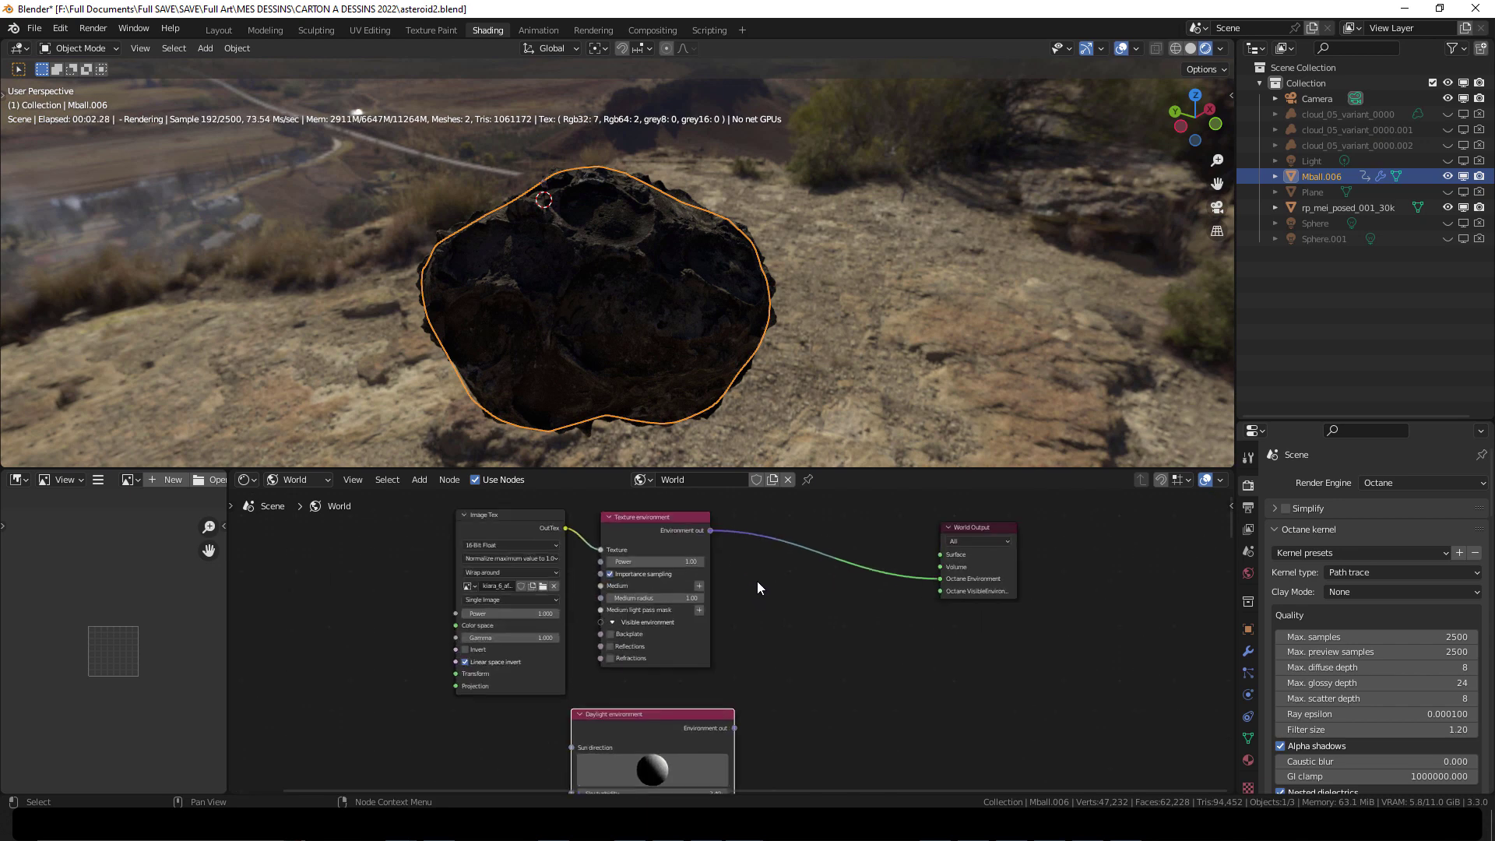
middle_drag(760, 588, 704, 582)
scroll(341, 578, up, 2)
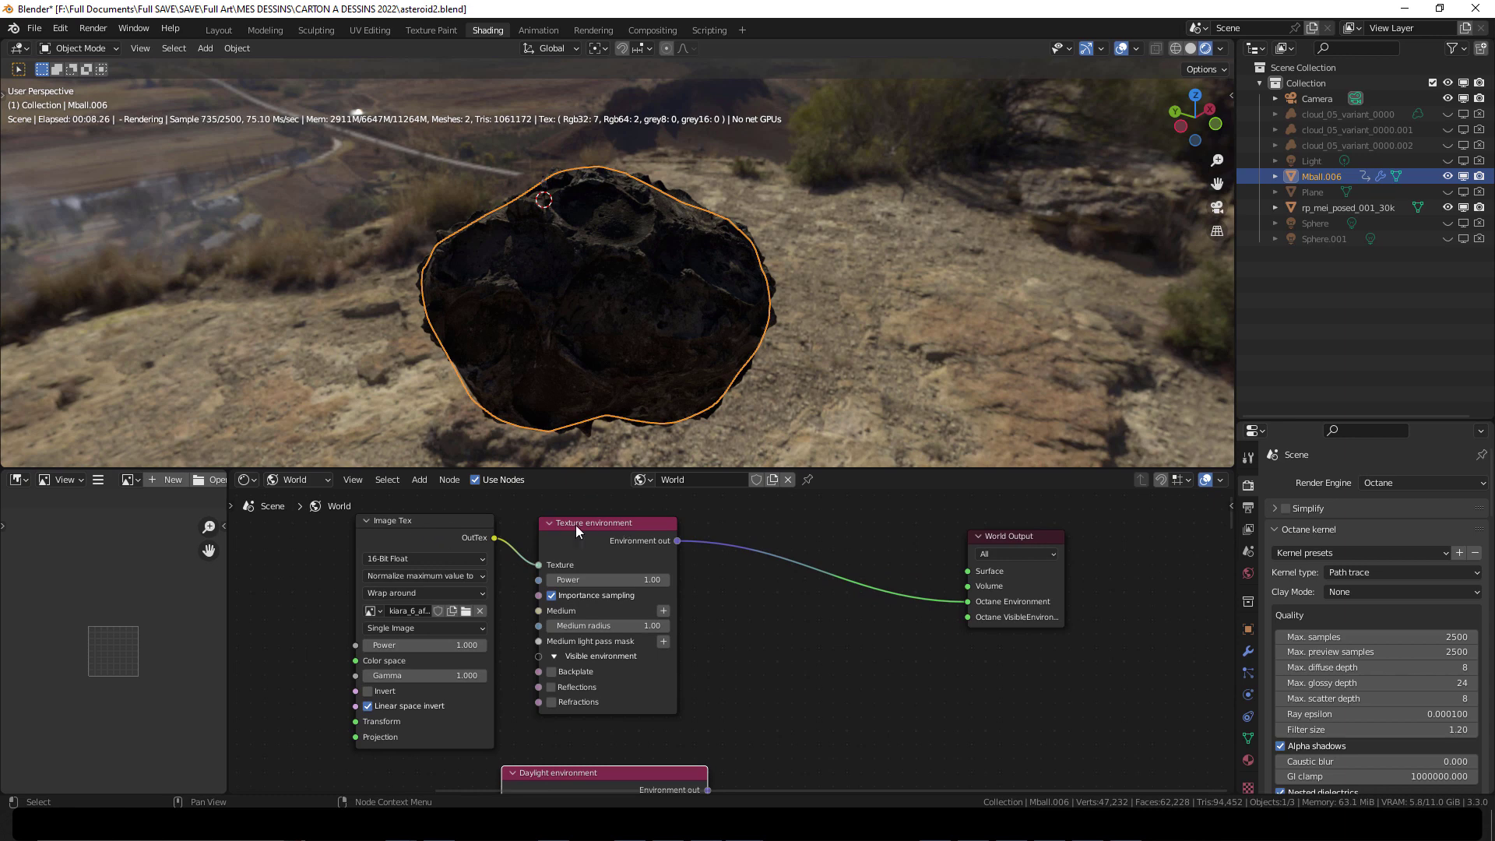
middle_drag(755, 708, 690, 659)
drag(643, 741, 902, 552)
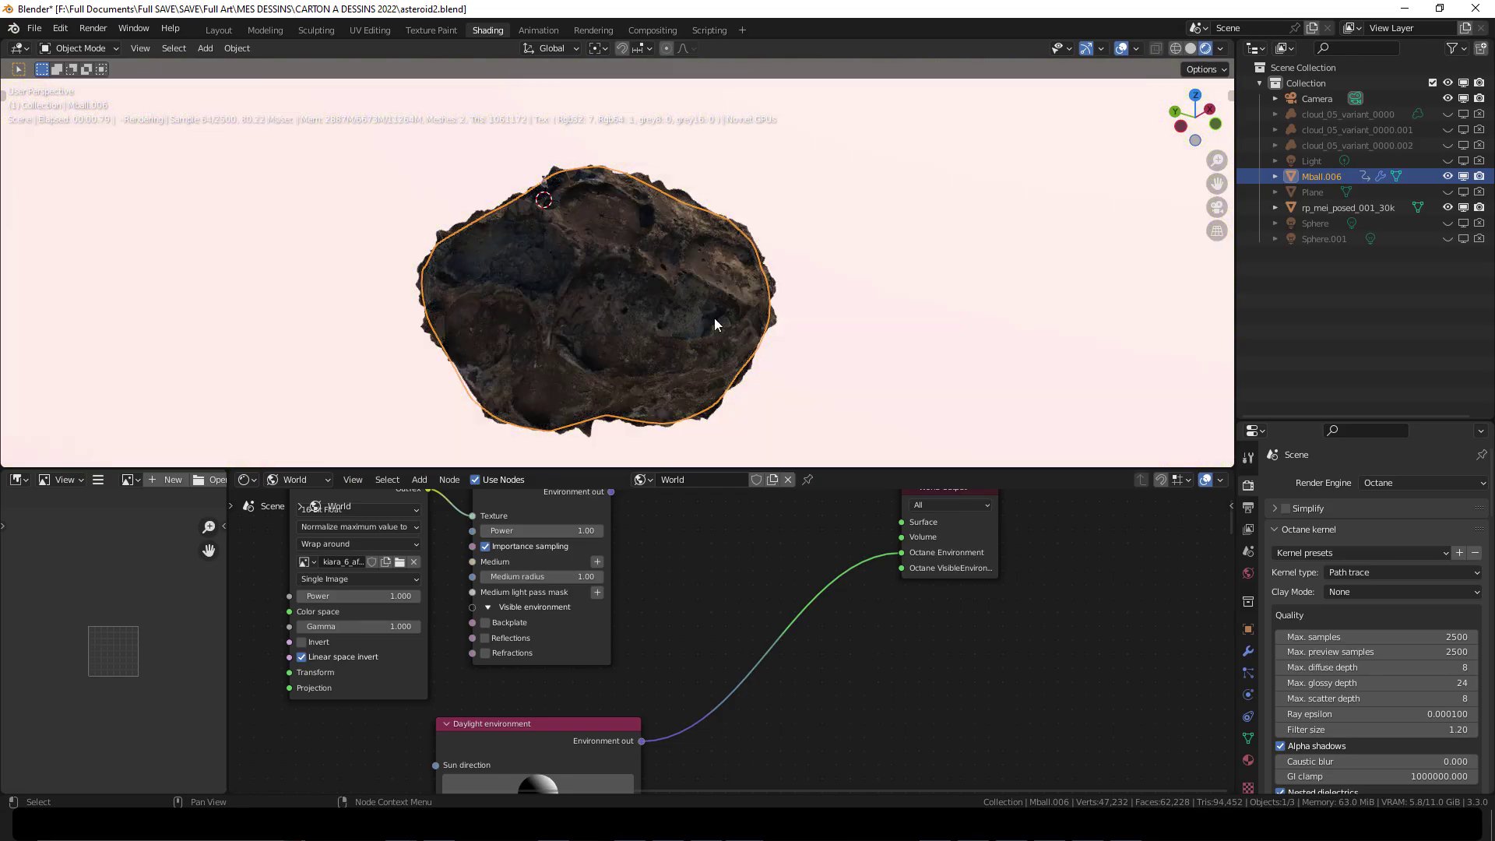
scroll(685, 305, down, 5)
middle_drag(668, 294, 830, 232)
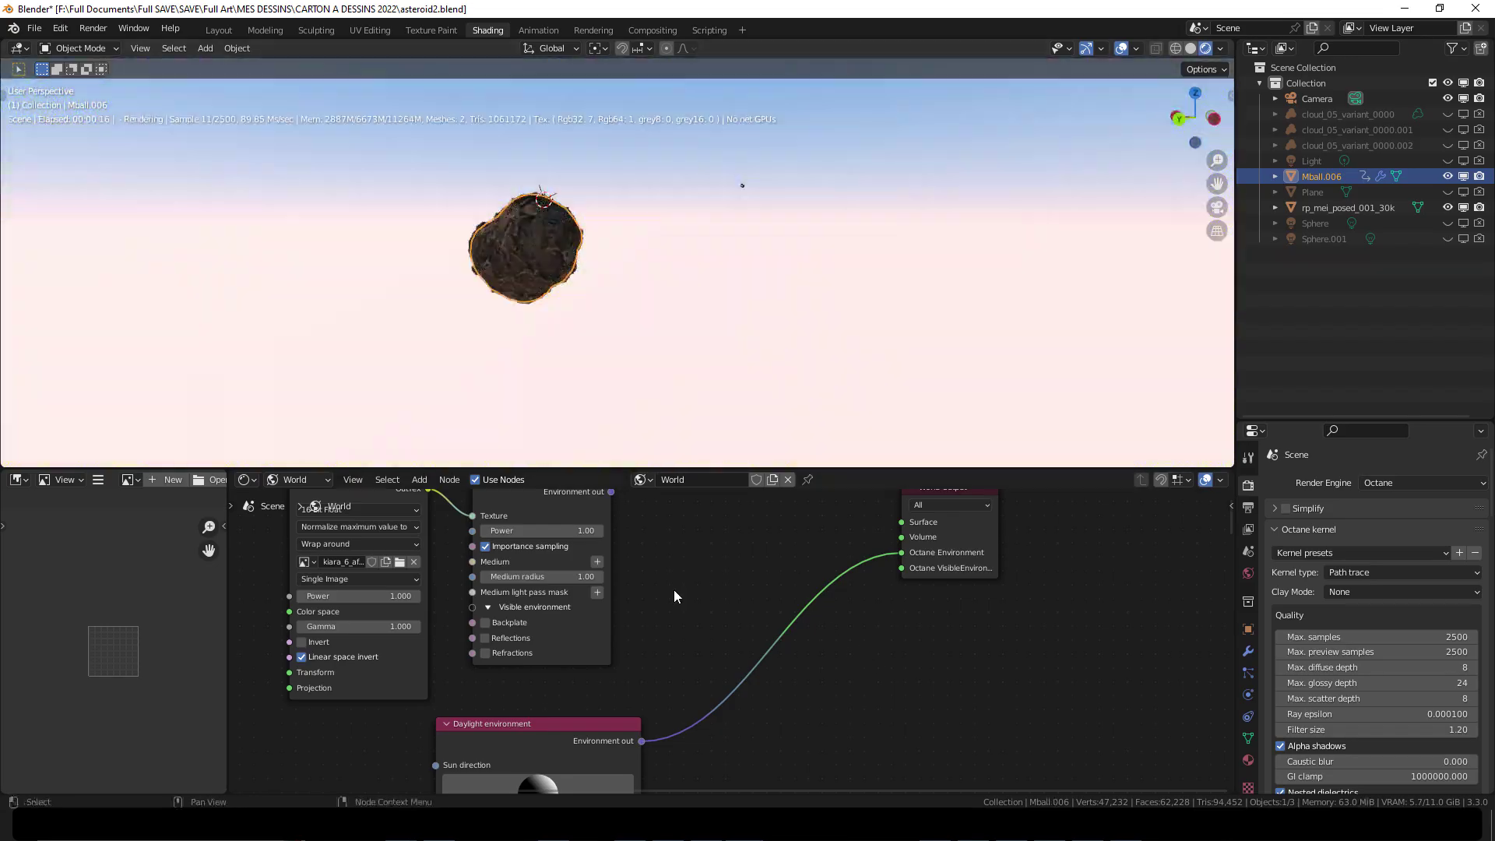
middle_drag(701, 217, 695, 310)
- Set the Daylight environment's daylight model to Nishita Daylight Model and view the sky around the asteroid
middle_drag(710, 556, 758, 433)
scroll(657, 693, up, 3)
middle_drag(789, 703, 933, 541)
click(815, 623)
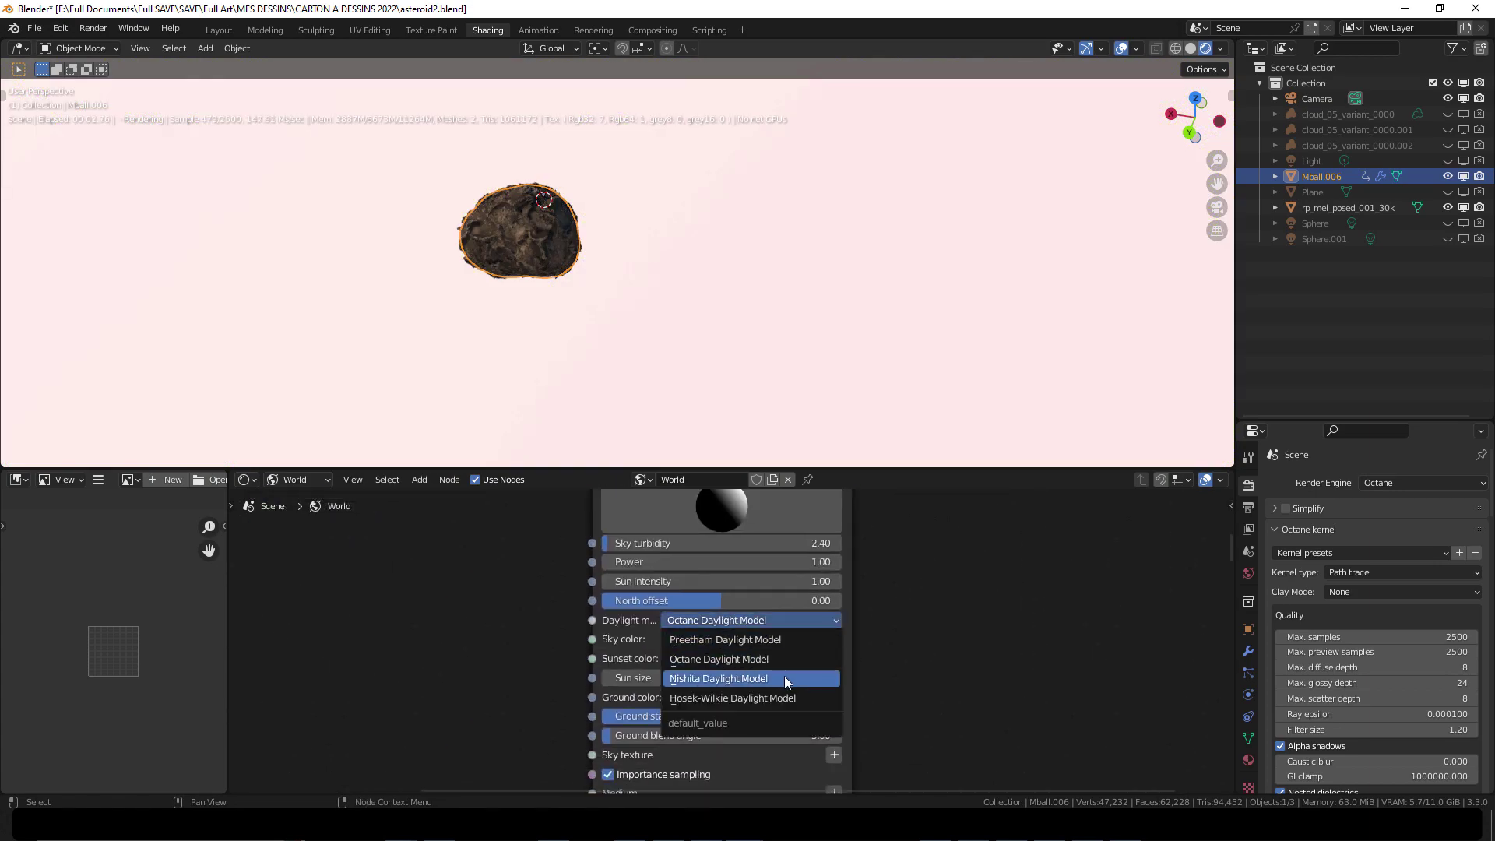
click(784, 678)
middle_drag(680, 340, 744, 257)
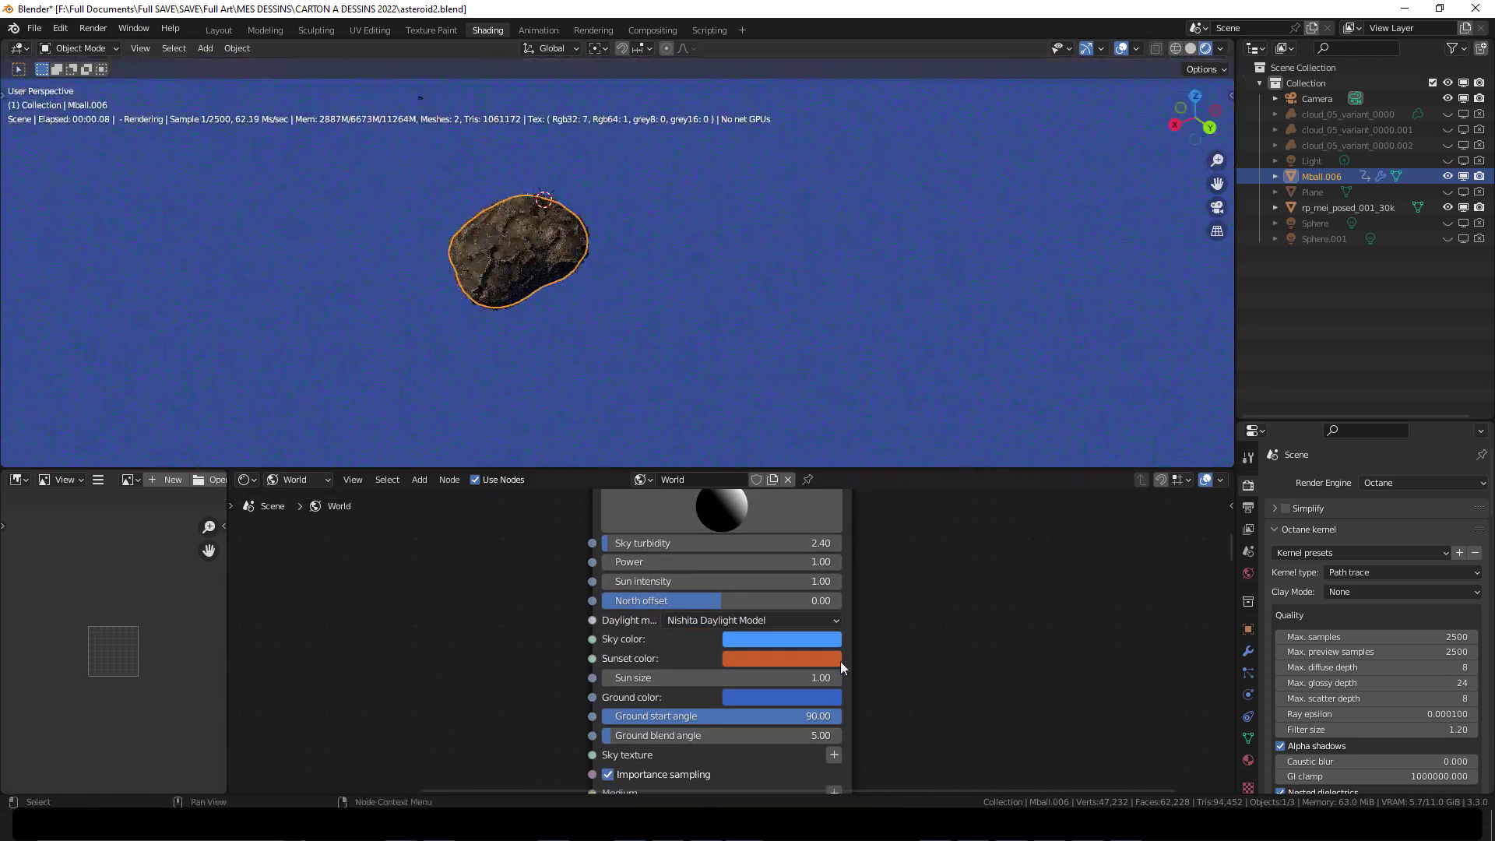
- Set the Daylight environment's daylight model to Preetham Daylight Model and view the result around the asteroid
click(788, 620)
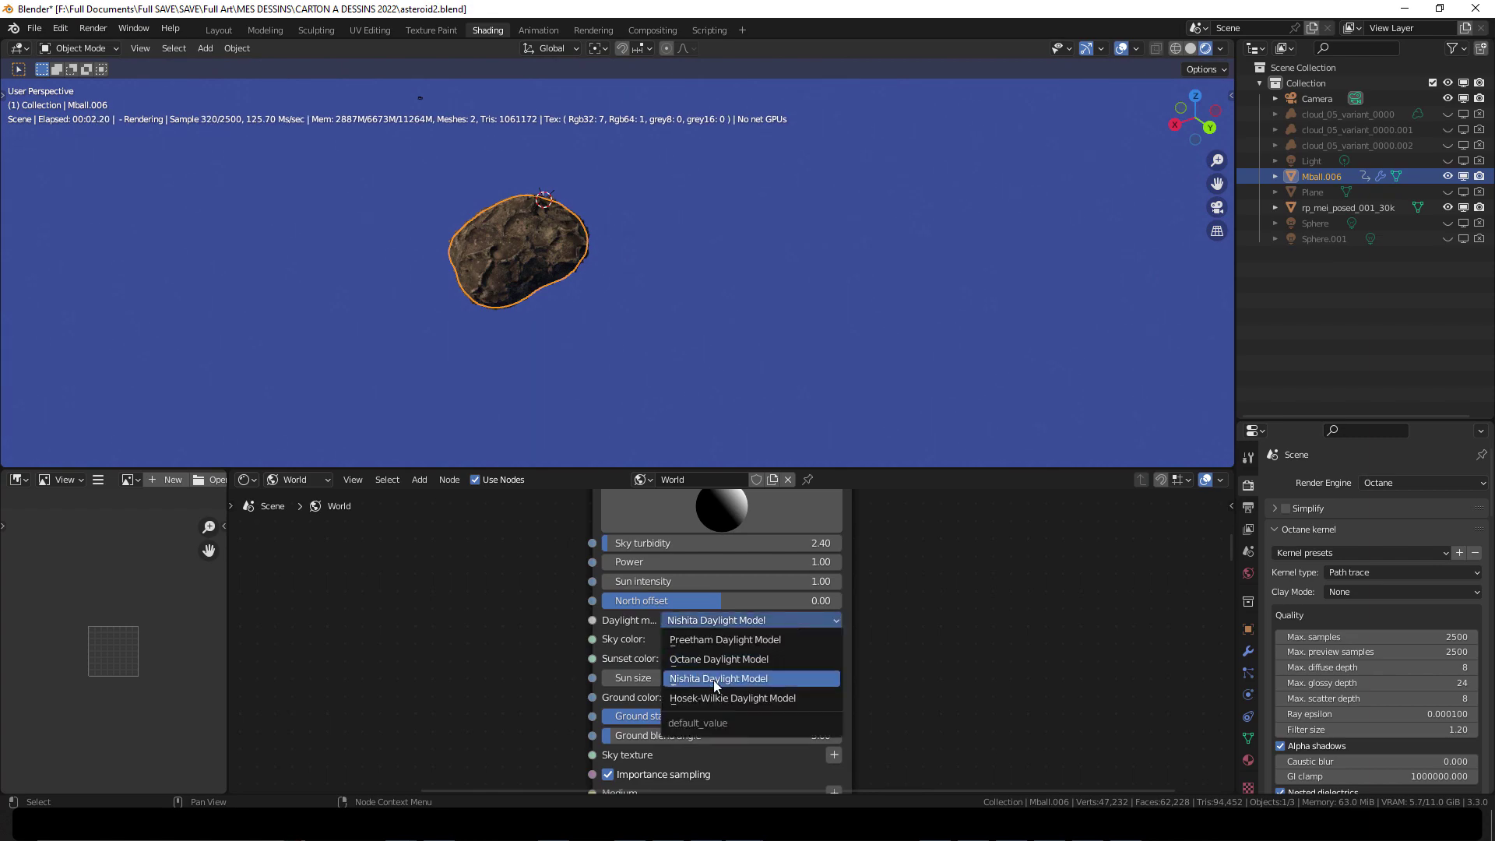
click(724, 639)
middle_drag(674, 264, 726, 269)
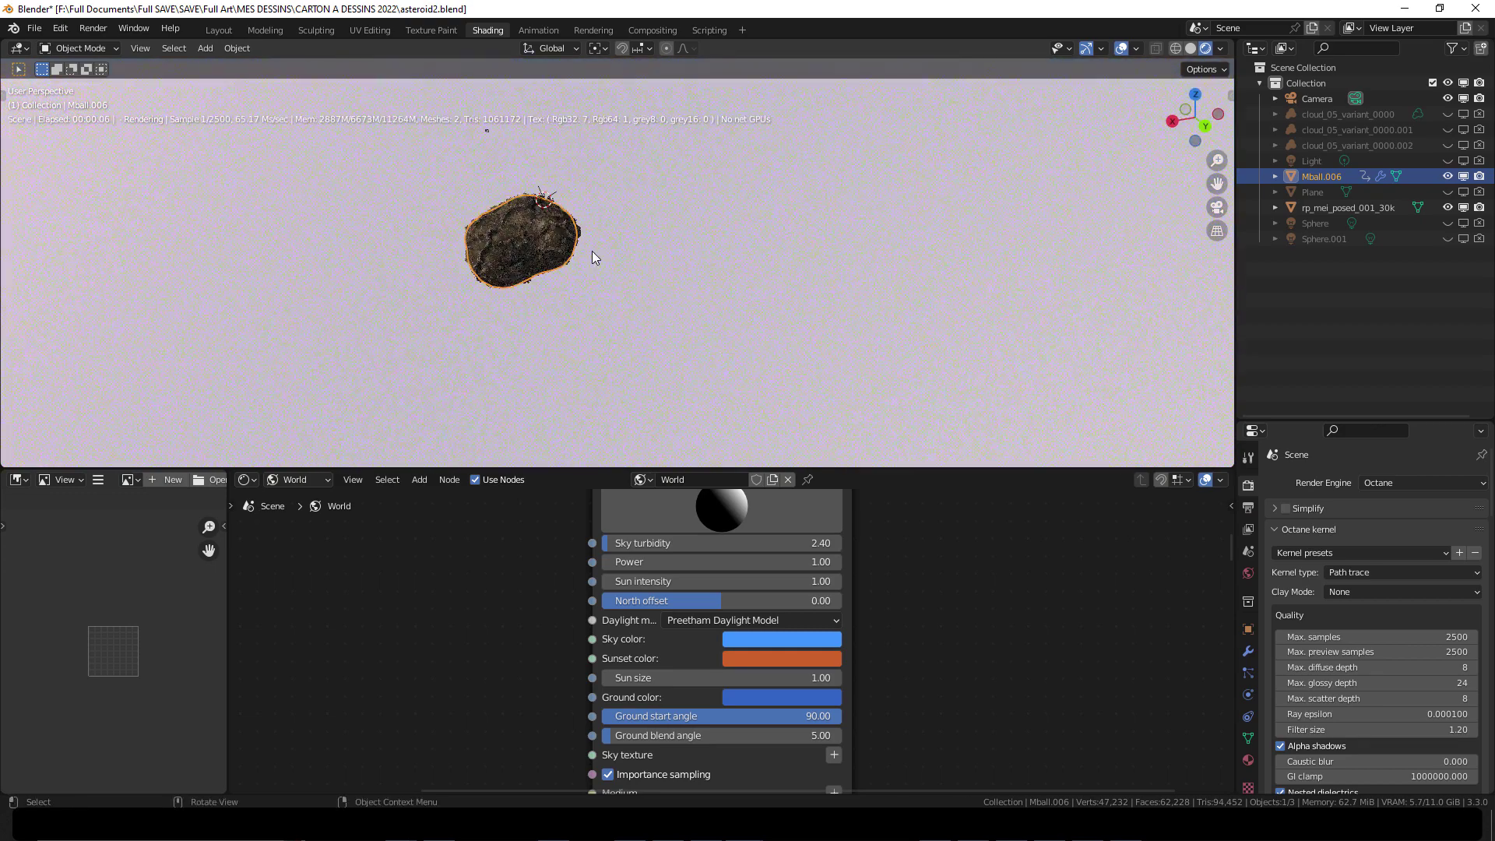
- Add a Planetary environment node to the world node tree beside the Daylight environment node
scroll(931, 600, down, 5)
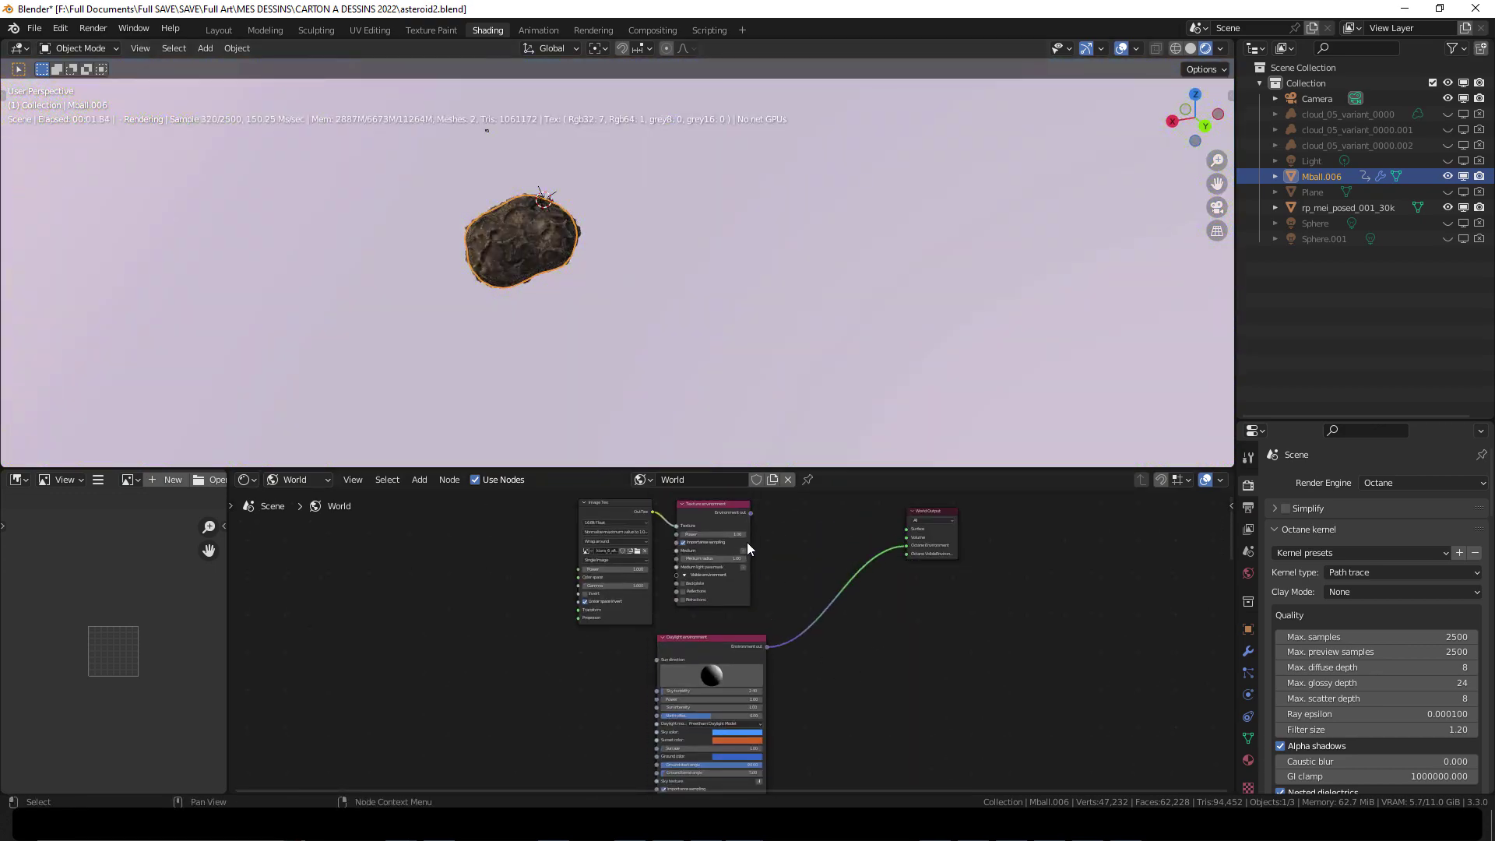
scroll(705, 523, up, 4)
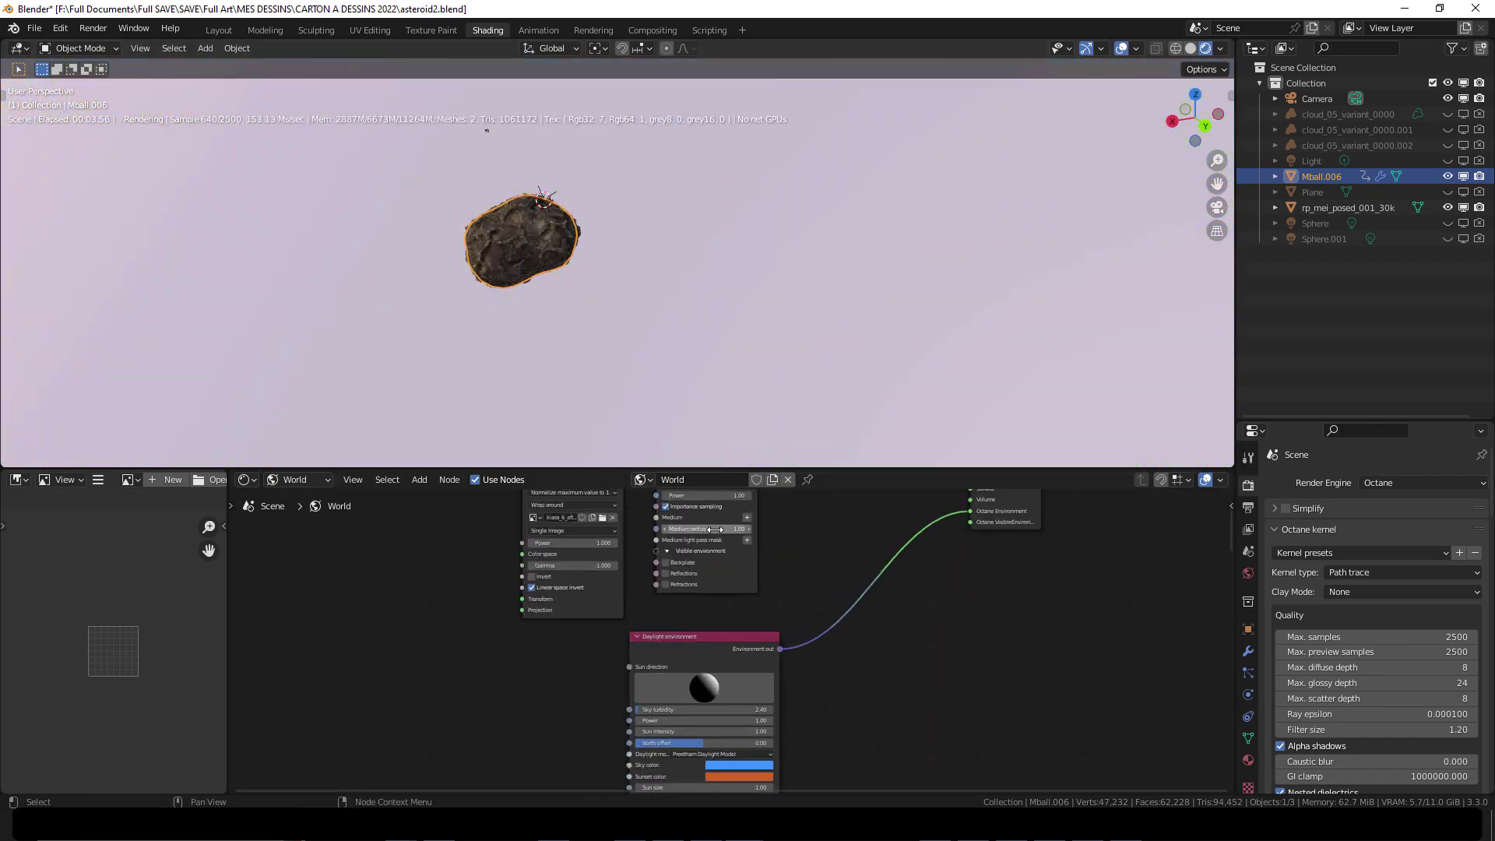
middle_drag(802, 496, 846, 499)
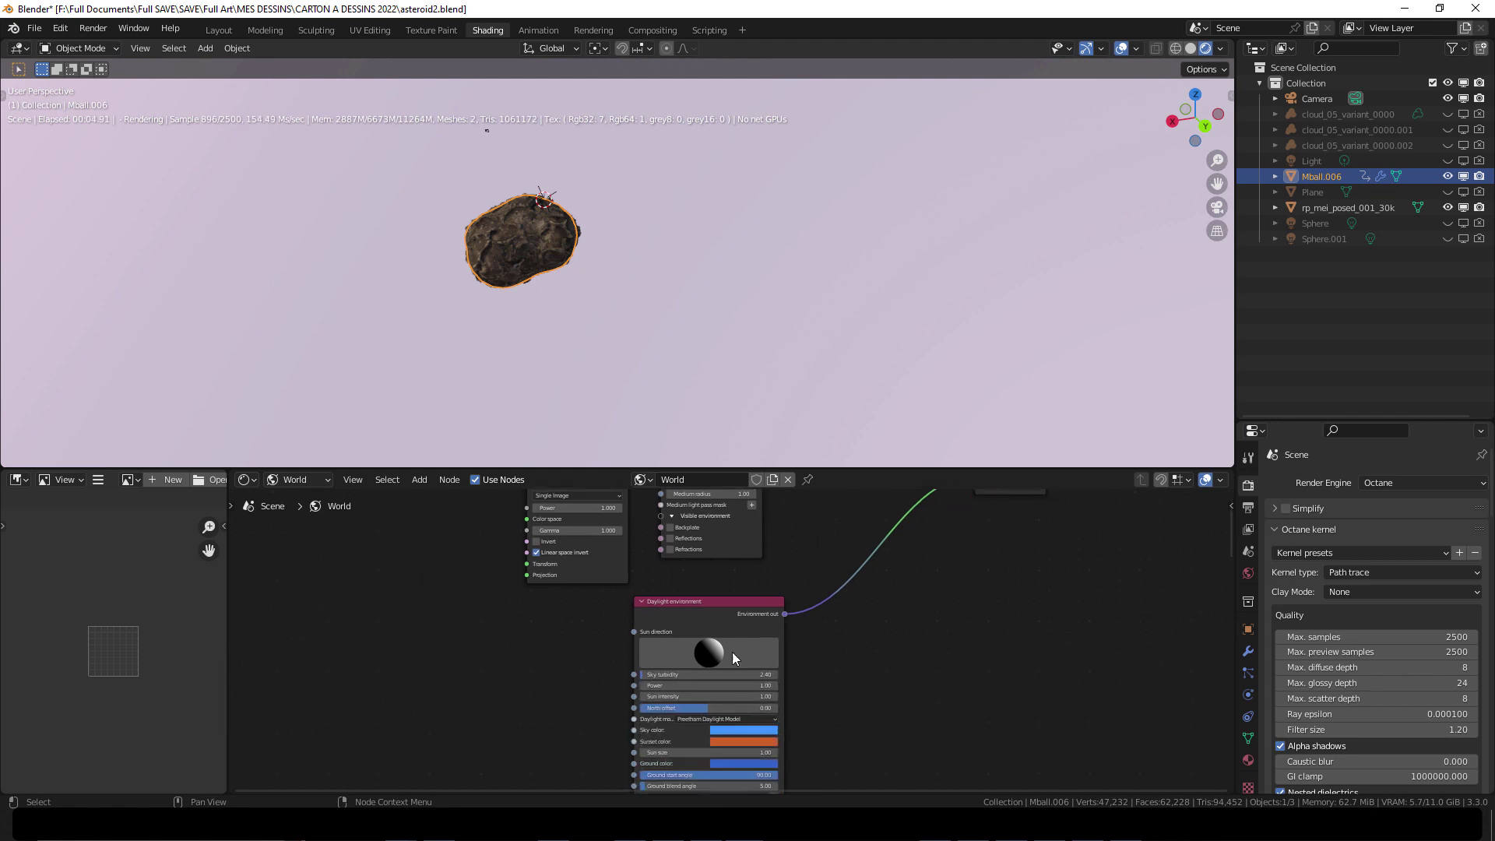
middle_drag(853, 662, 753, 640)
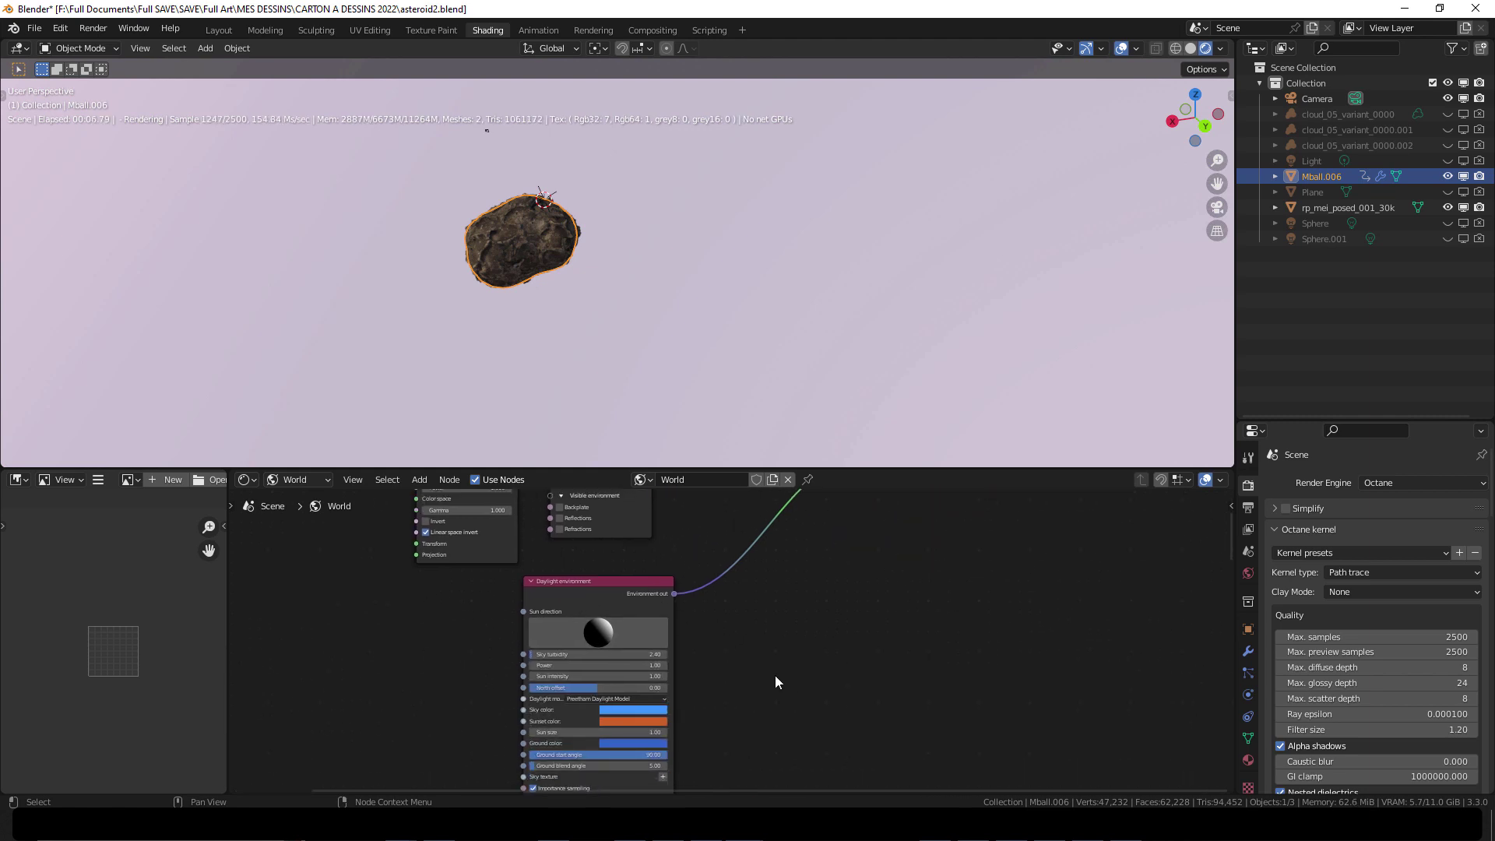
key(shift+a)
click(675, 479)
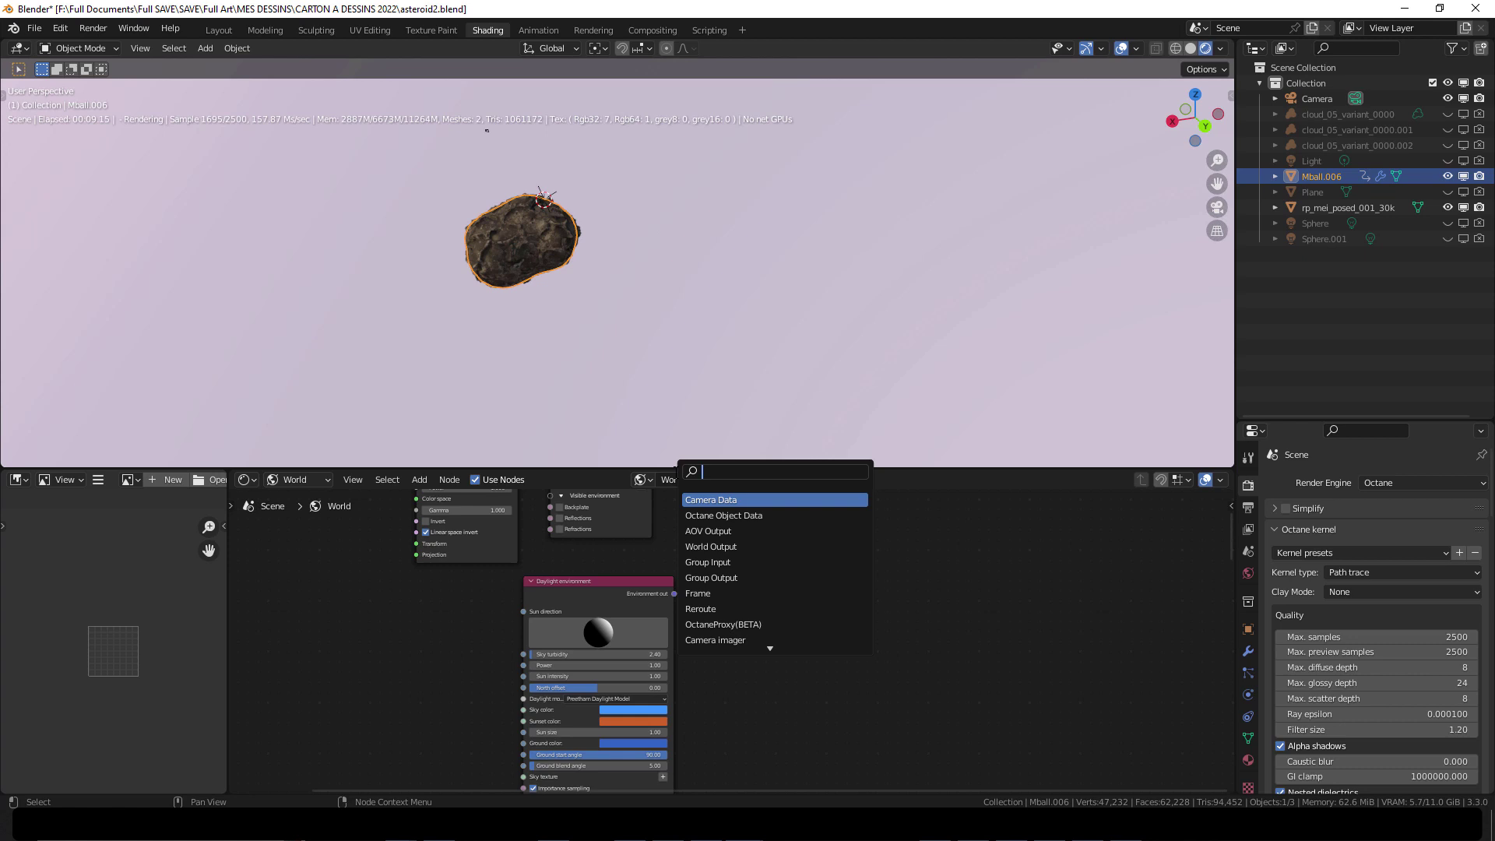
text(environ)
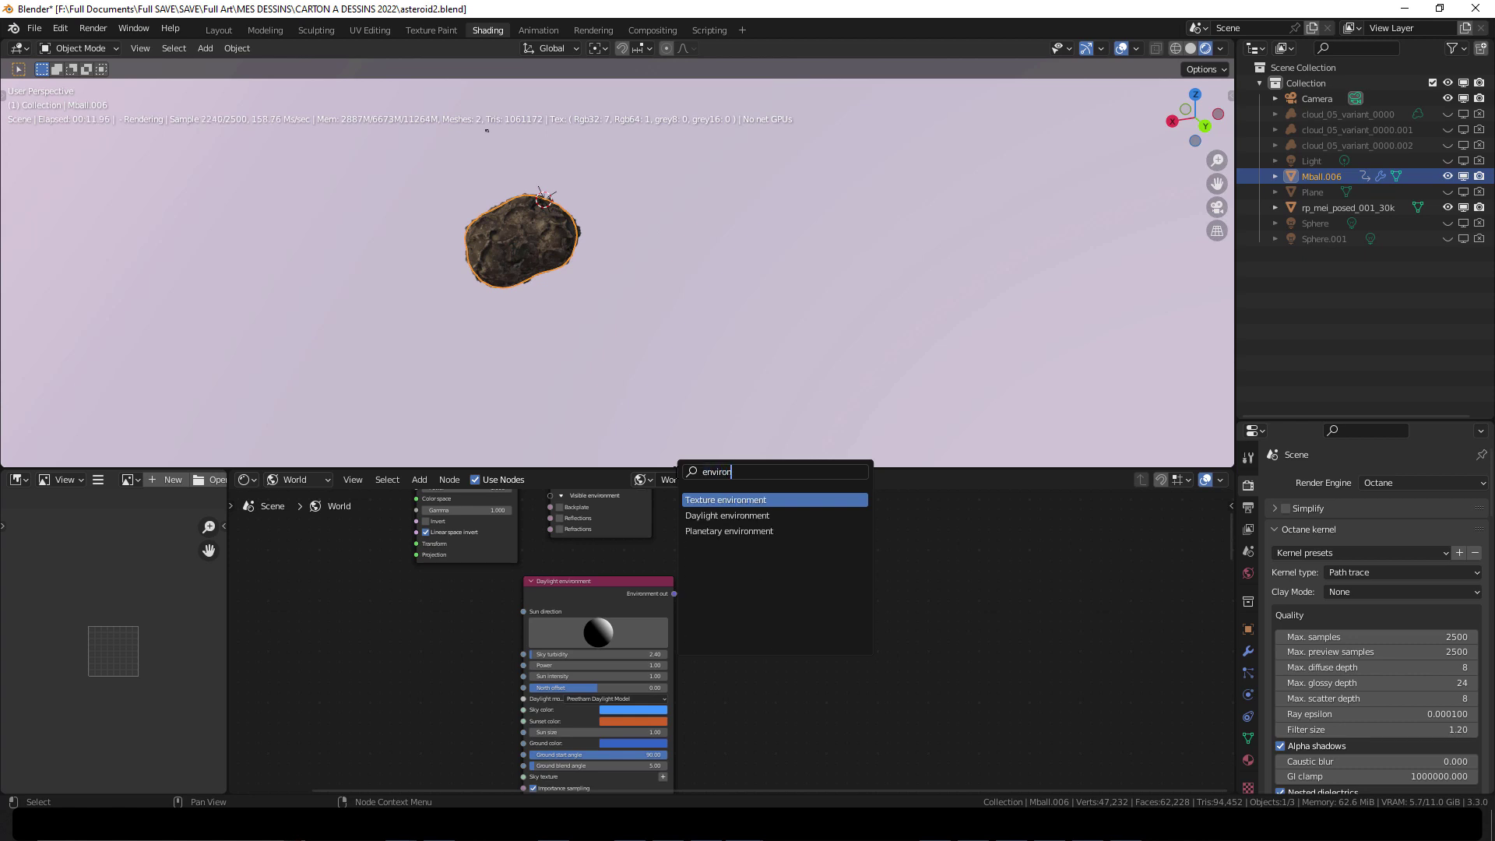
click(726, 531)
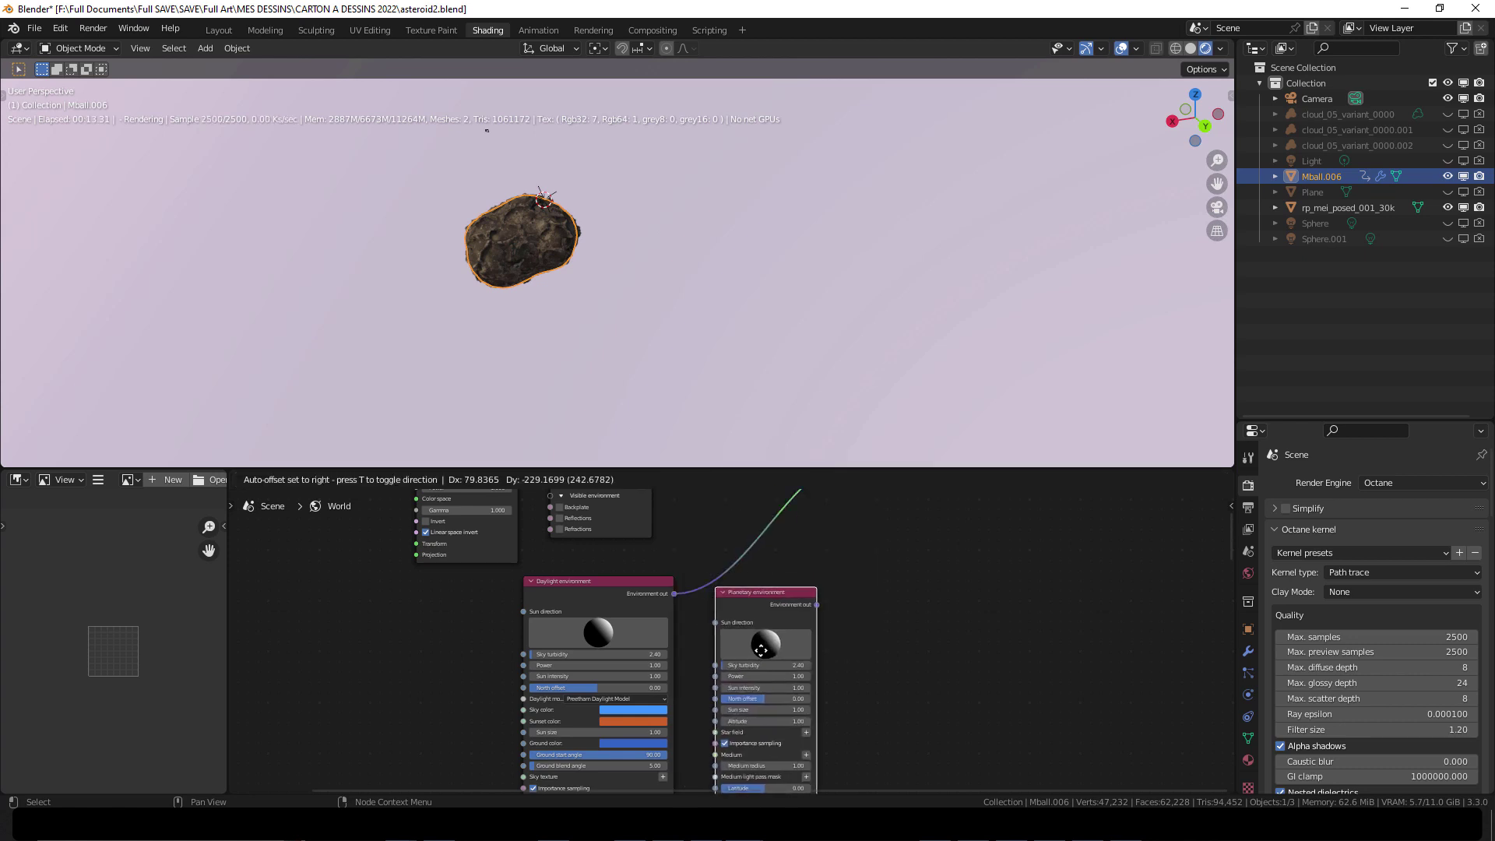
click(763, 645)
- Reposition the World Output node and connect the Planetary environment's output to its Octane Environment input
scroll(810, 623, down, 3)
scroll(810, 623, down, 1)
middle_drag(871, 526, 844, 586)
drag(833, 530, 869, 596)
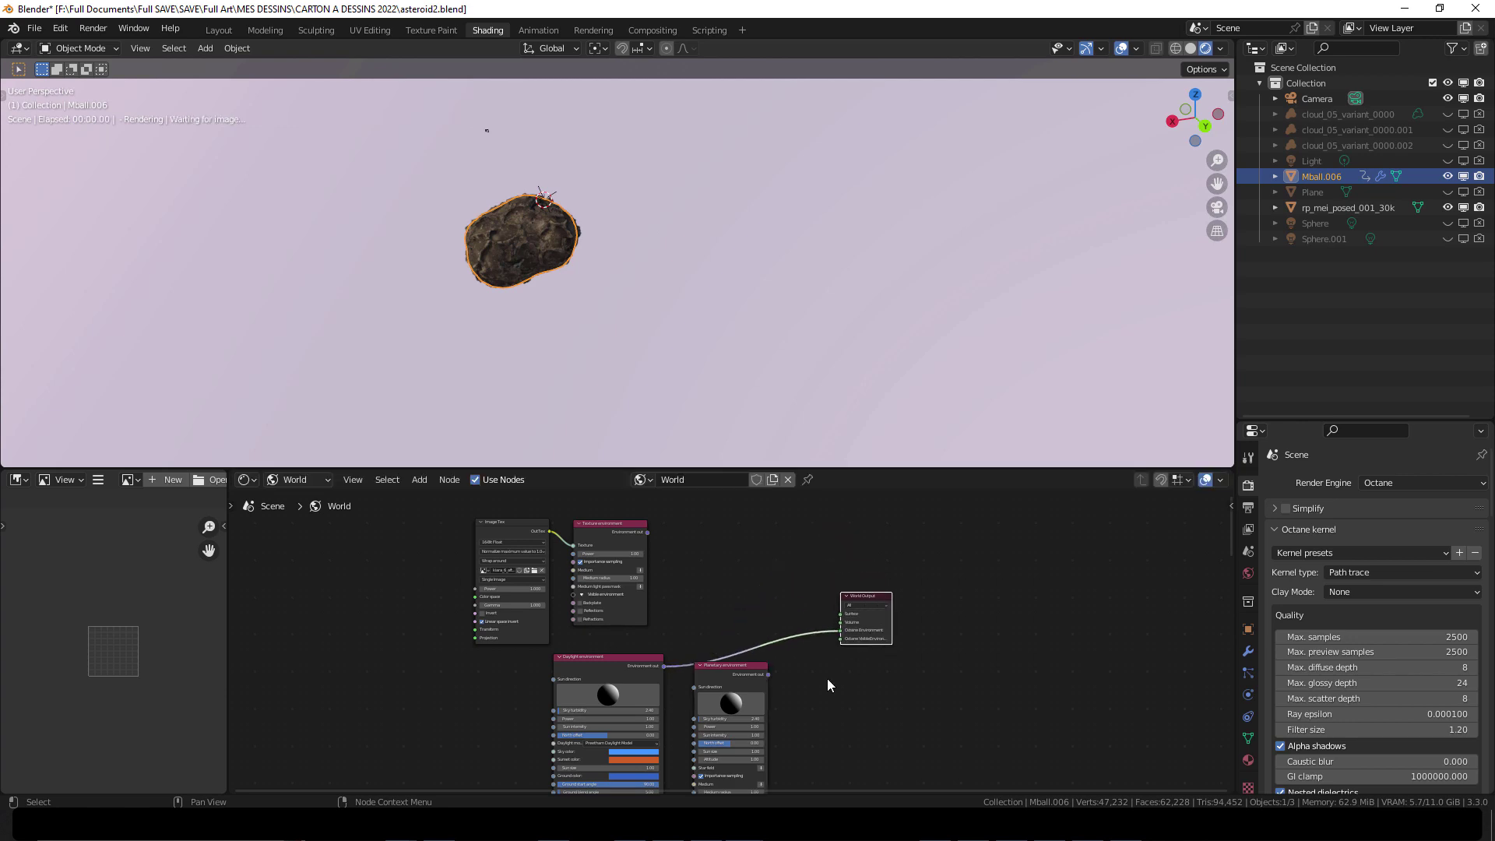
middle_drag(799, 687, 731, 655)
drag(699, 643, 770, 601)
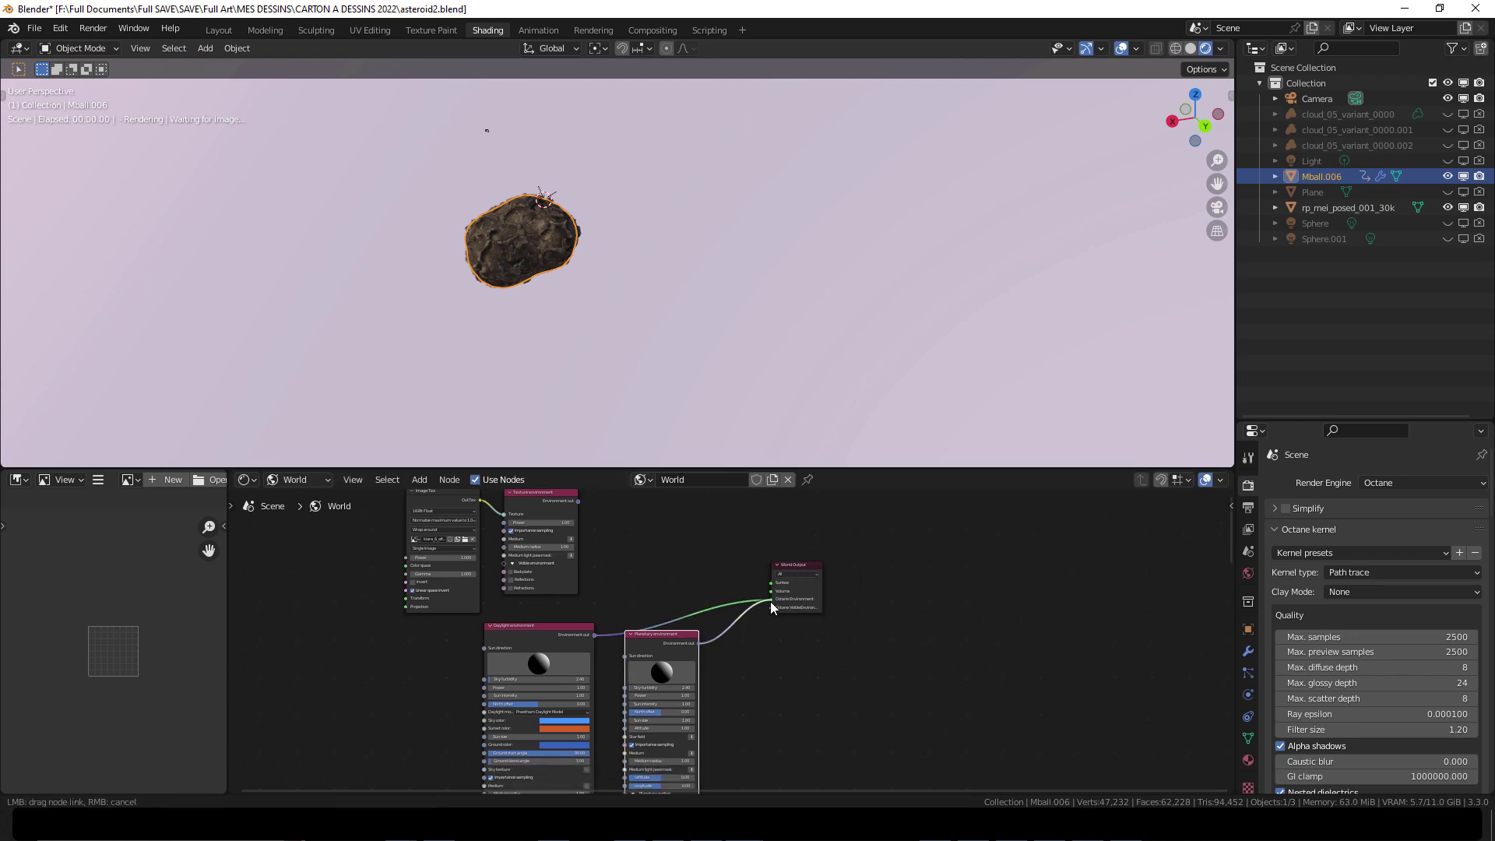
scroll(809, 652, up, 2)
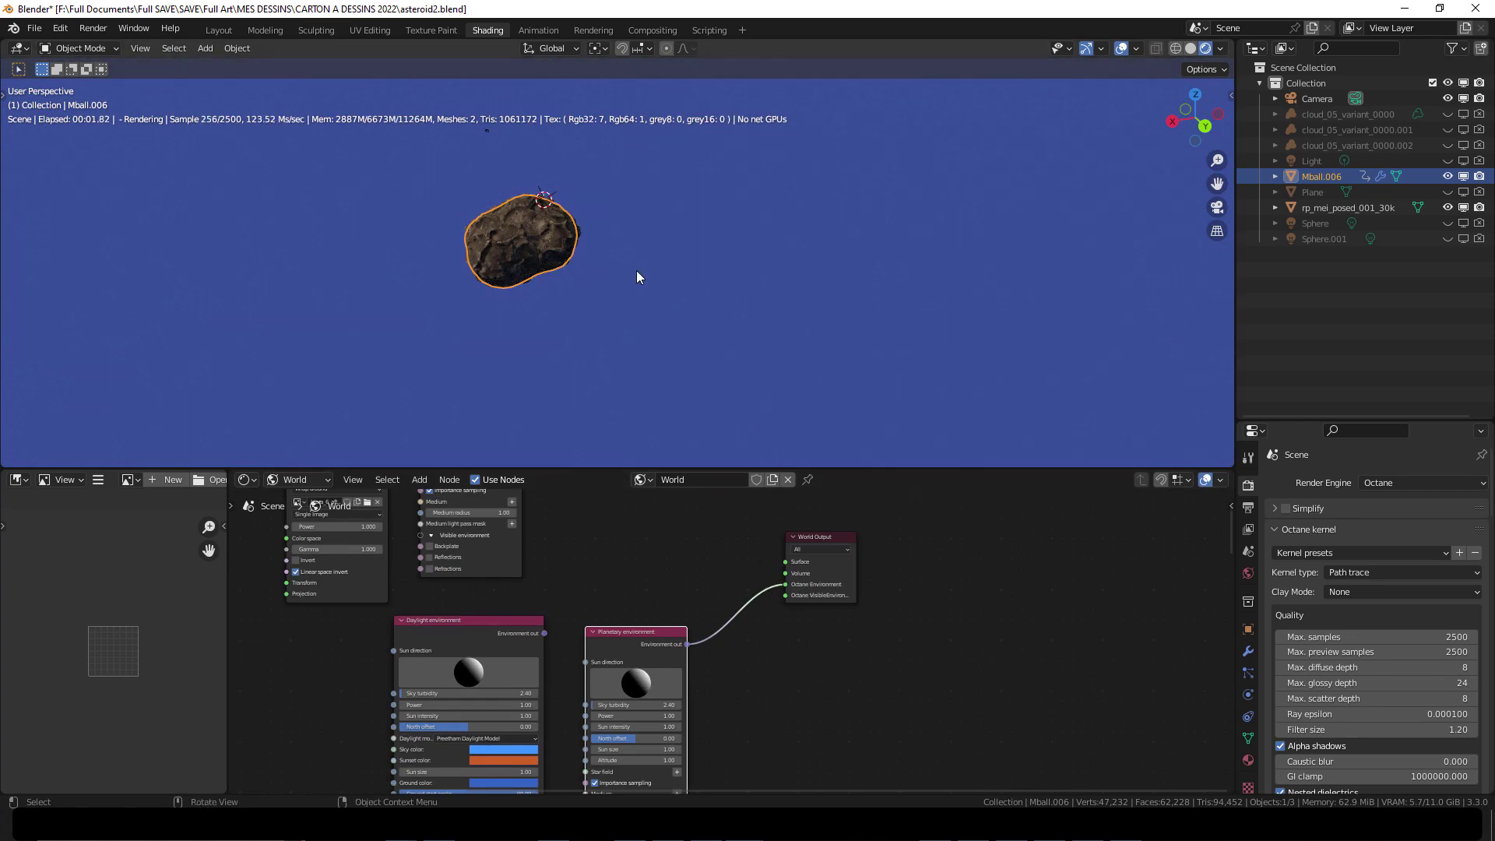
middle_drag(637, 277, 600, 312)
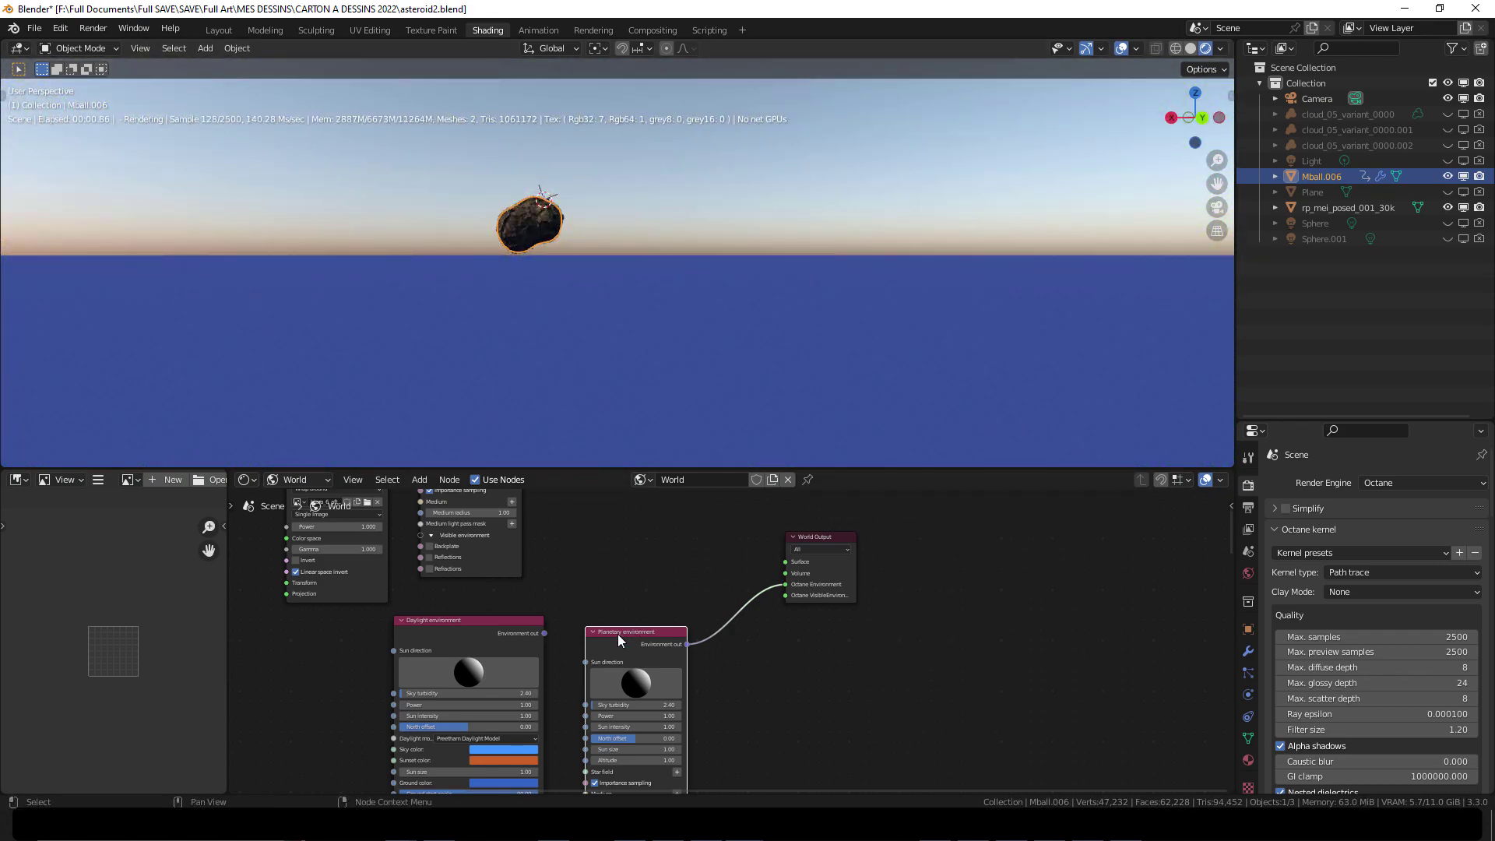
- Delete the Image Tex, Texture environment and Daylight environment nodes, and move the Planetary environment node up beside the World Output
scroll(521, 595, down, 4)
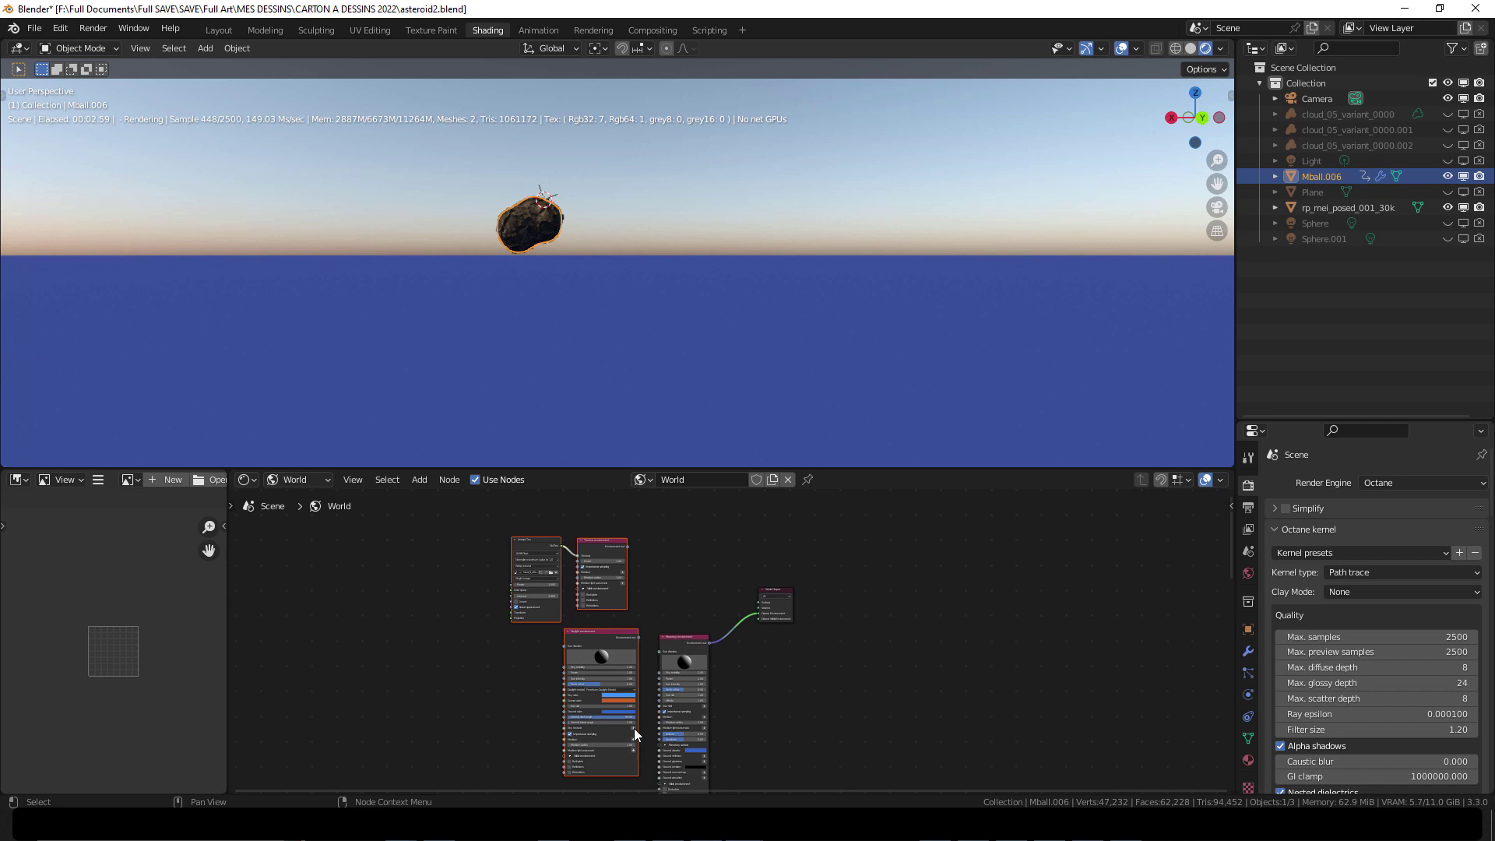
key(x)
drag(704, 648, 699, 628)
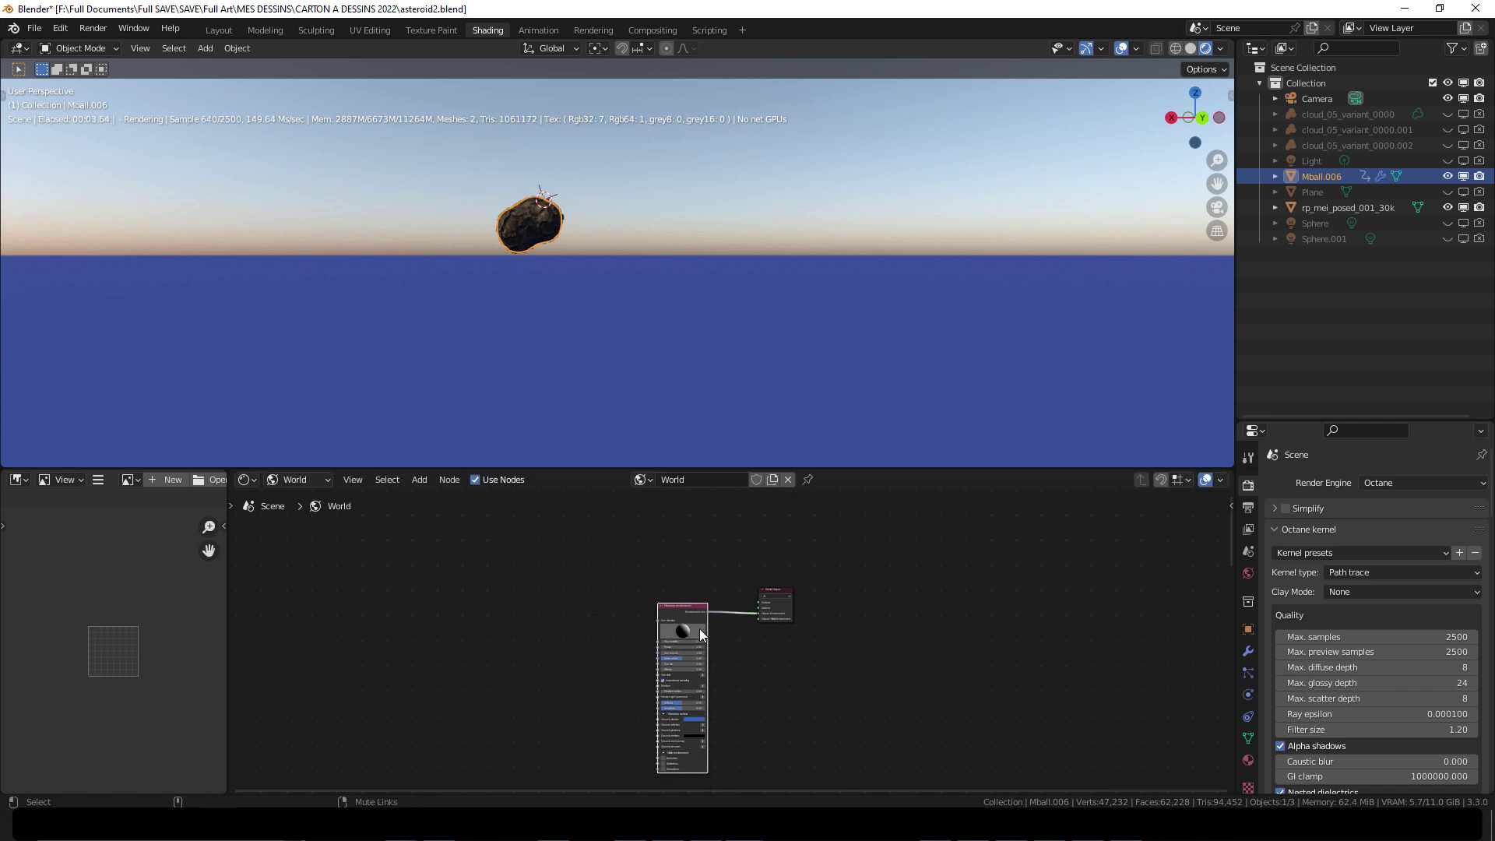
- Maximize the node editor and add a Float value node beside the Planetary environment node
key(ctrl+alt+space)
scroll(664, 547, up, 7)
middle_drag(756, 571, 949, 430)
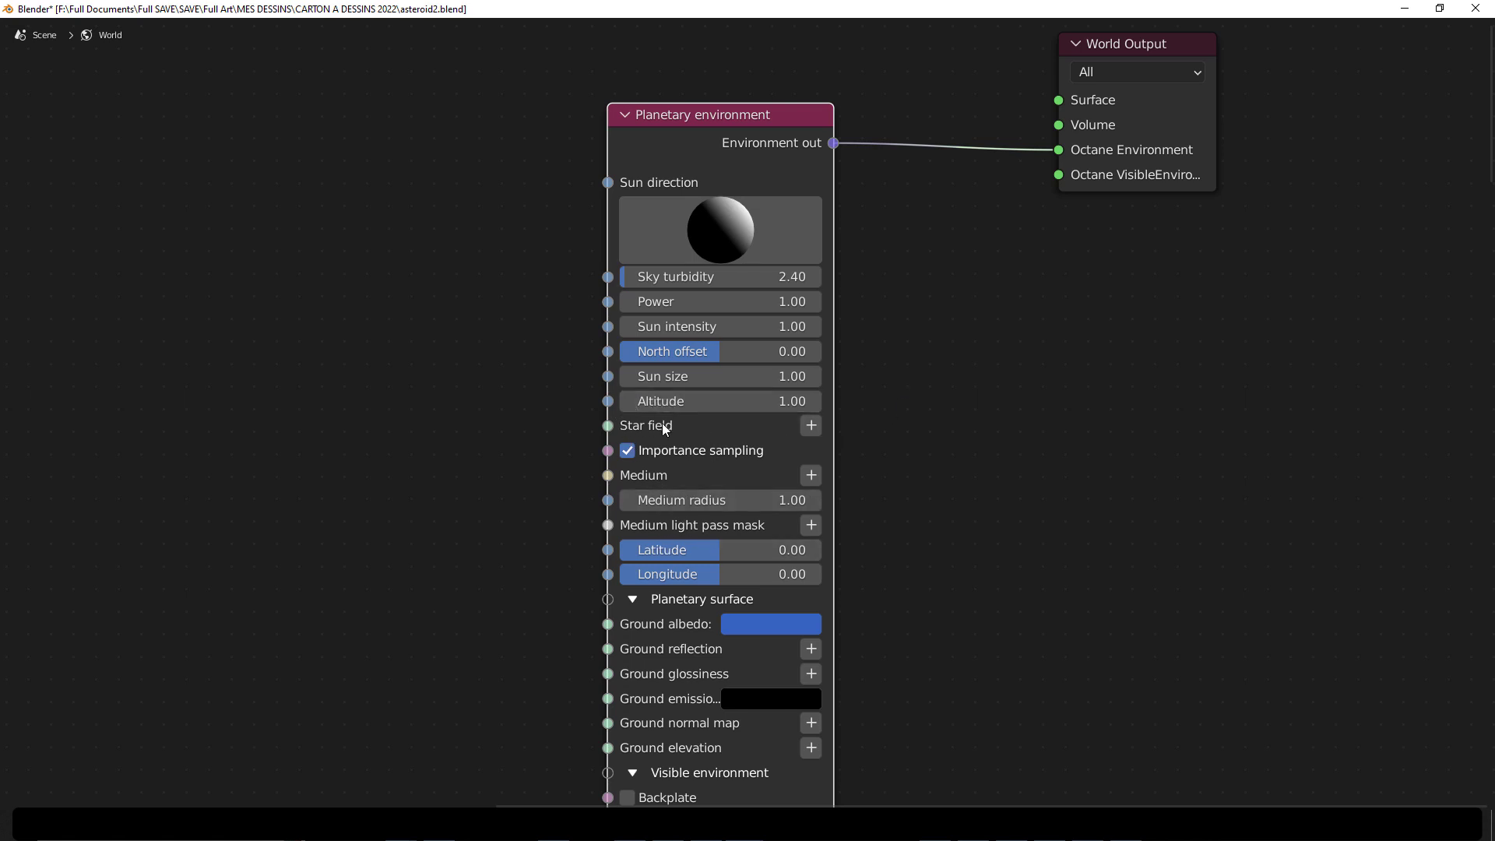
click(902, 381)
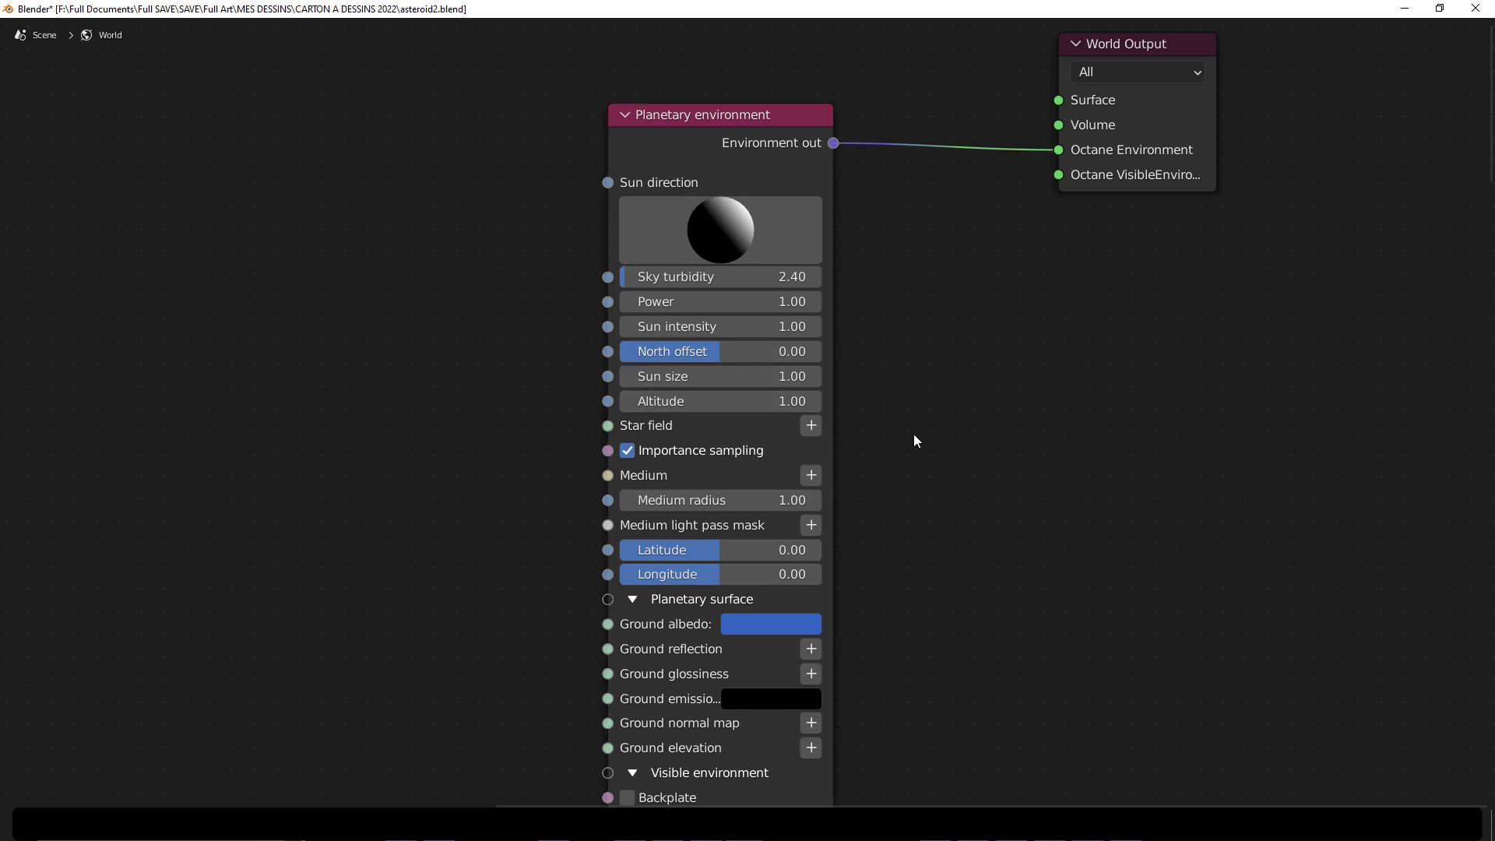
key(ctrl+space)
key(ctrl+space)
key(shift+a)
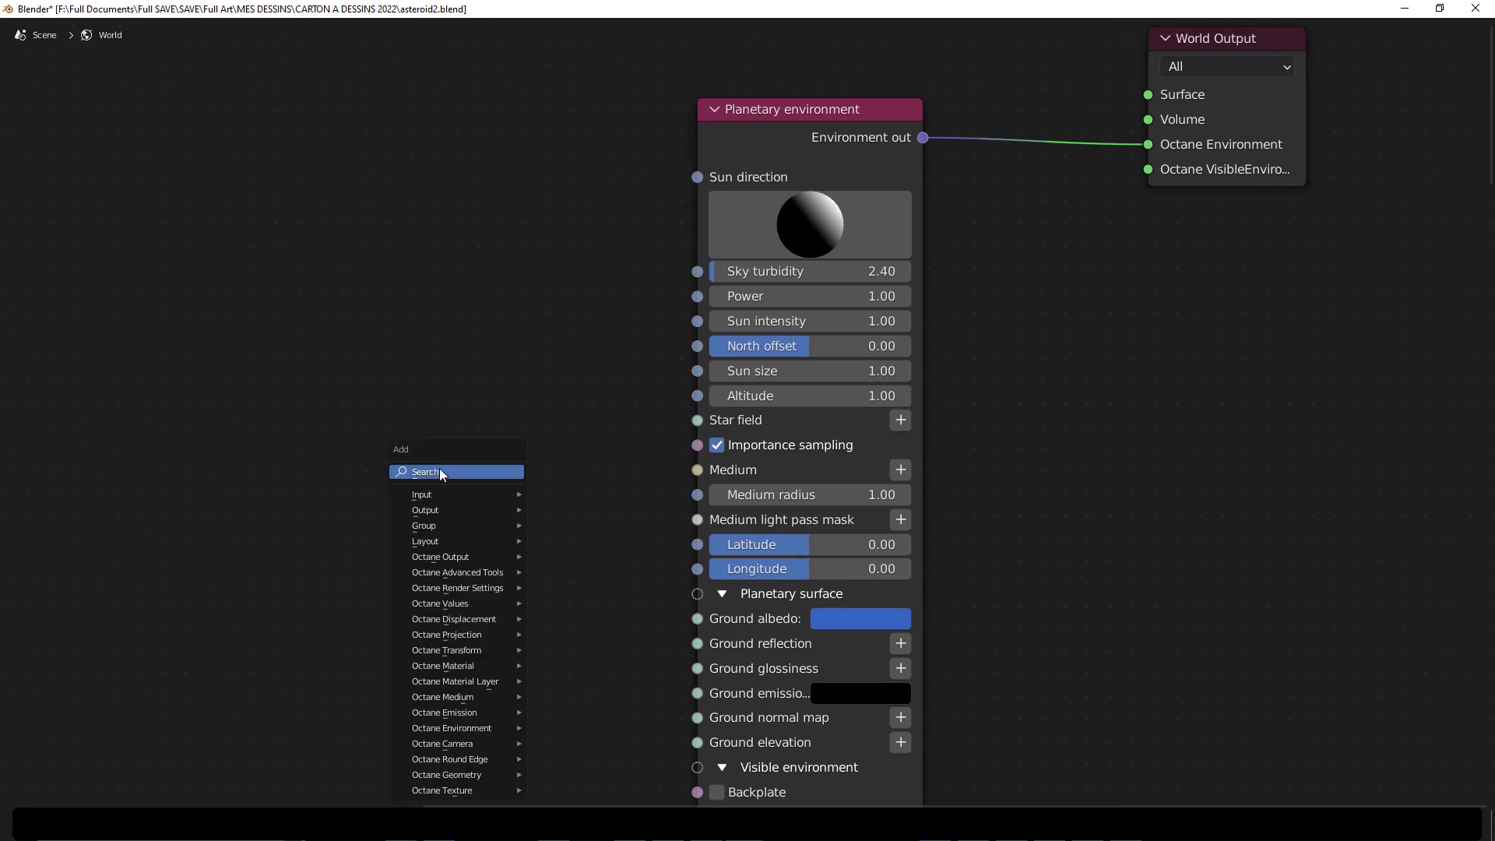
text(valu)
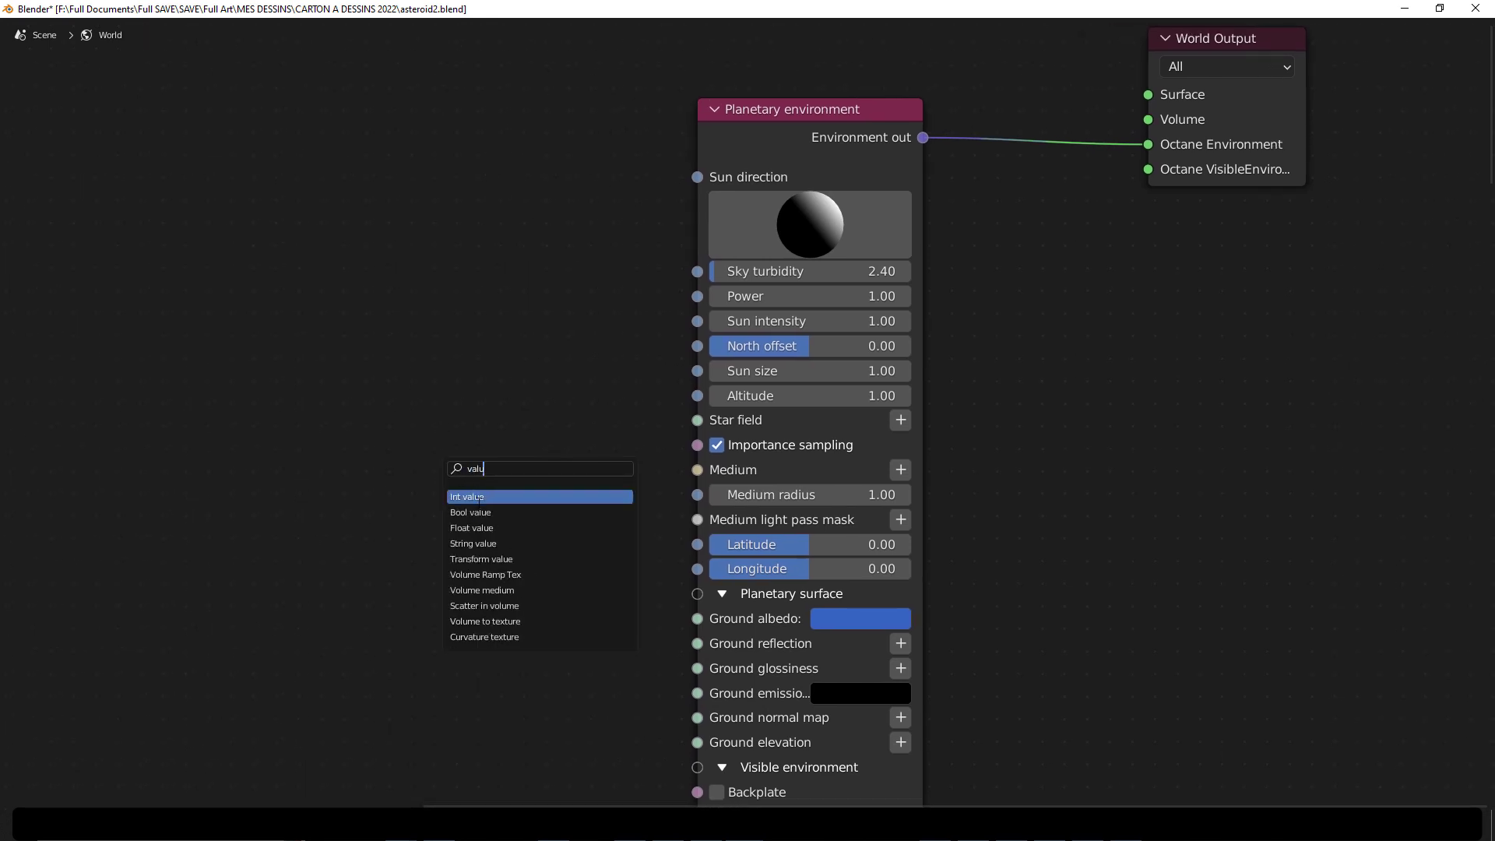
click(492, 529)
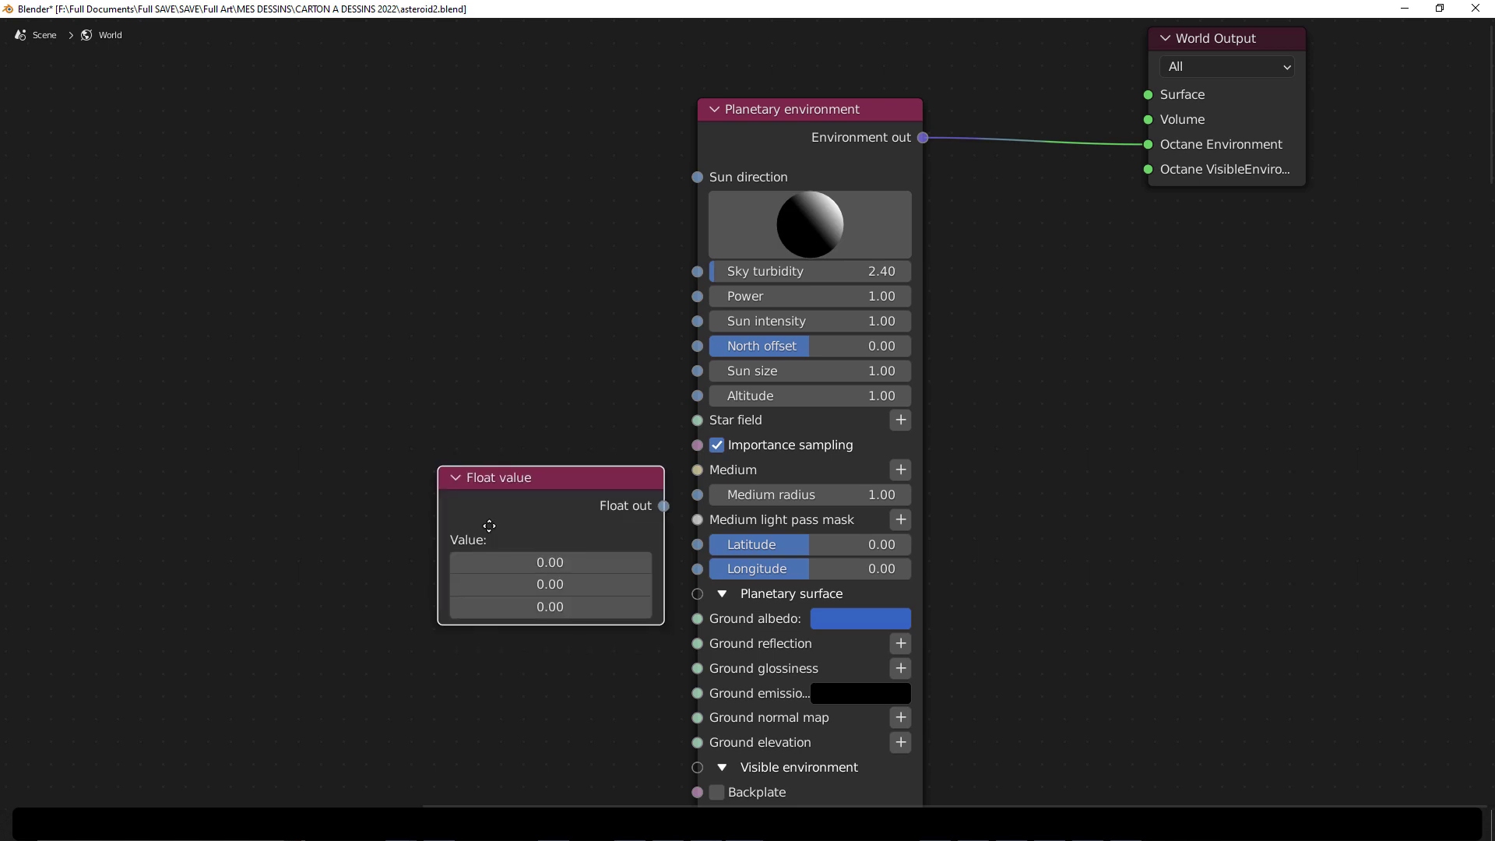
drag(542, 481, 463, 433)
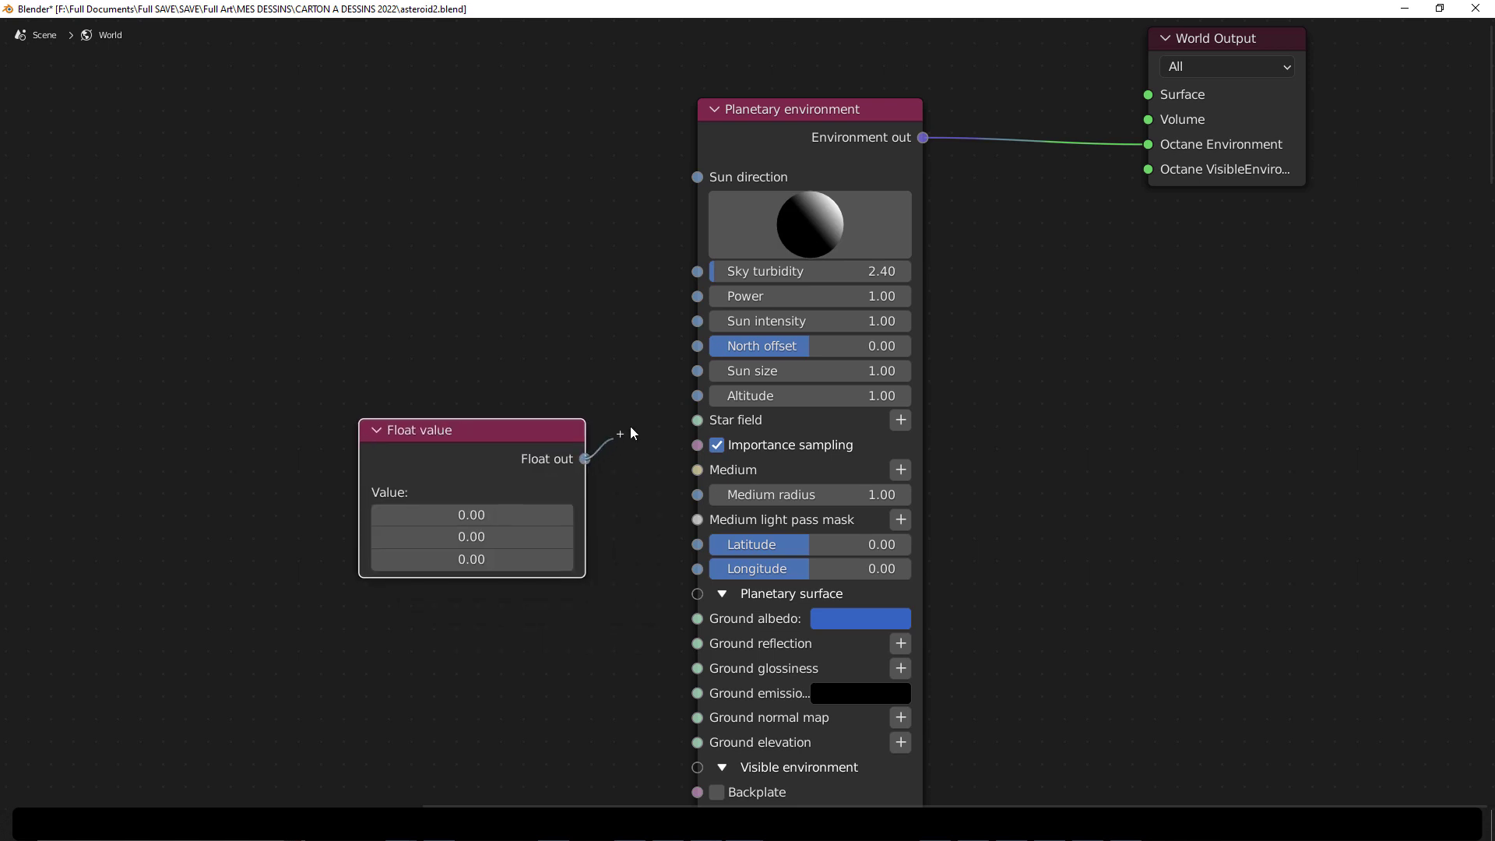
- Connect the Float value node to the Planetary environment's Altitude input, restore the workspace layout and inspect the horizon around the asteroid
drag(631, 433, 697, 396)
drag(532, 431, 511, 345)
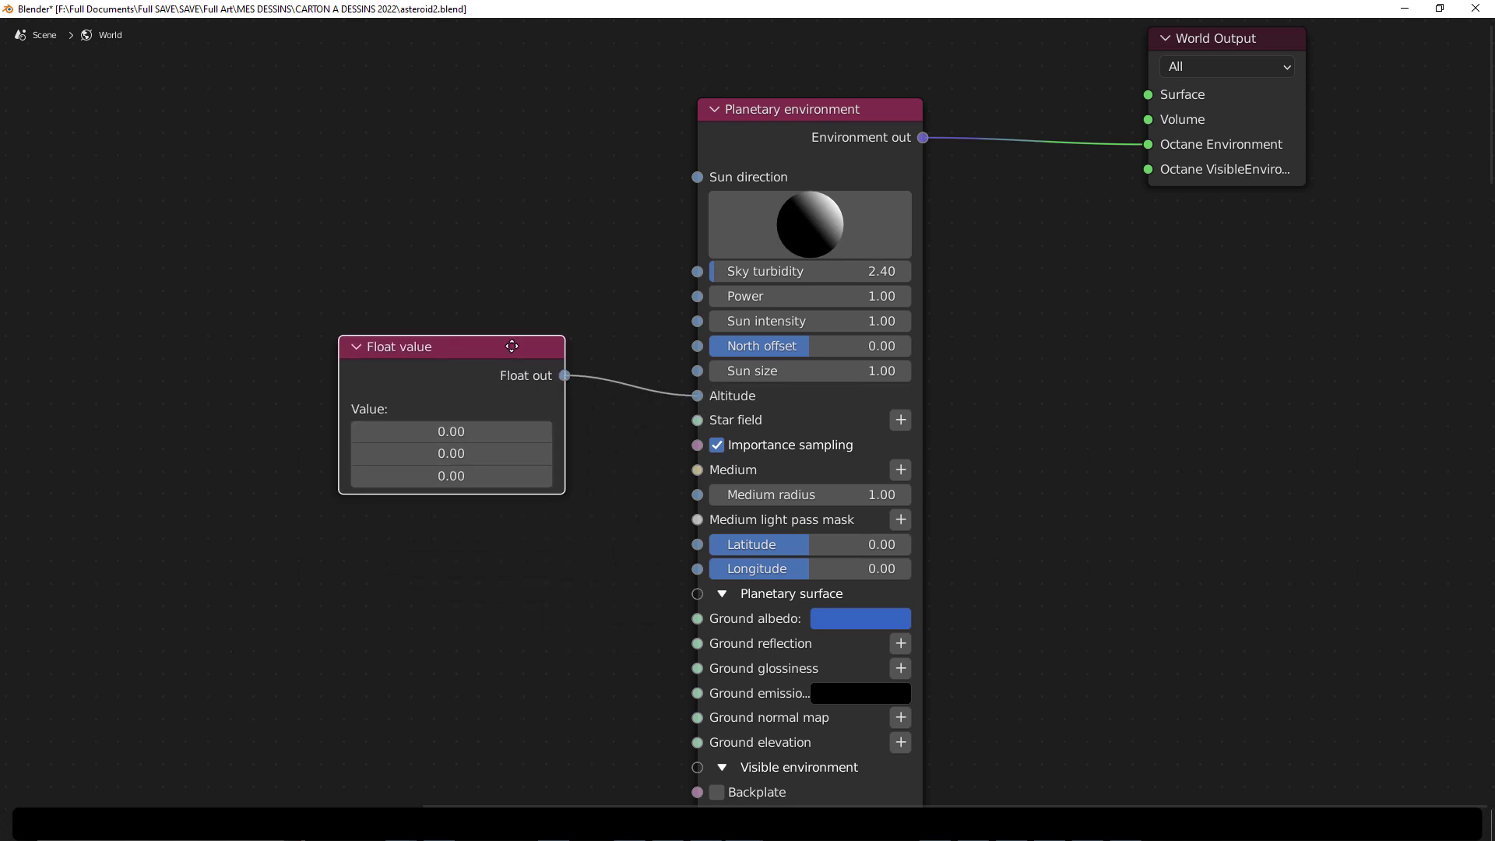
scroll(554, 447, up, 1)
key(ctrl+space)
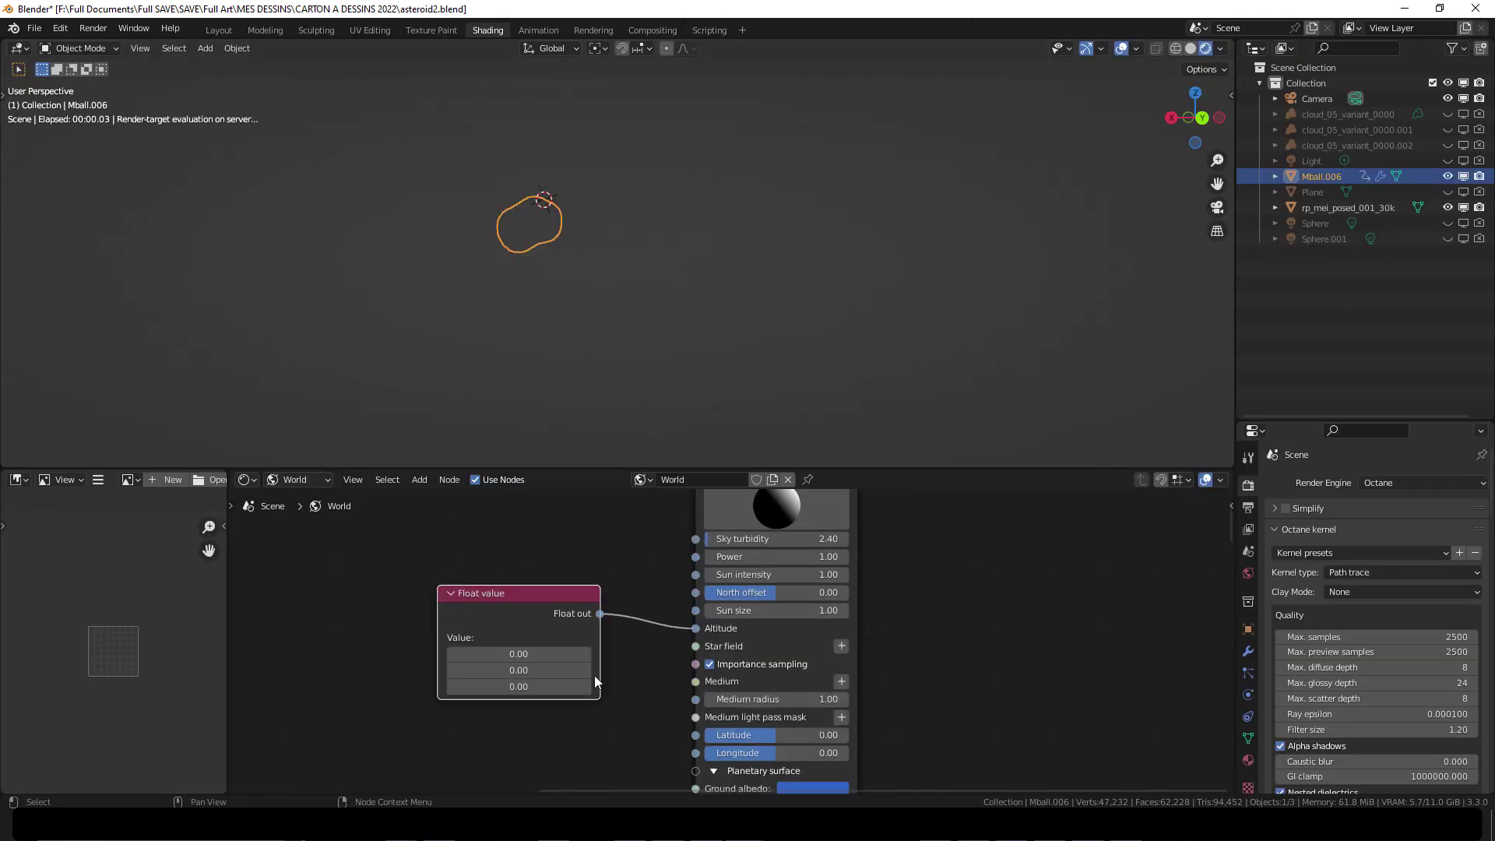
scroll(595, 678, up, 3)
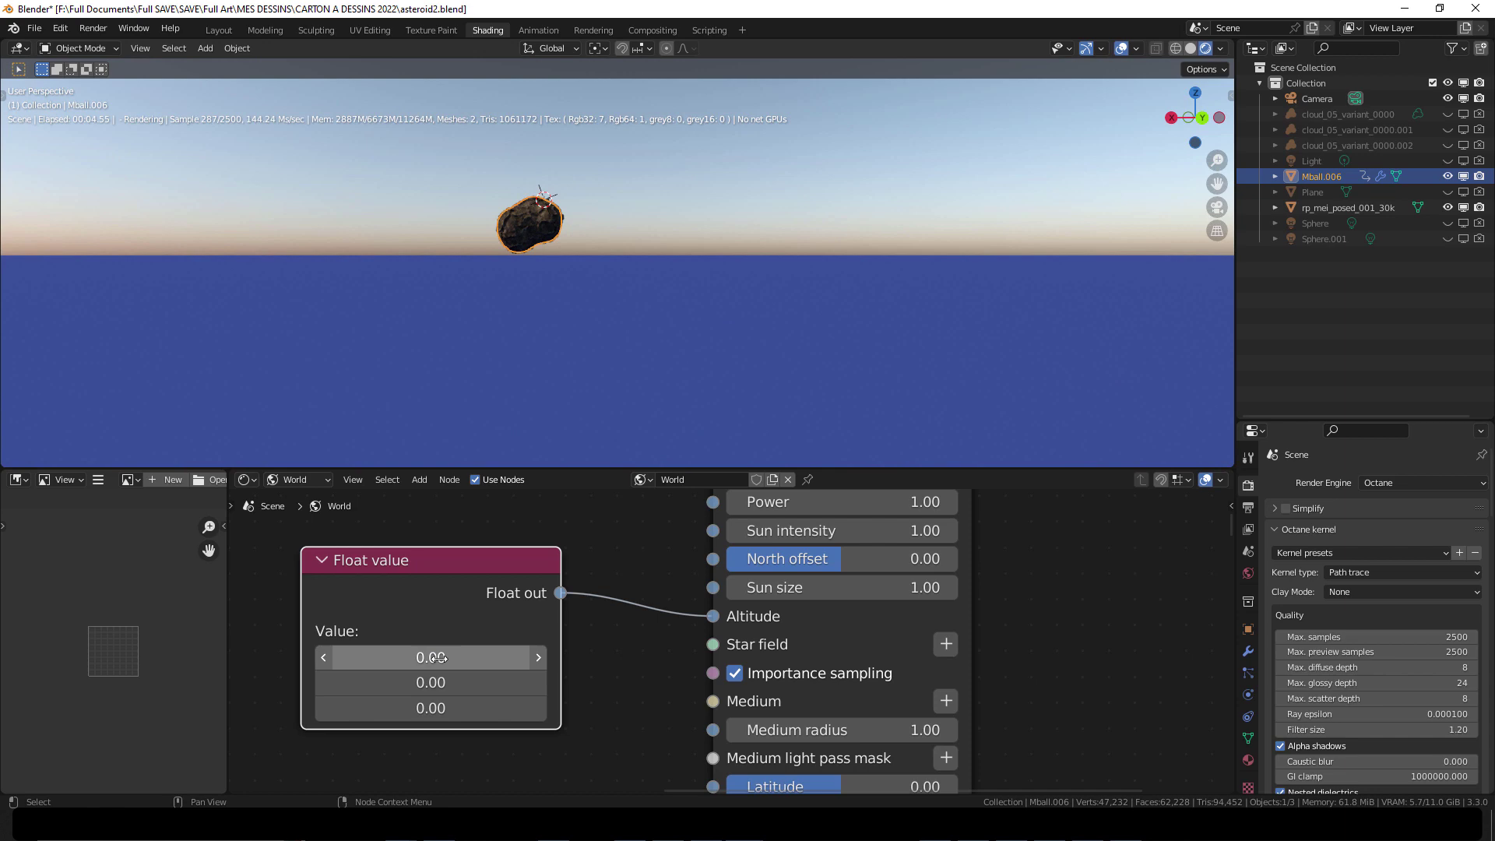
middle_drag(706, 350, 688, 351)
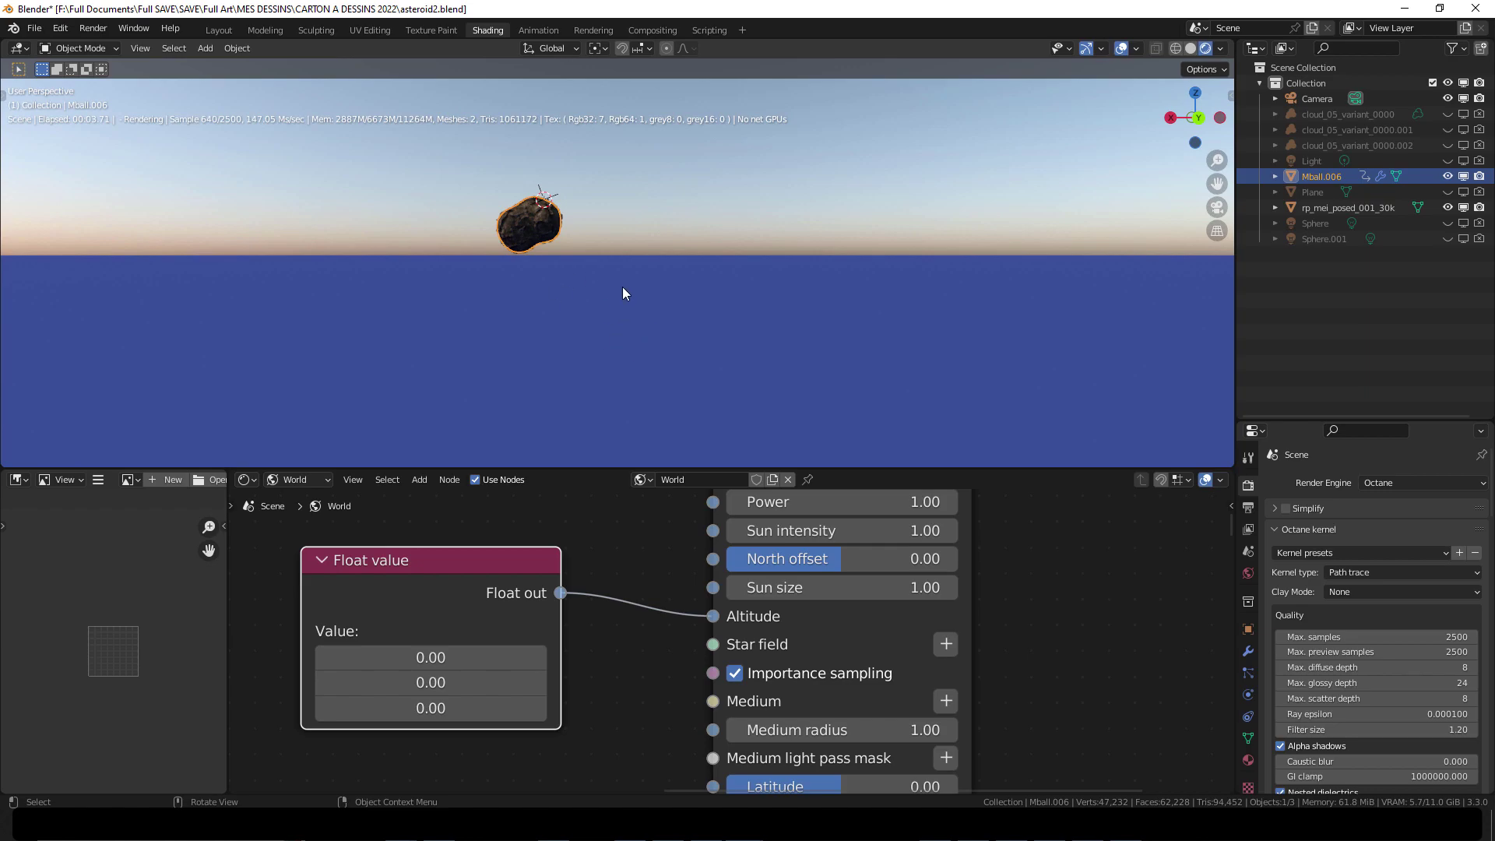
middle_drag(623, 293, 568, 344)
scroll(484, 592, up, 1)
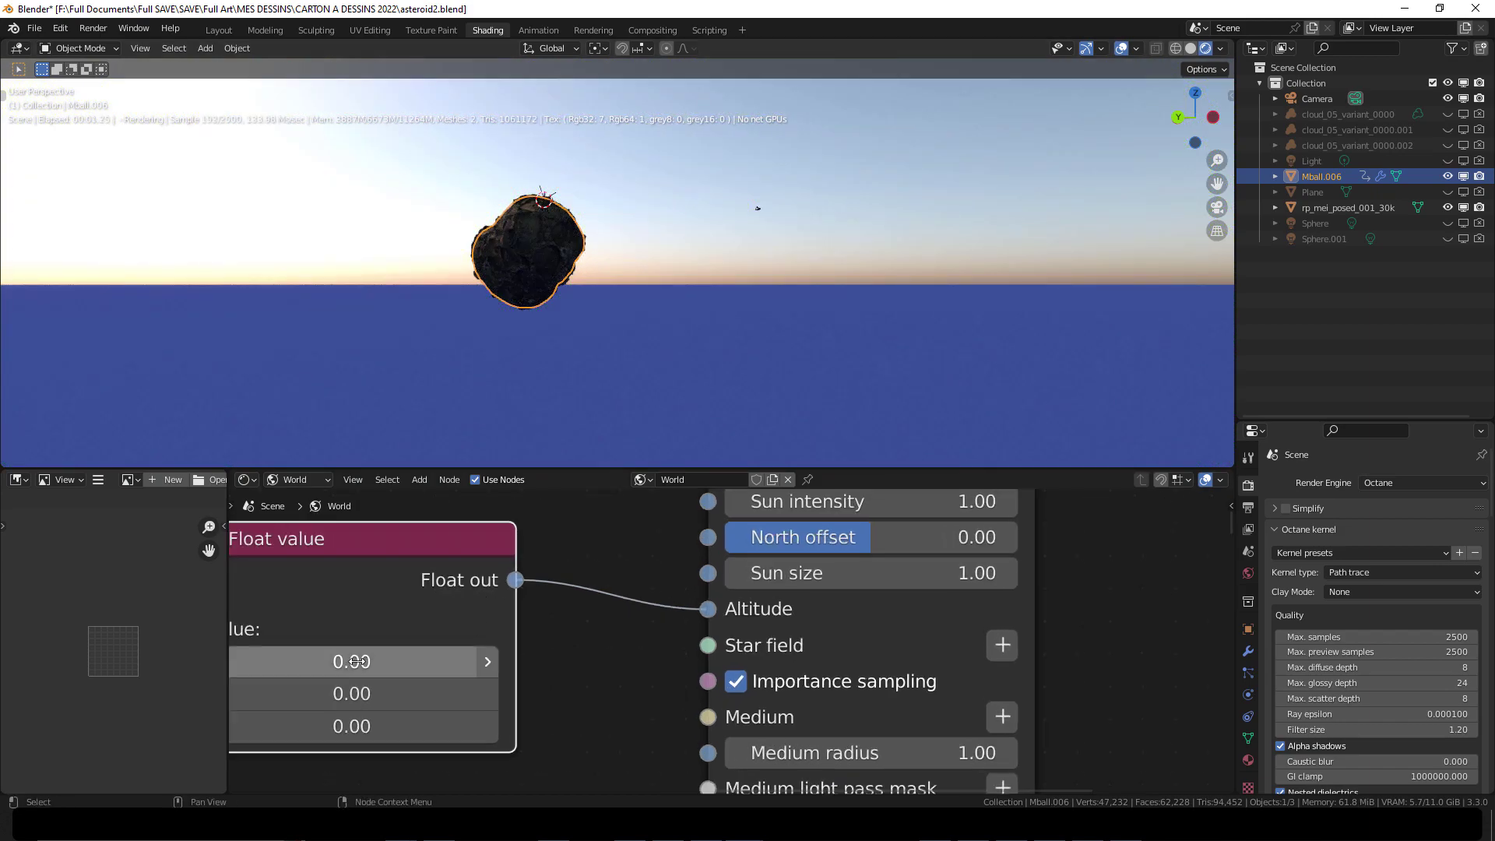
- Try an altitude of 100, then 1000, in the first field of the Float value node
middle_drag(355, 661, 496, 625)
click(497, 626)
text(1)
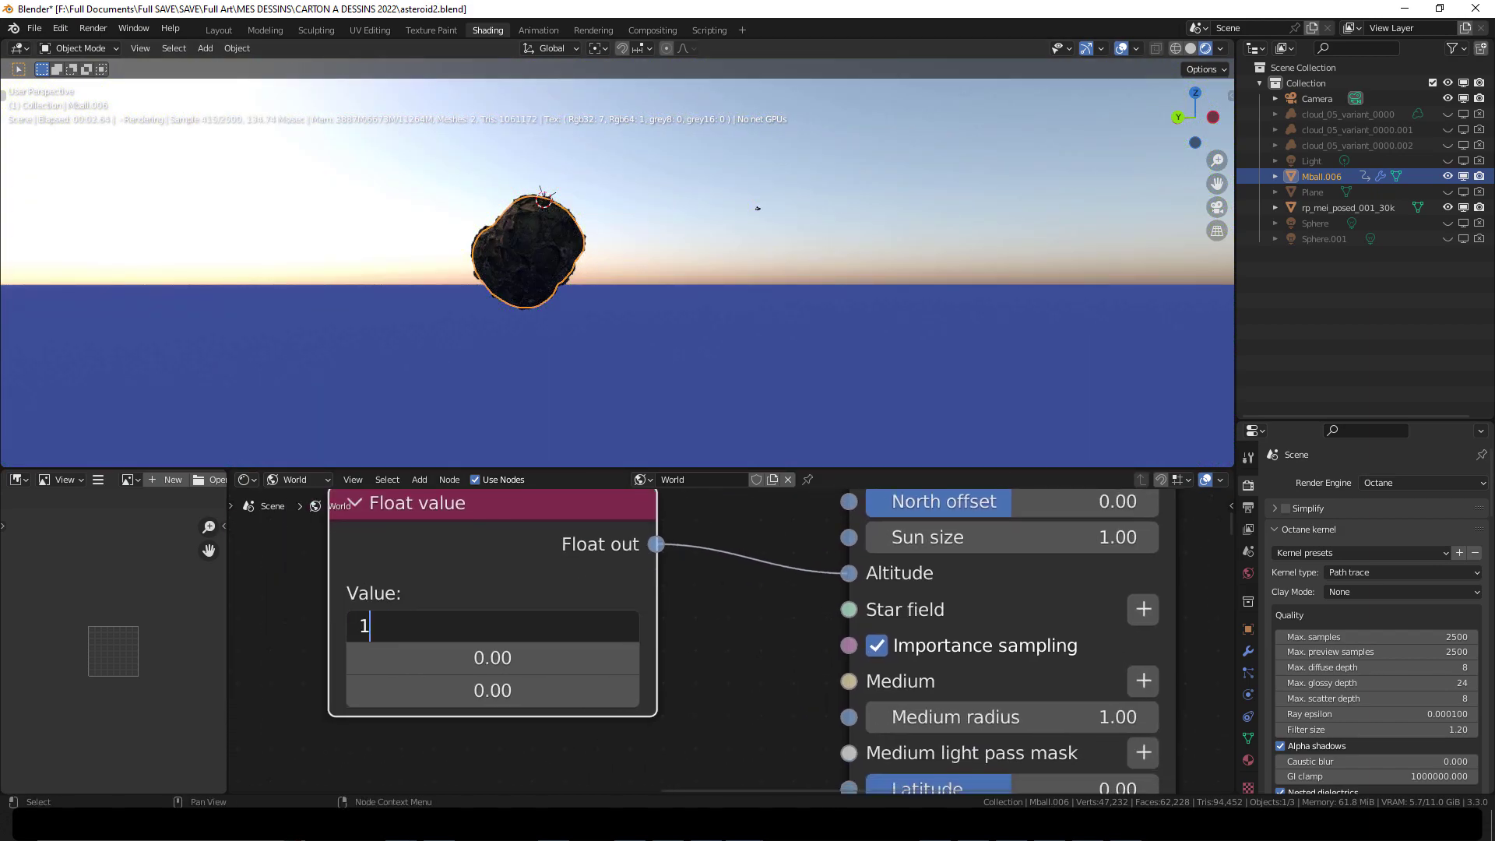
text(00)
key(Return)
click(499, 625)
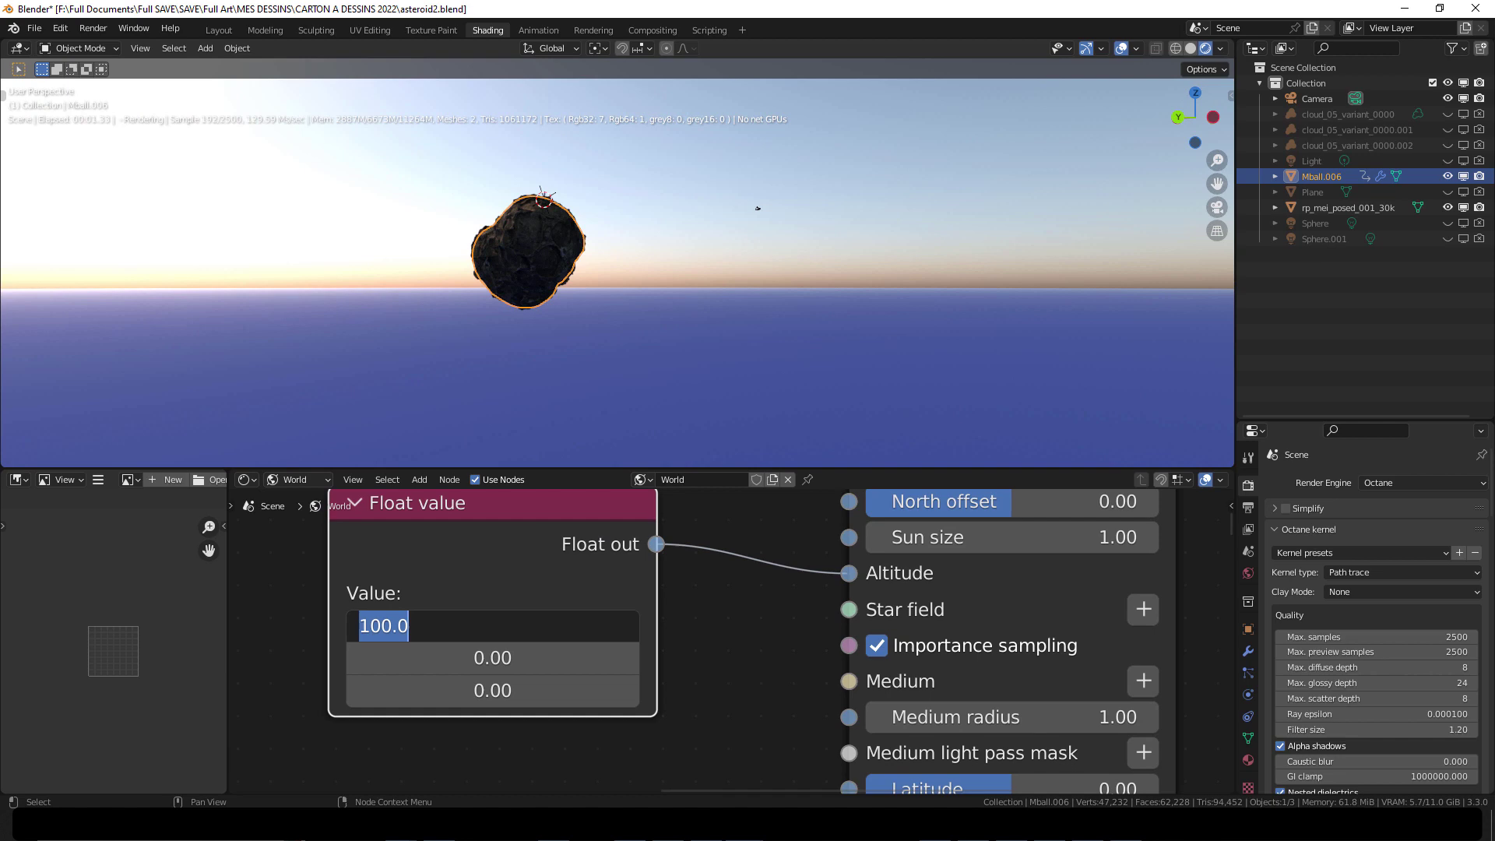
key(End)
text(0)
key(Return)
- Raise the Float value node's altitude to 10000, then to 100000
click(397, 625)
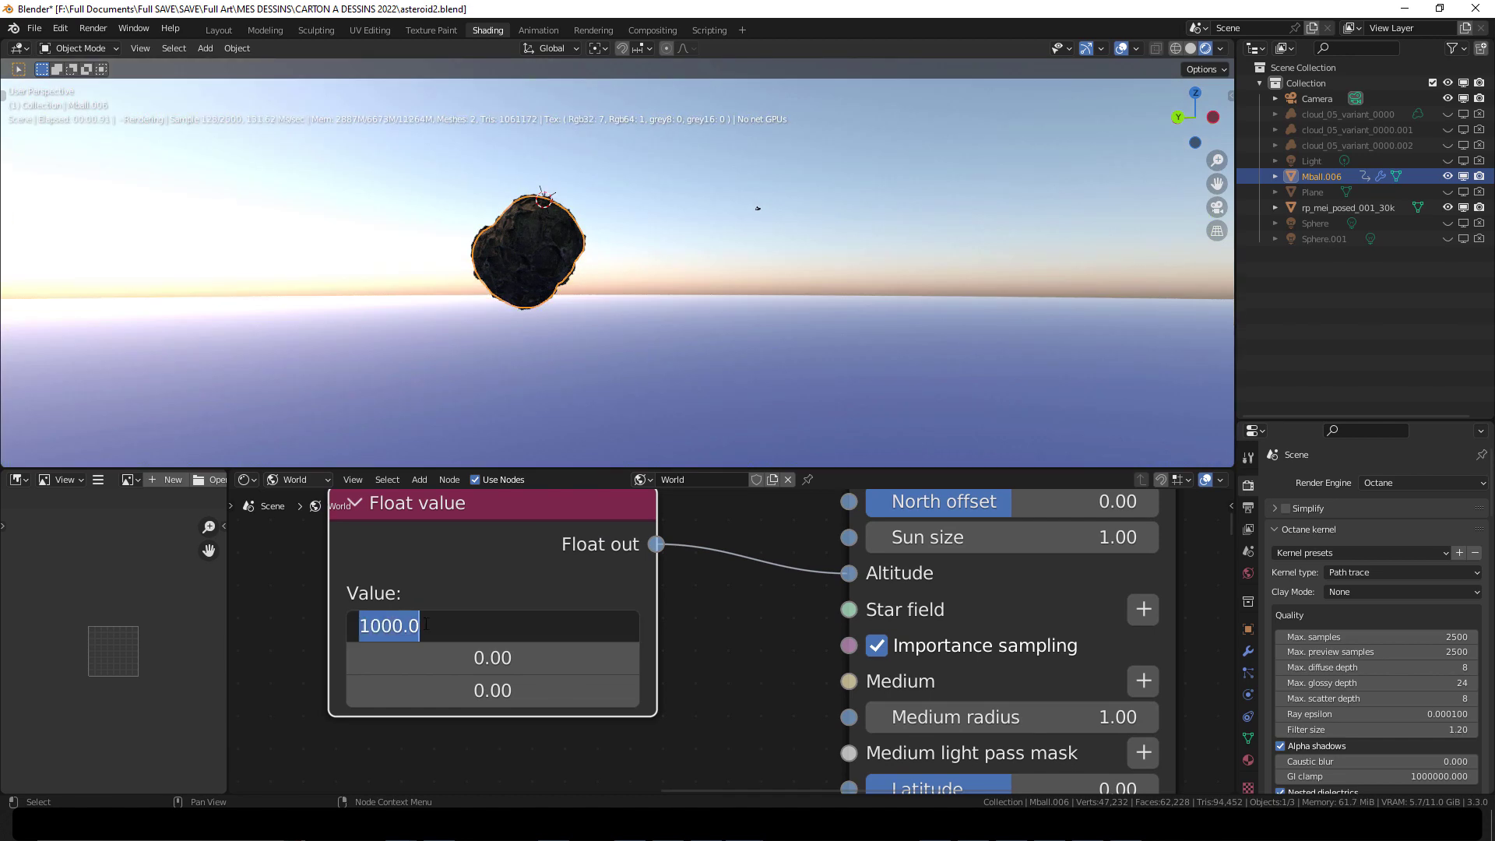
click(395, 626)
text(0)
key(Return)
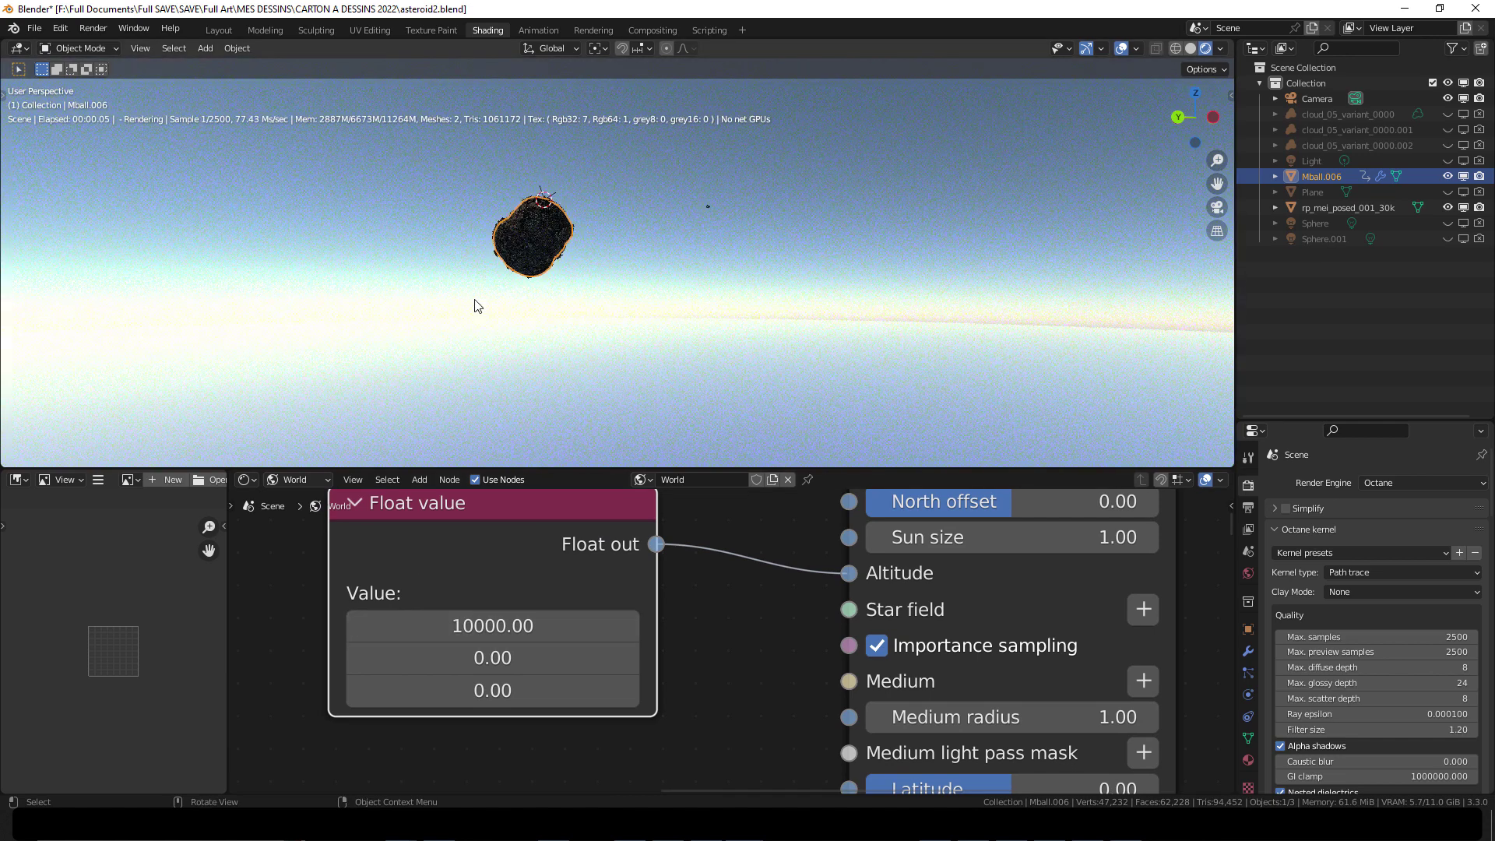
click(413, 622)
click(412, 622)
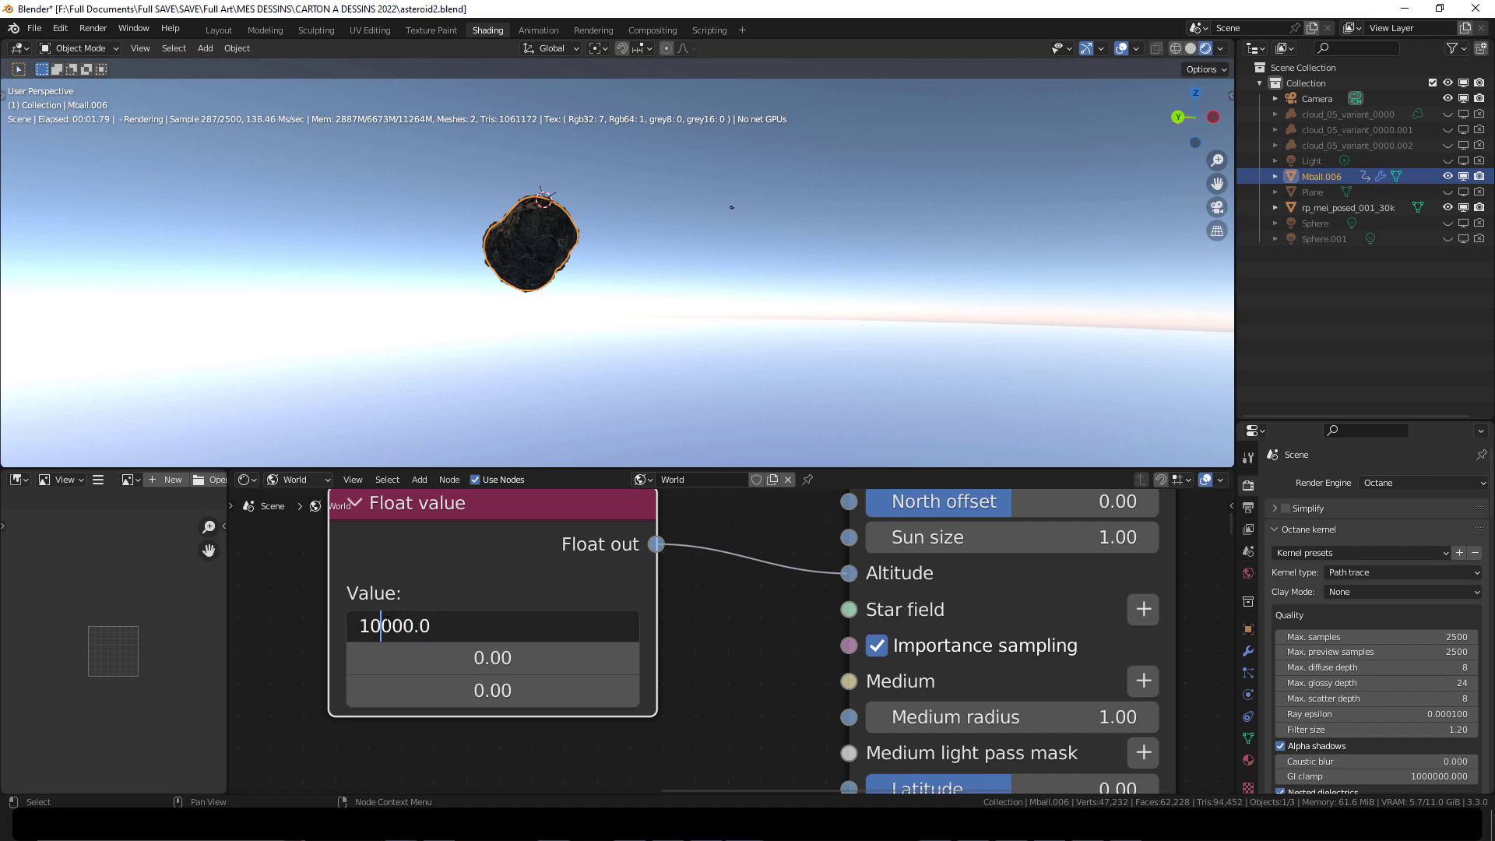
text(0)
key(Return)
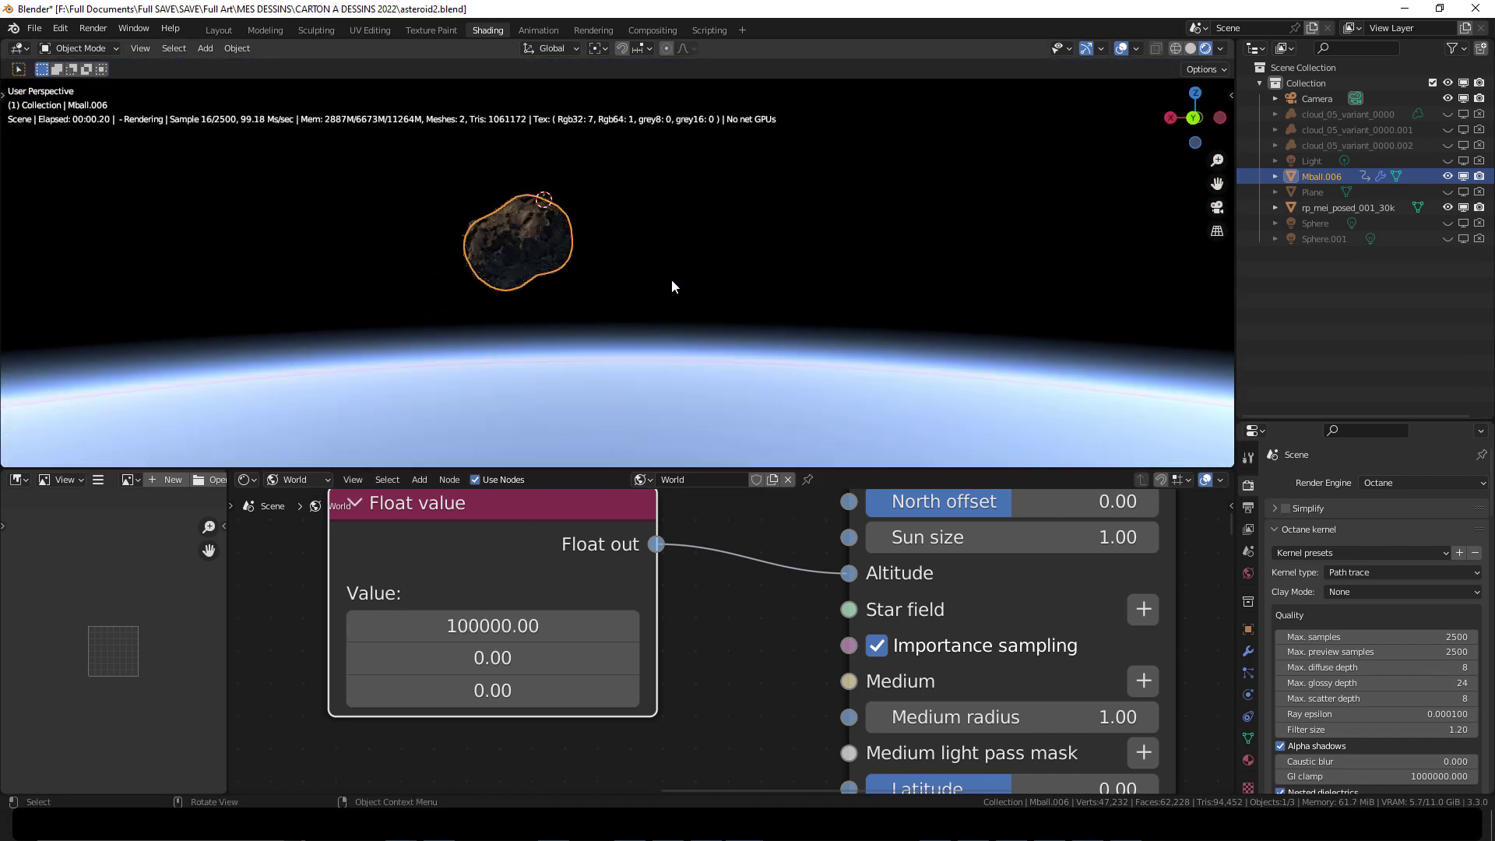
- Set the Float value node's altitude to 1000000 and inspect the asteroid against the planet from several angles
click(381, 625)
click(380, 626)
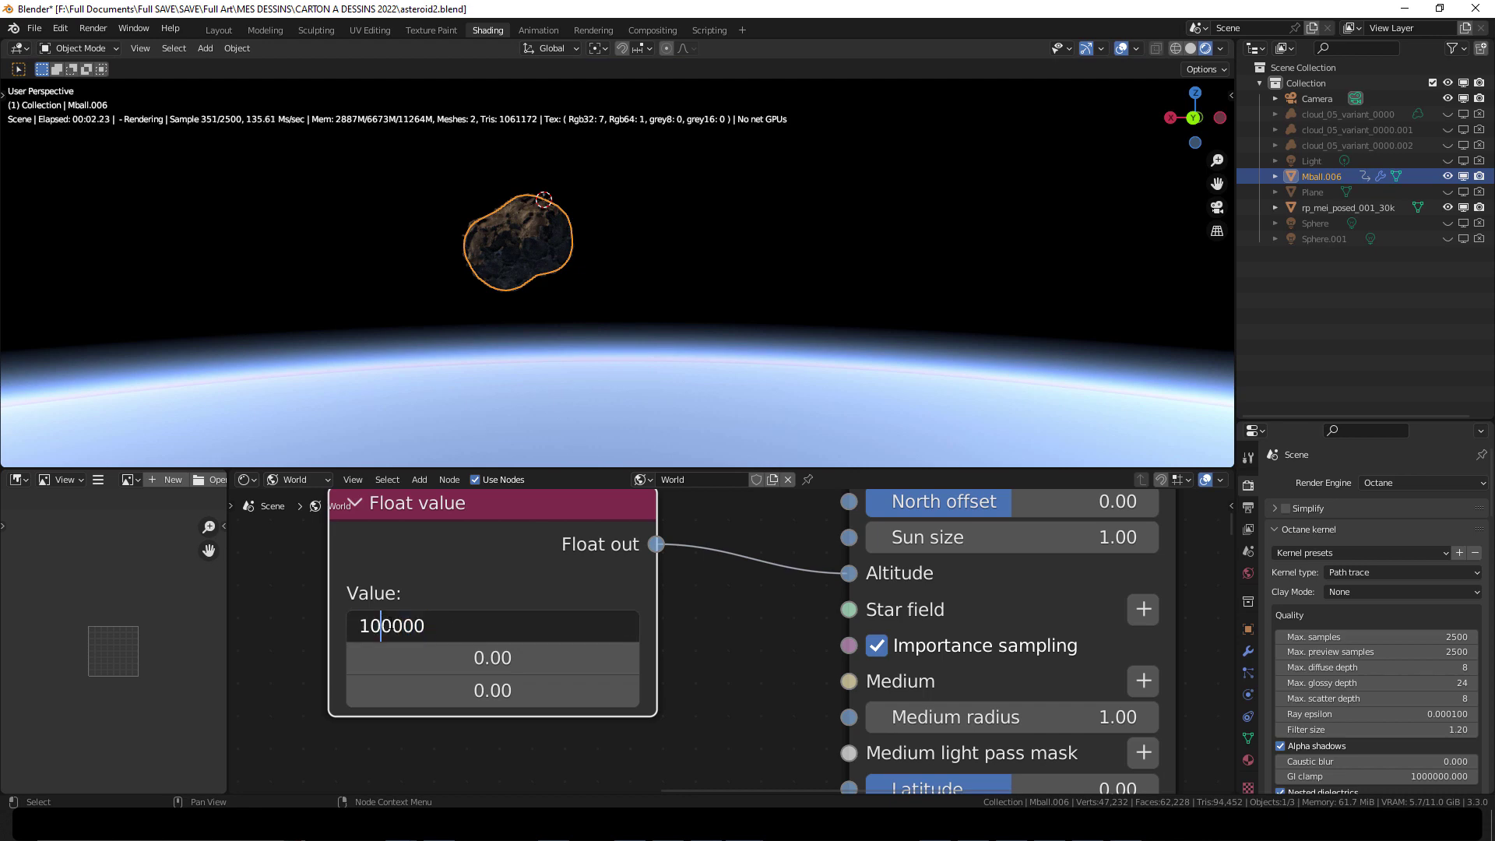
text(0)
key(Return)
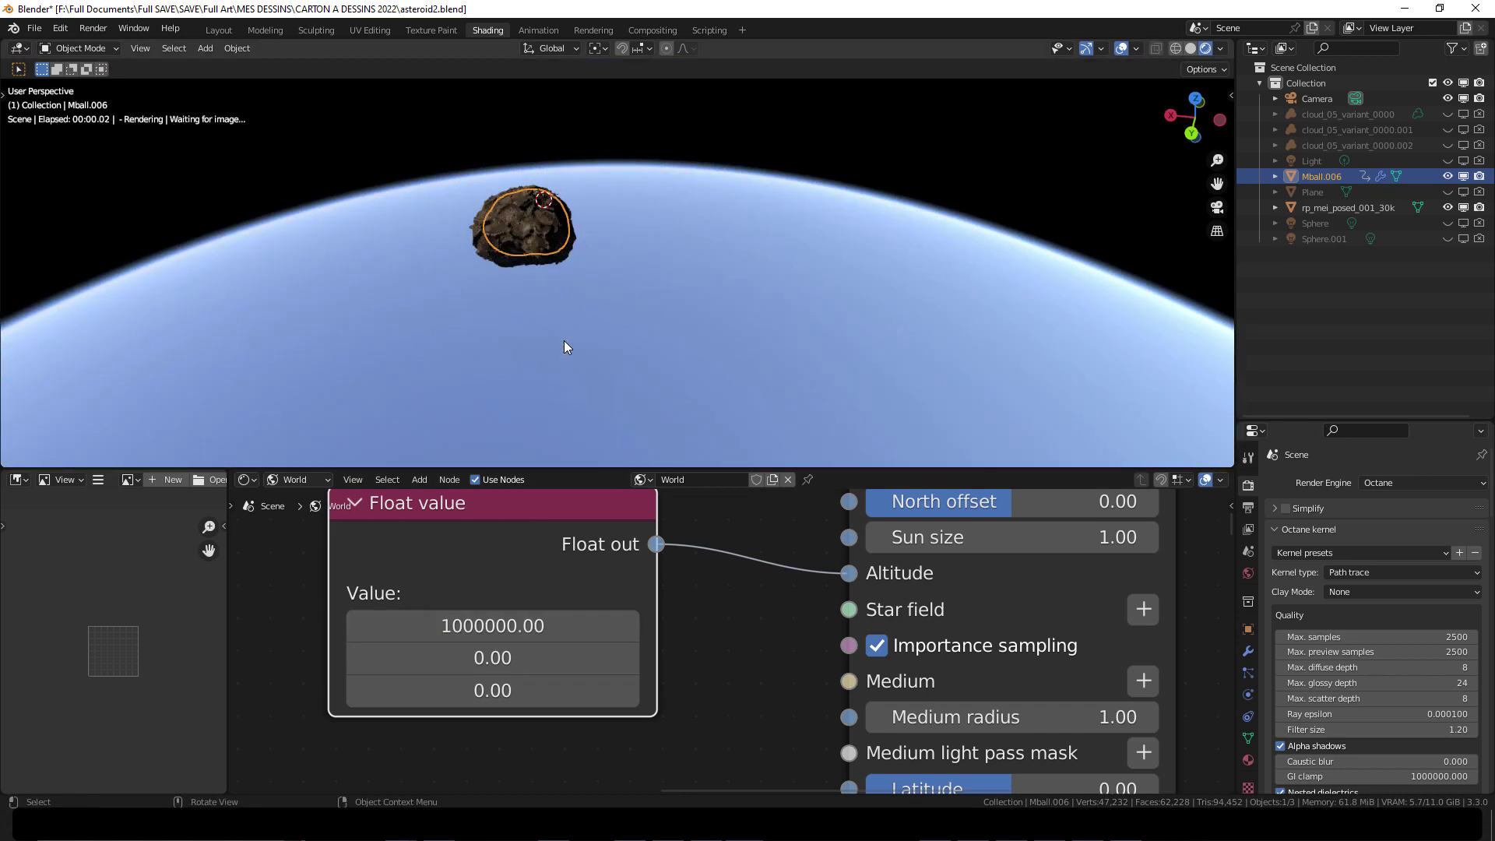
scroll(546, 285, up, 5)
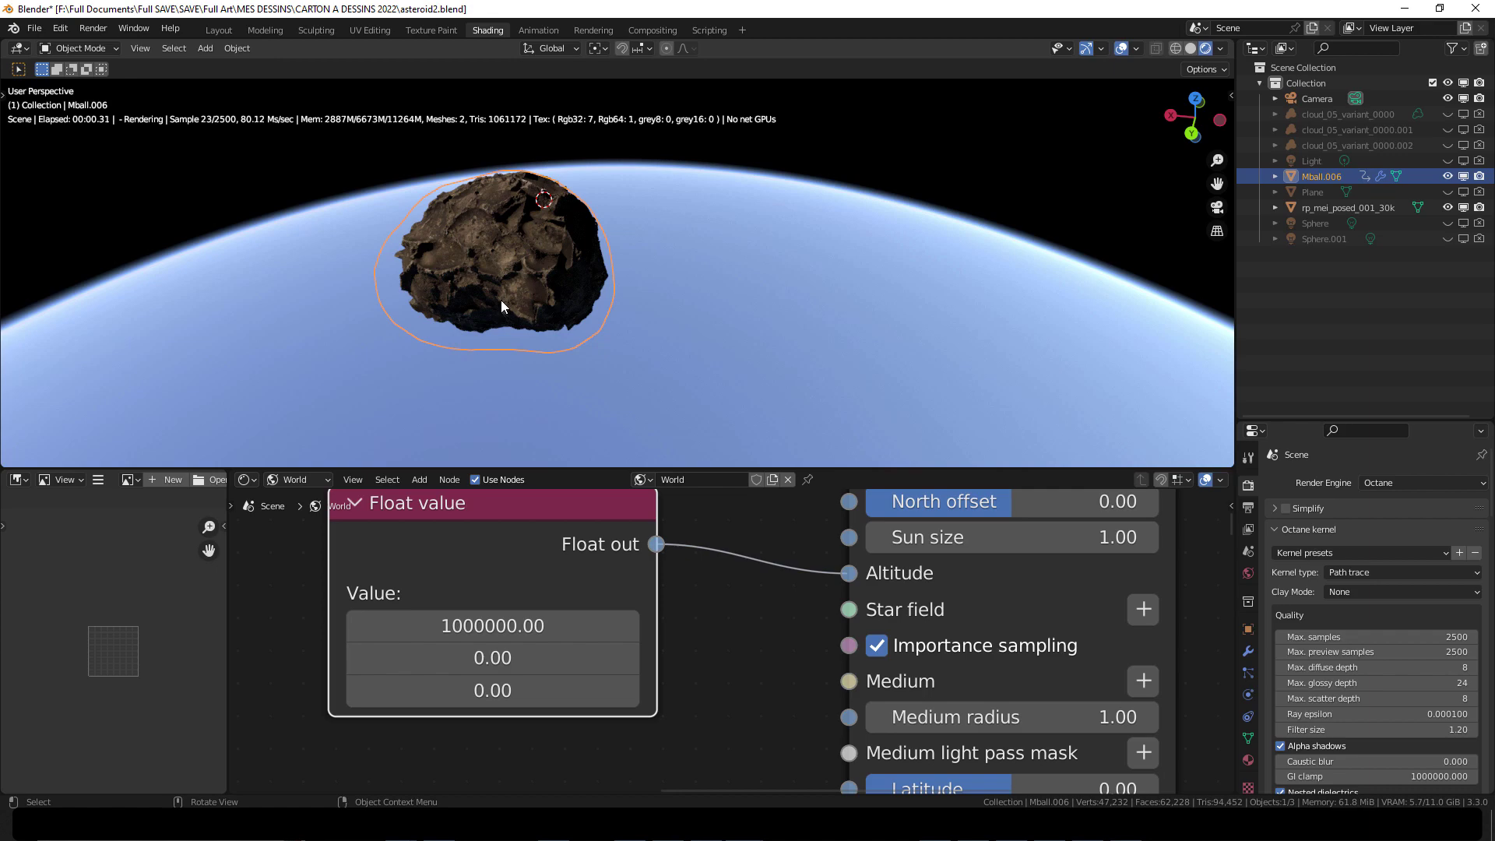
middle_drag(502, 301, 848, 203)
click(412, 276)
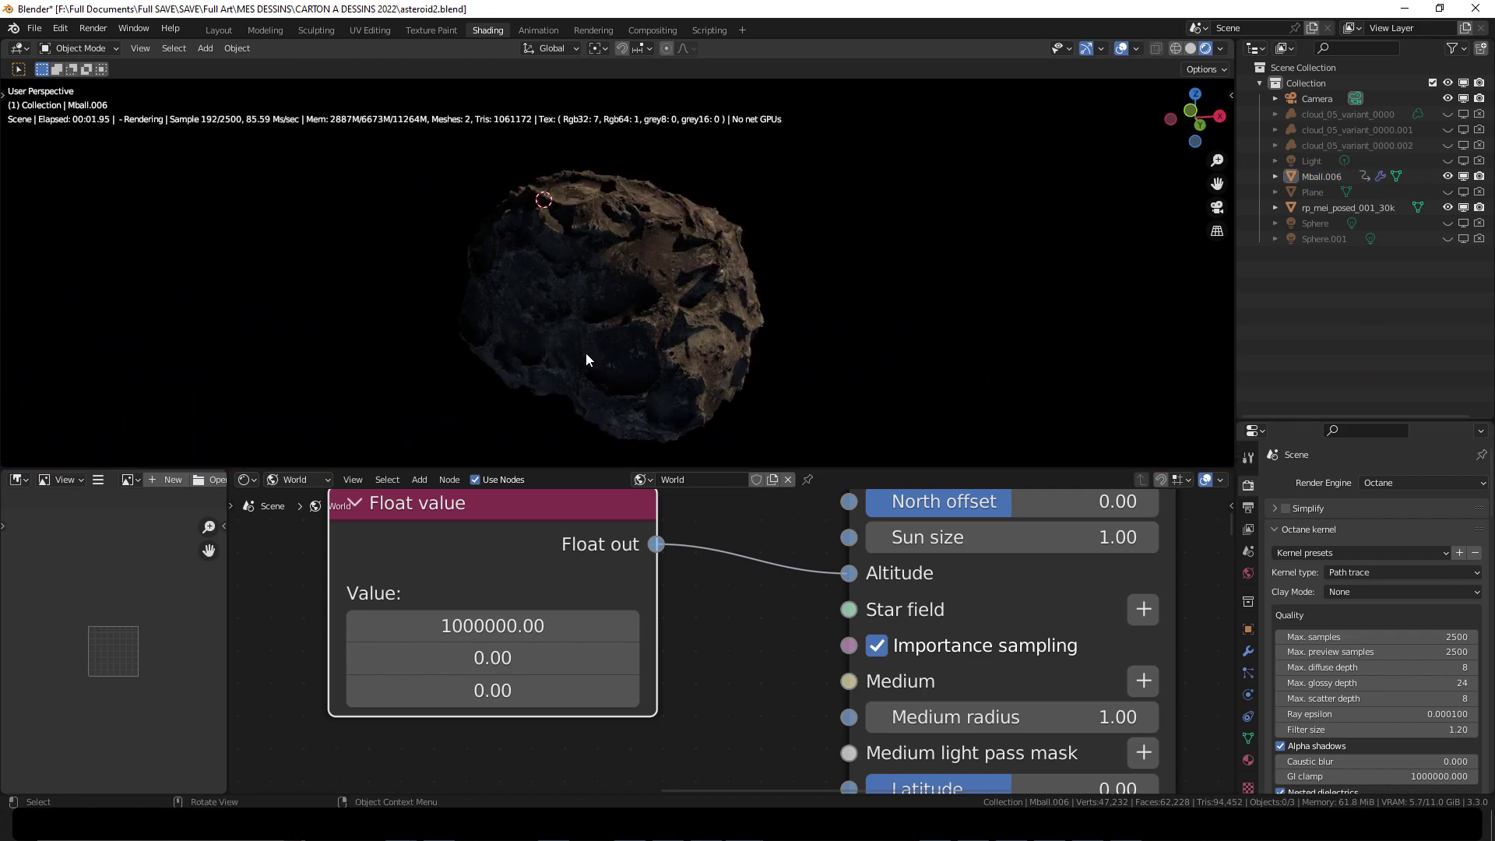
middle_drag(595, 296, 662, 343)
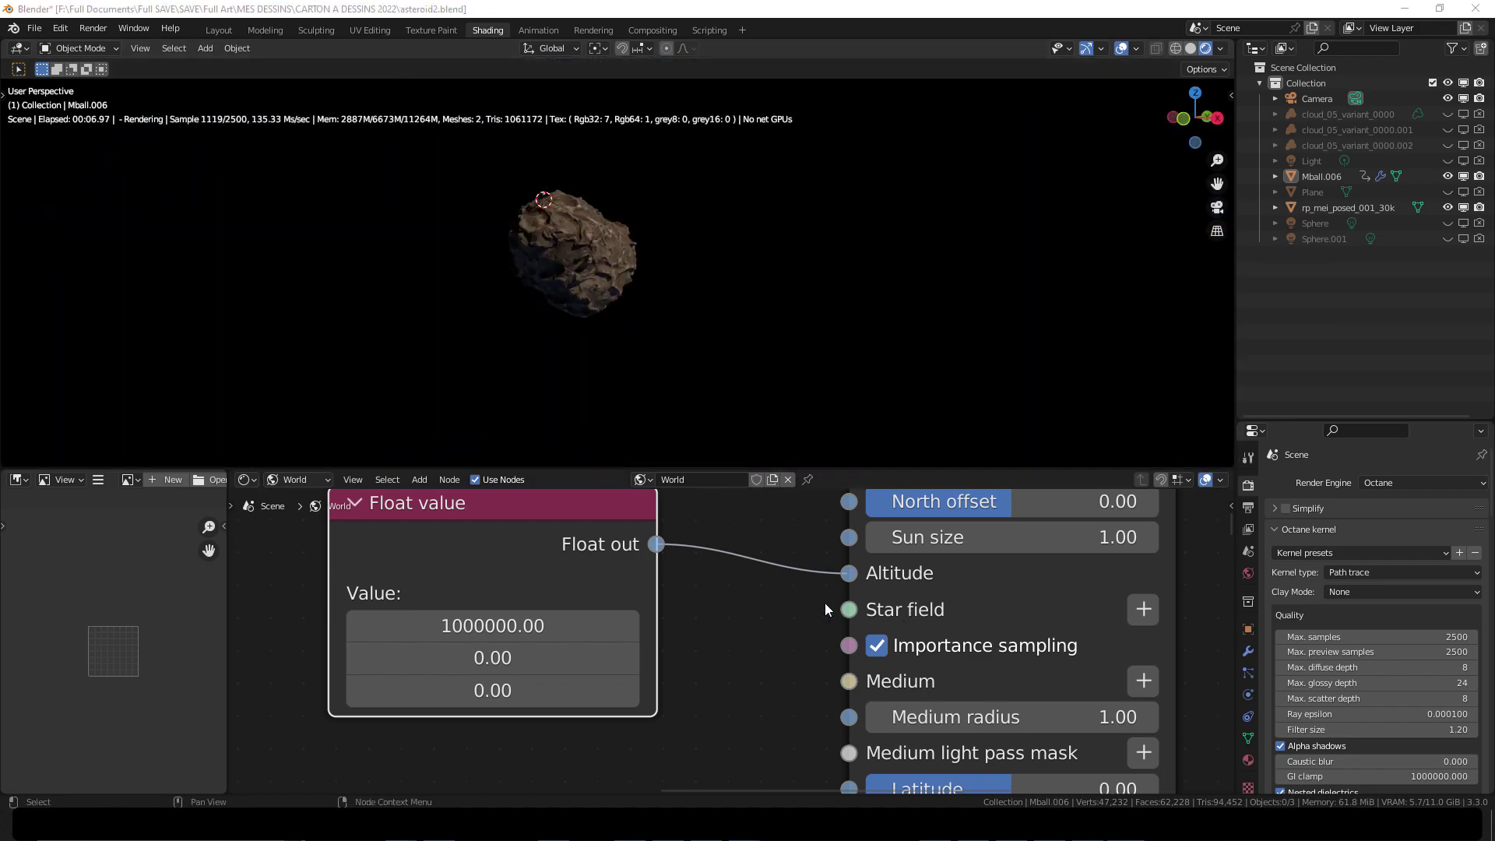
- Move the Float value node farther from the Planetary environment node to free space beside the Star field input, and frame the planet's horizon
drag(634, 510, 409, 526)
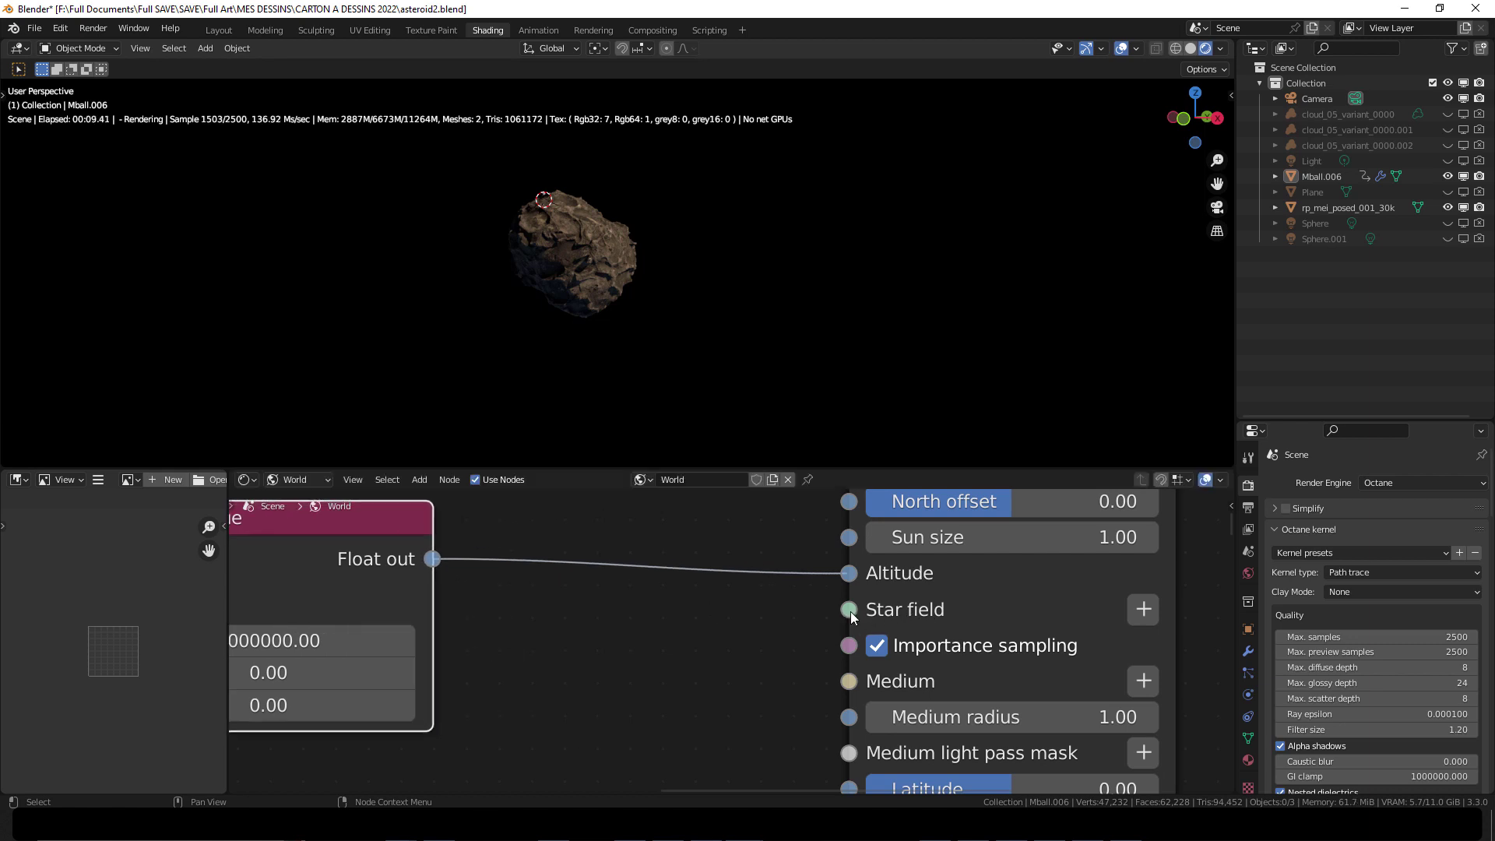
drag(383, 530, 315, 526)
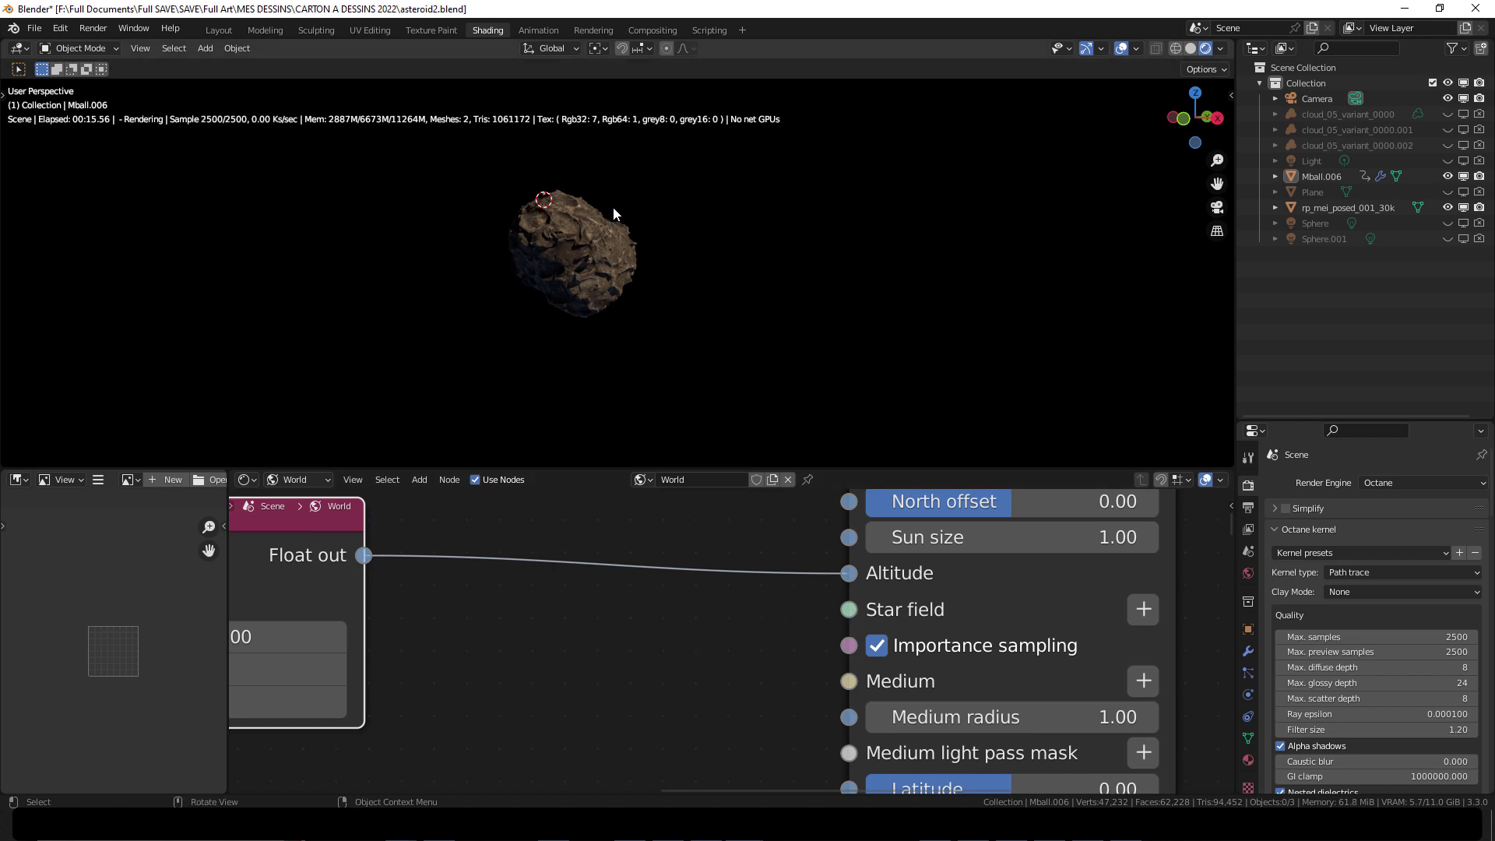
middle_drag(724, 238, 768, 333)
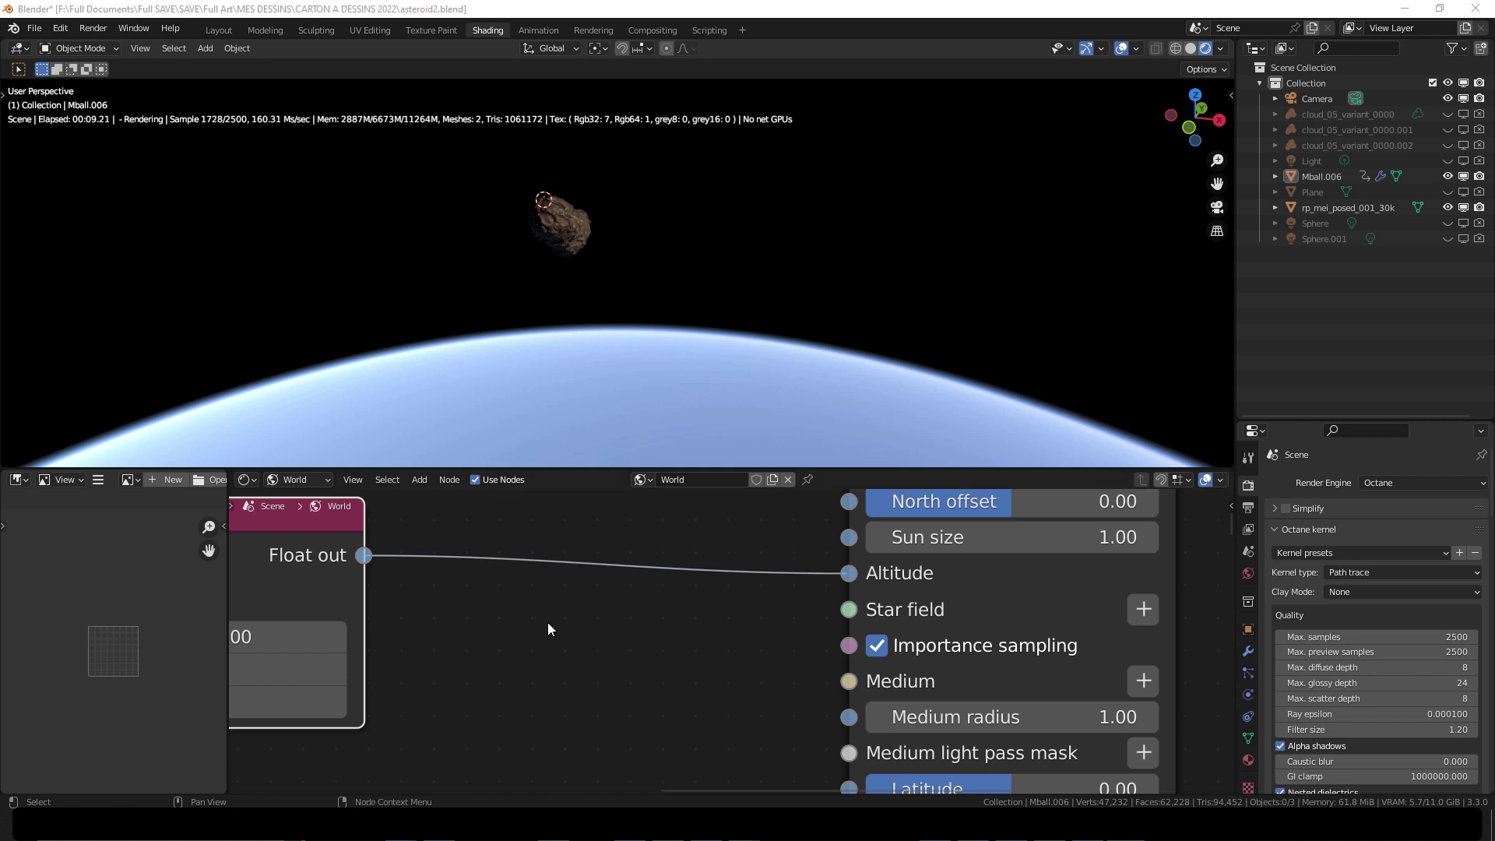
middle_drag(693, 373, 726, 371)
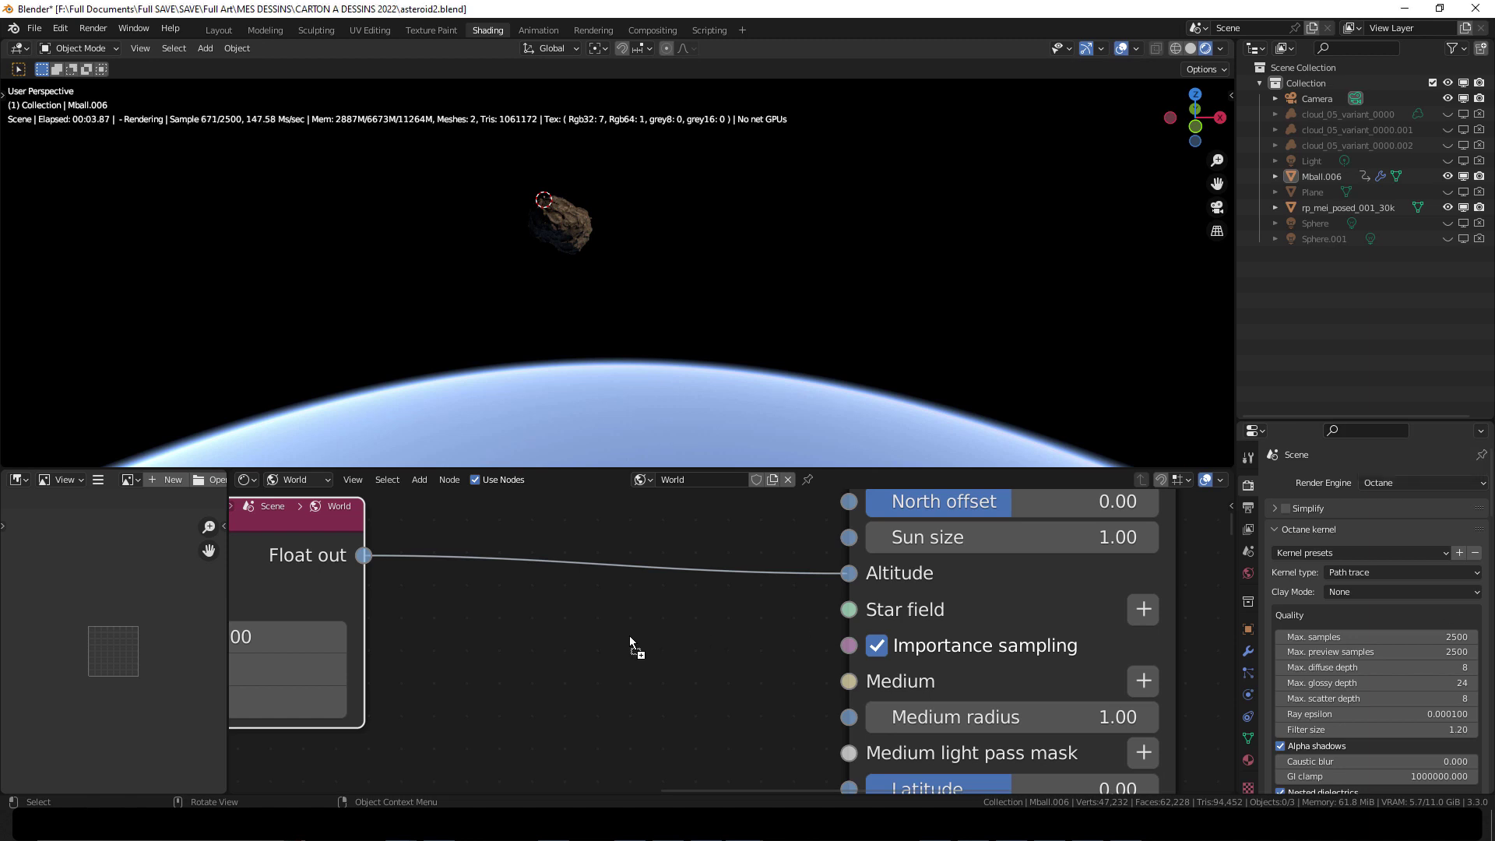
- Add the 8k star image as an Image Tex node and connect its OutTex to the Planetary environment's Star field input
drag(629, 635, 492, 655)
scroll(551, 651, down, 4)
drag(612, 652, 591, 672)
middle_drag(591, 663, 594, 616)
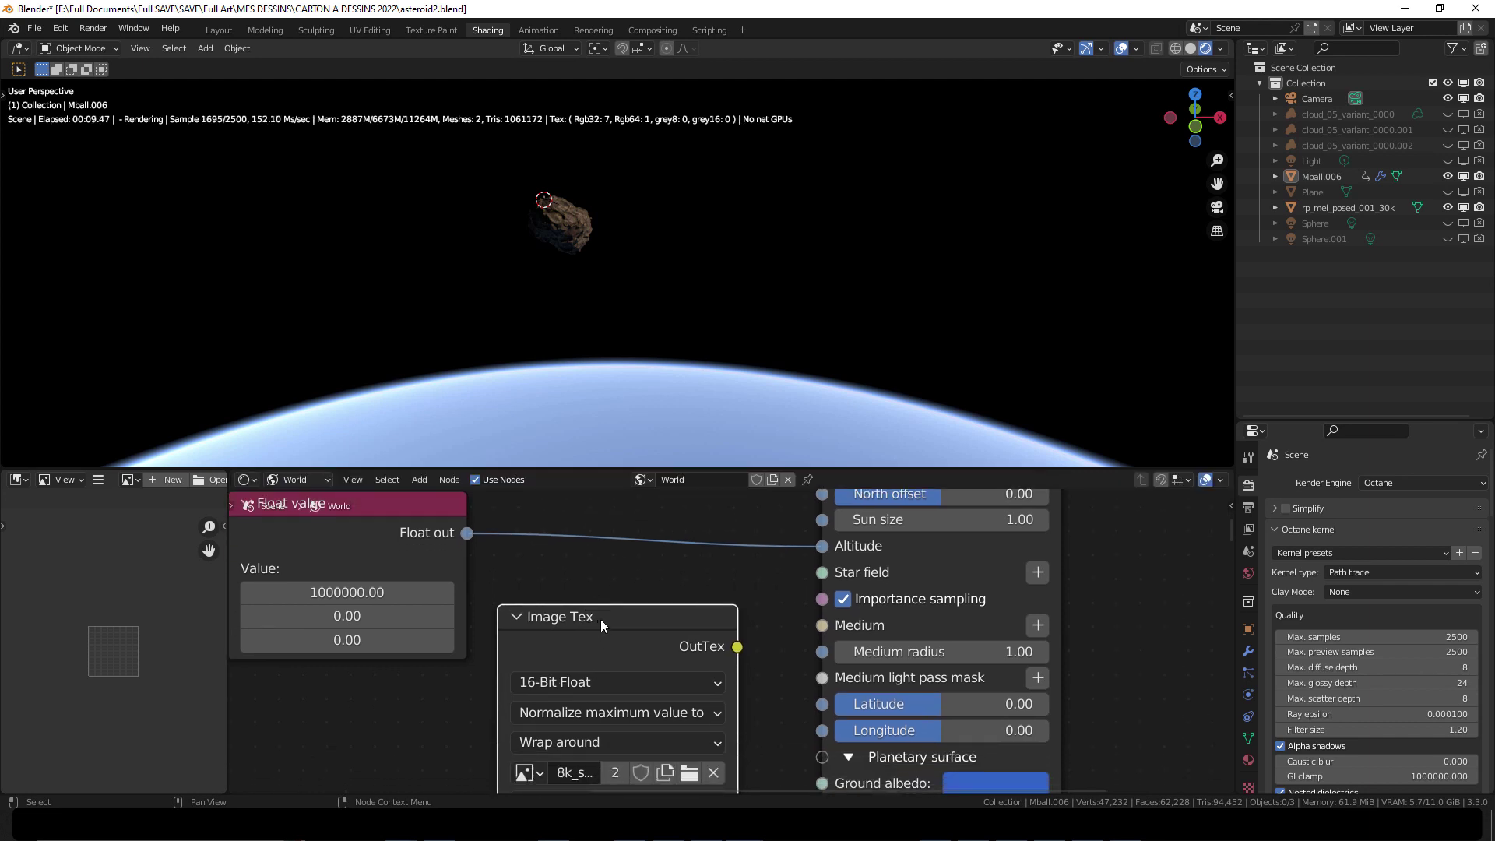
middle_drag(603, 622, 617, 566)
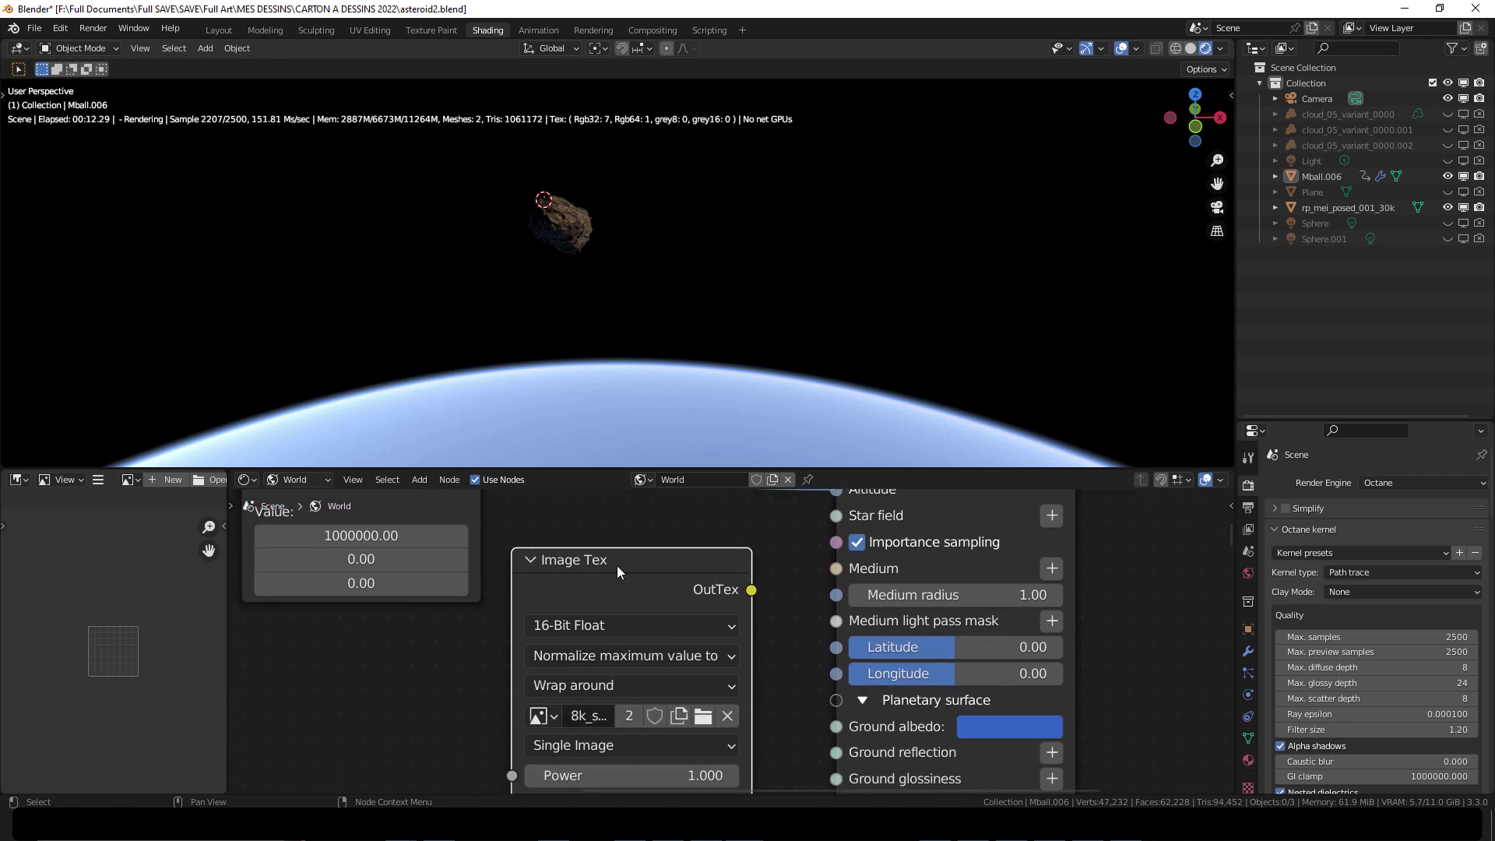
drag(634, 564, 621, 581)
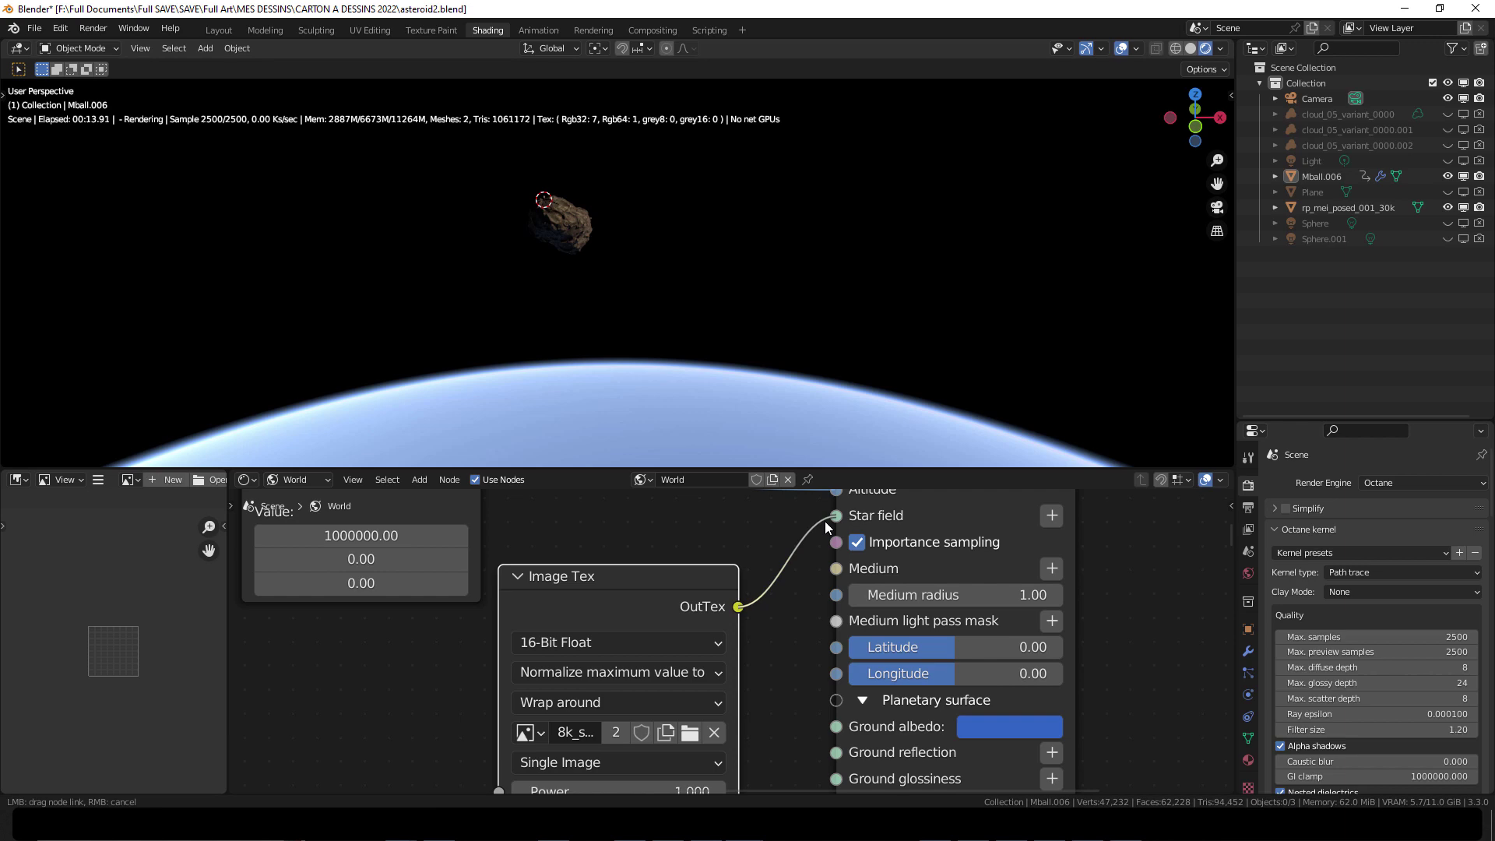
drag(825, 521, 825, 522)
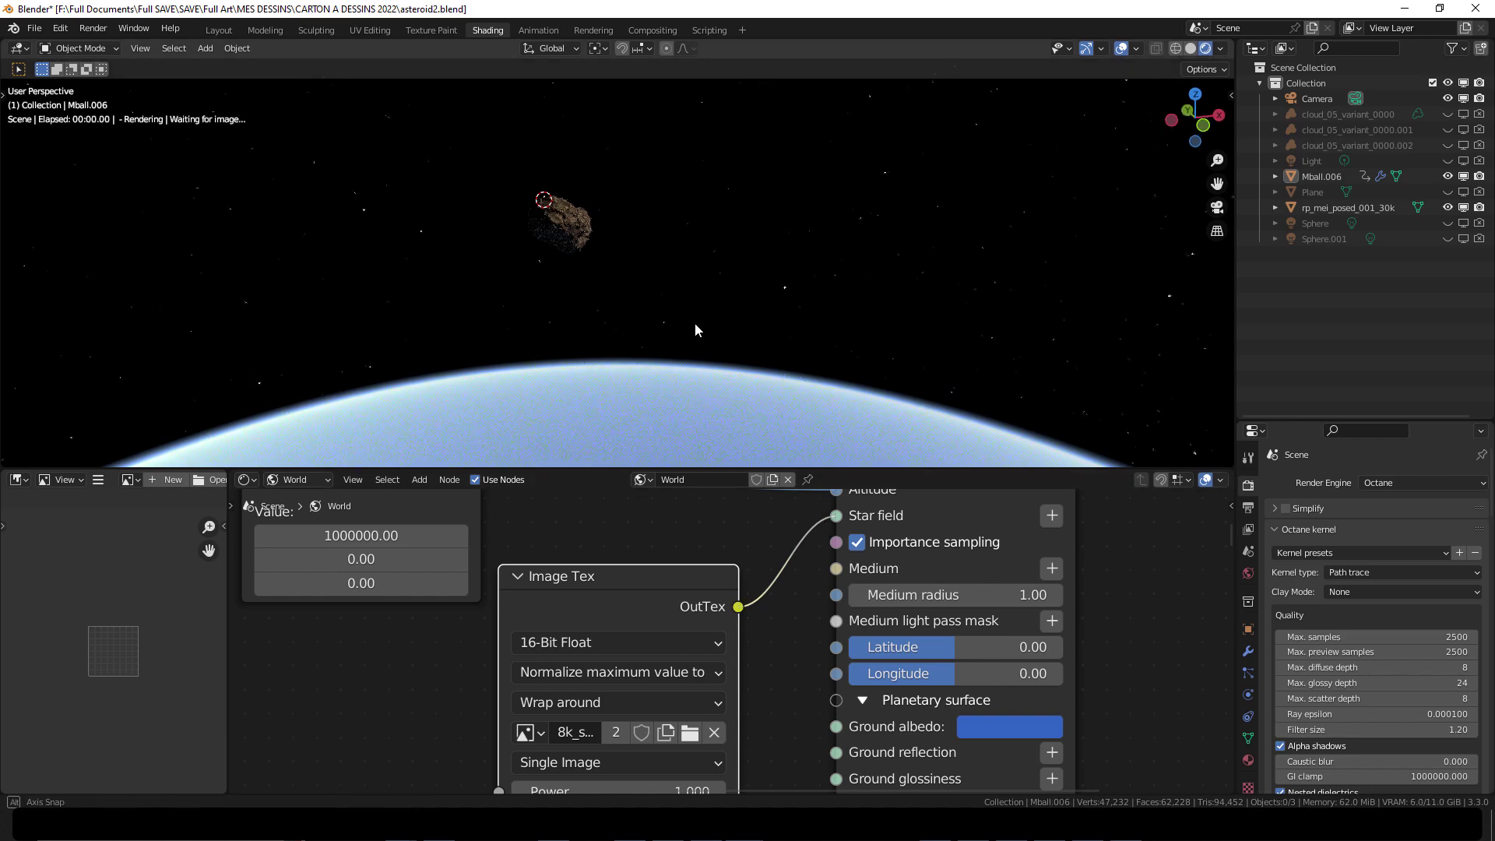
- Examine the star field behind the asteroid and planet in a full-screen viewport
middle_drag(755, 321, 834, 319)
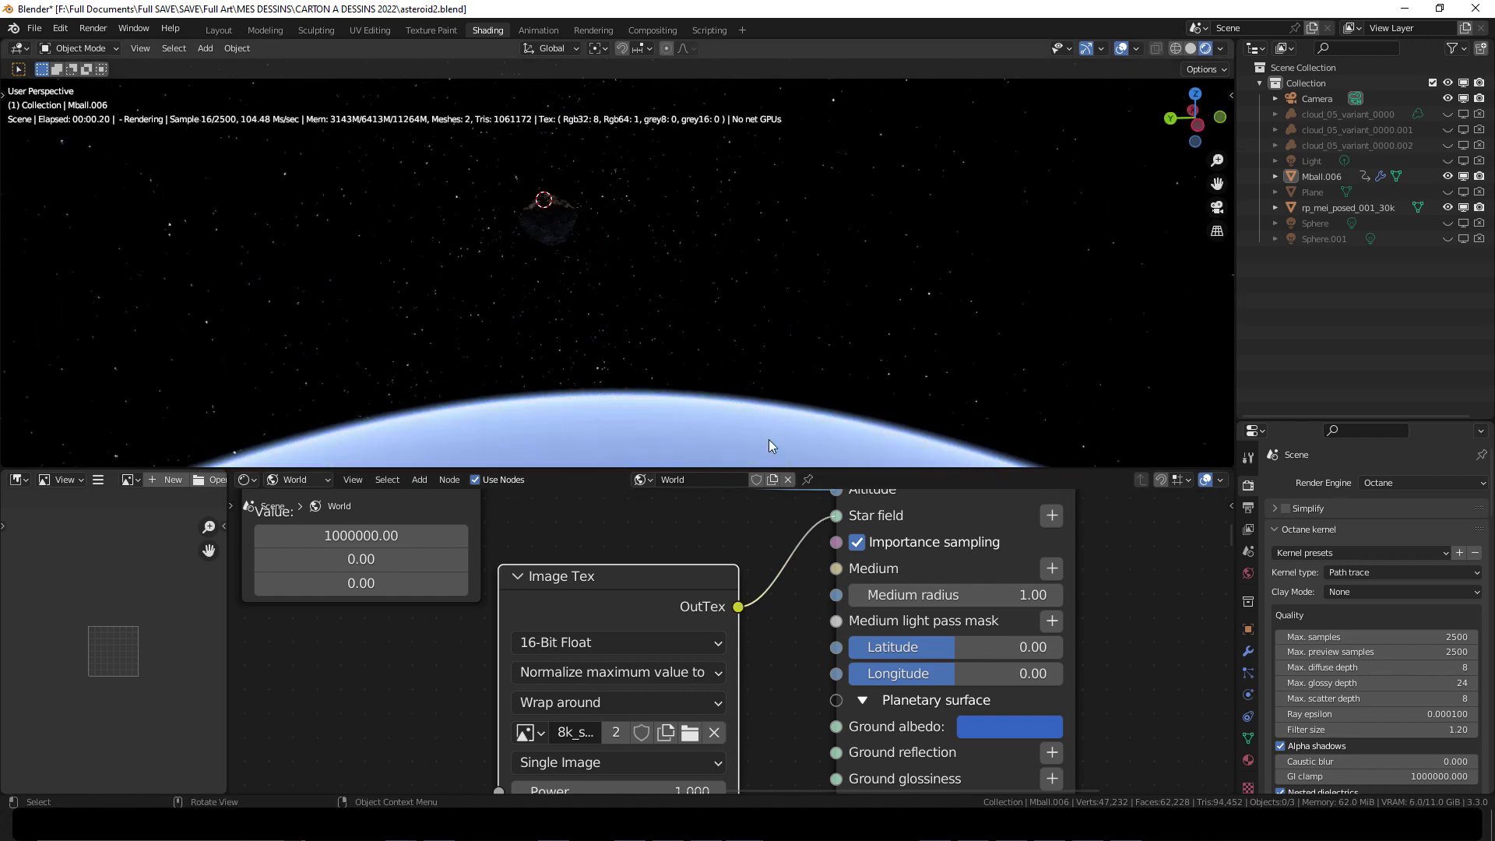
scroll(640, 573, up, 2)
key(ctrl+alt+space)
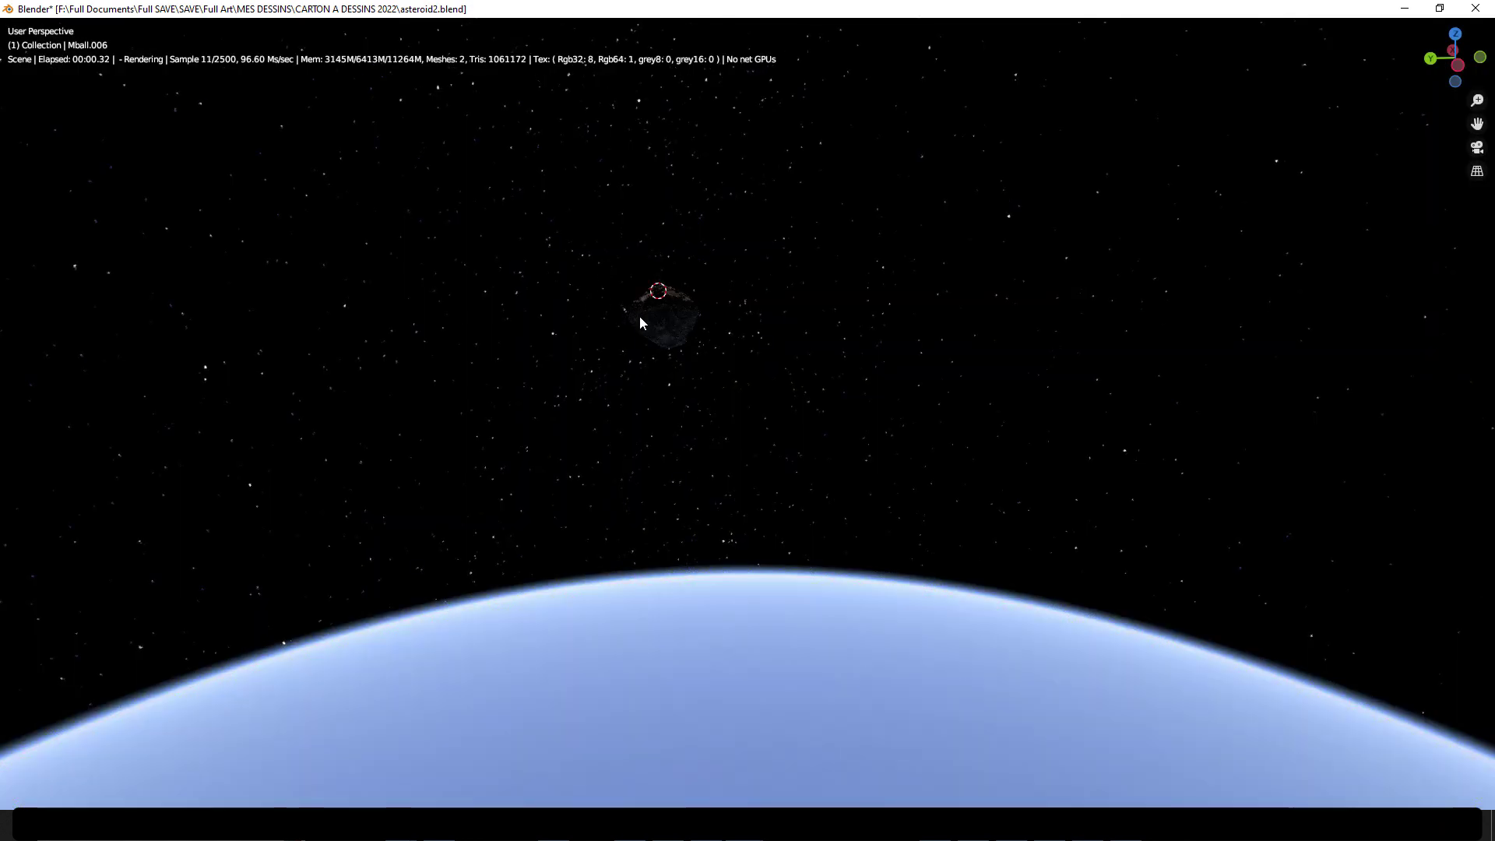
scroll(697, 348, up, 12)
mouse_move(722, 356)
middle_down()
mouse_move(661, 312)
mouse_move(676, 324)
mouse_move(782, 310)
mouse_move(590, 305)
mouse_move(777, 303)
mouse_move(751, 357)
middle_up()
middle_drag(634, 344, 764, 327)
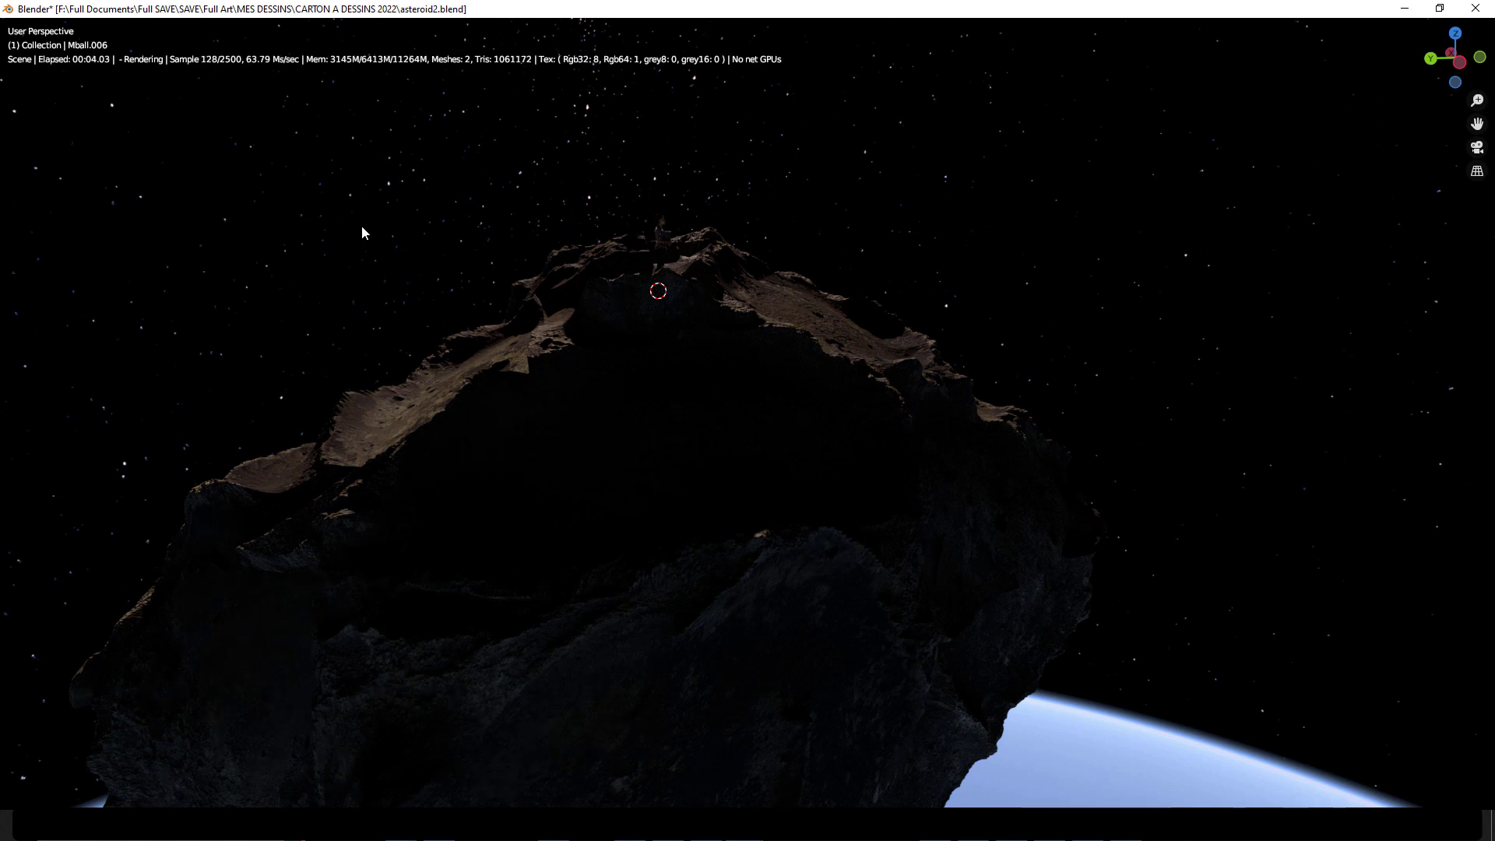
key(ctrl+alt+space)
- Add Transform value and Mesh UV projection nodes to the star Image Tex node and reposition the Transform value node
scroll(595, 670, down, 3)
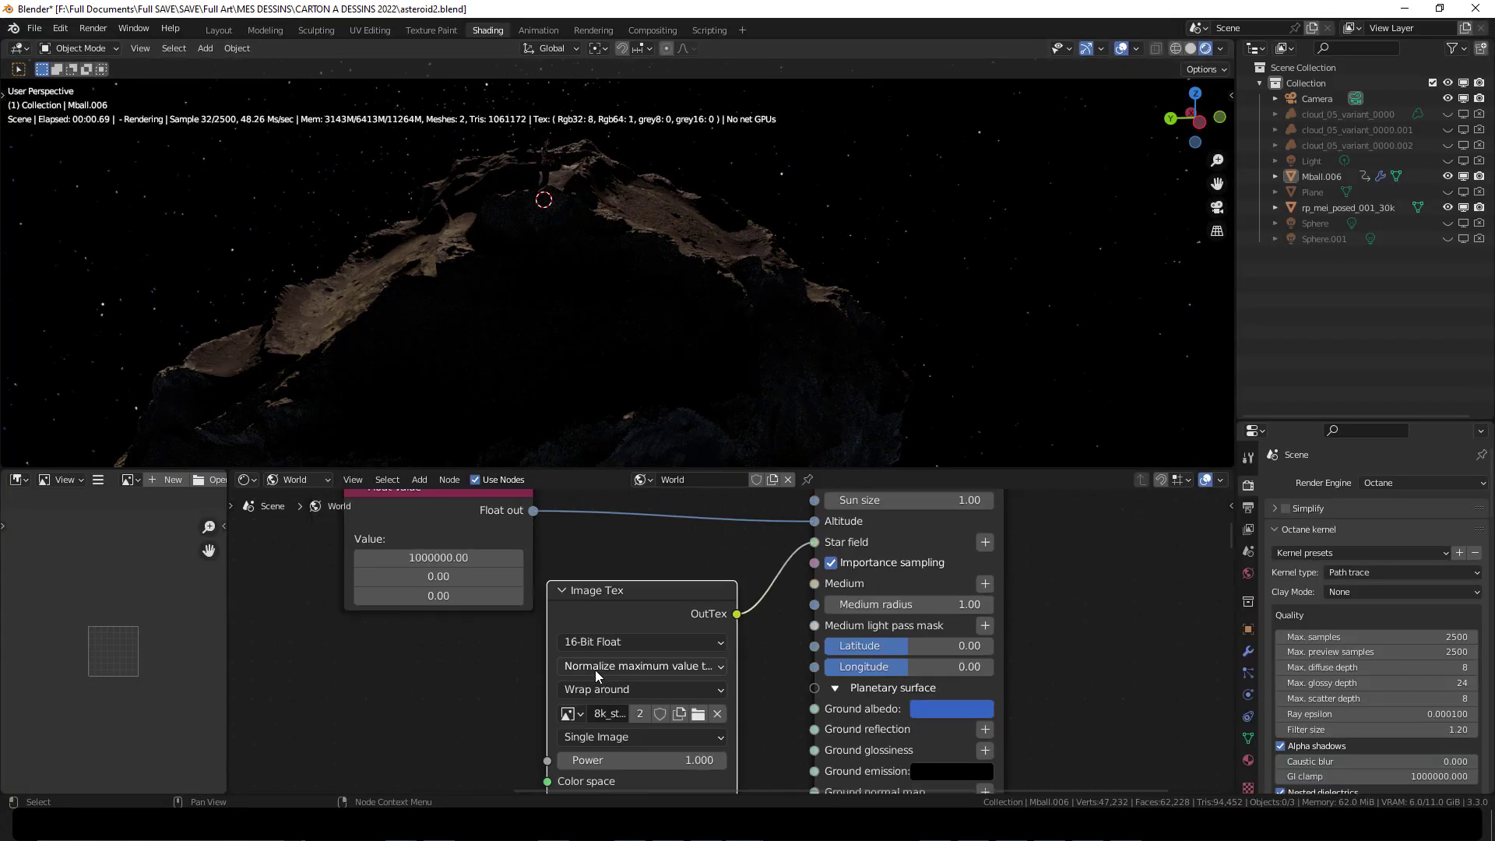
key(ctrl+t)
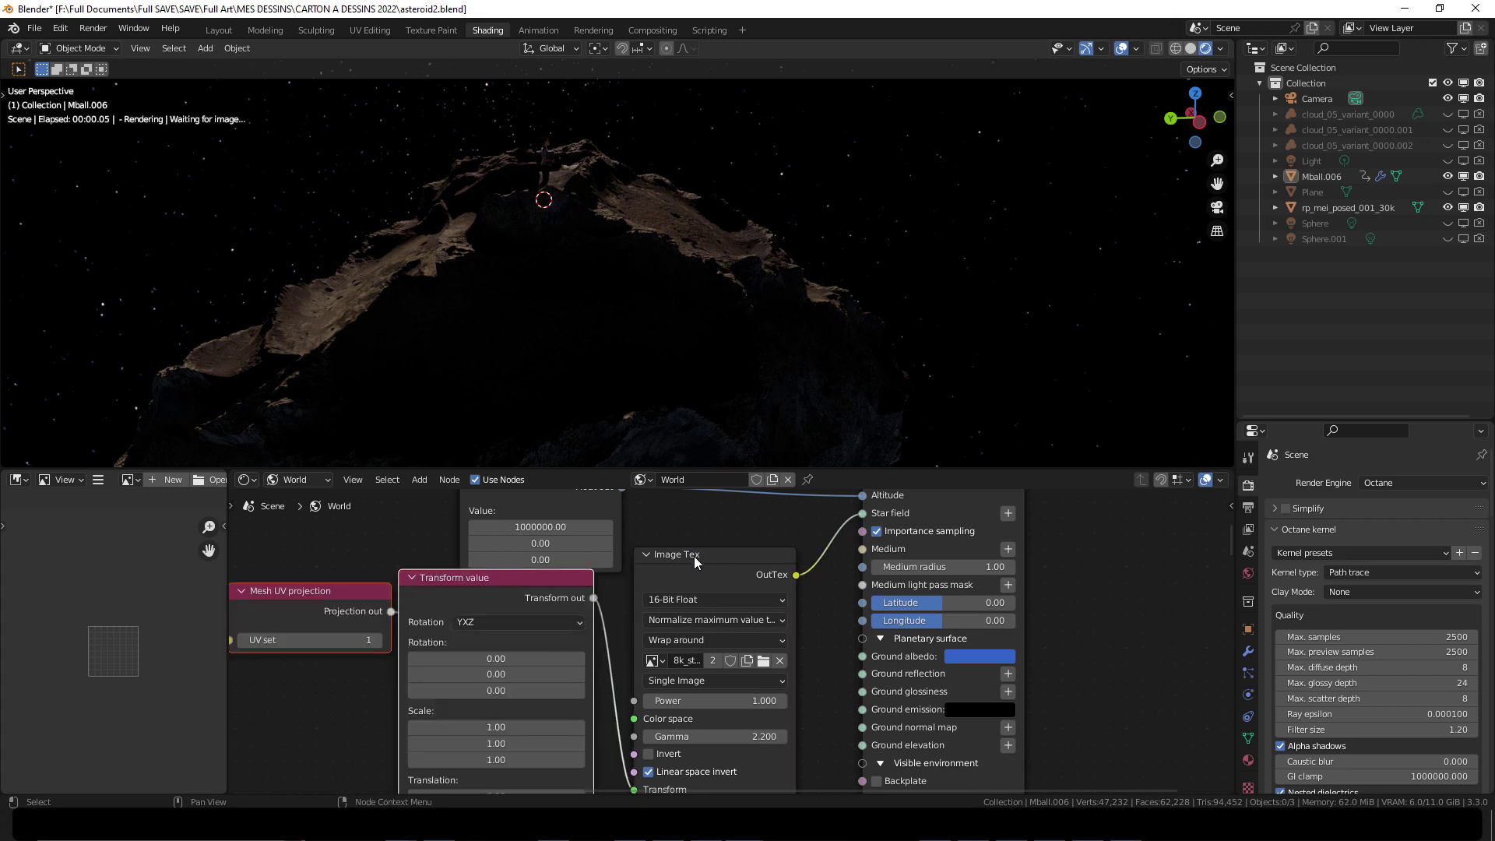
middle_drag(491, 596, 605, 505)
drag(604, 510, 549, 544)
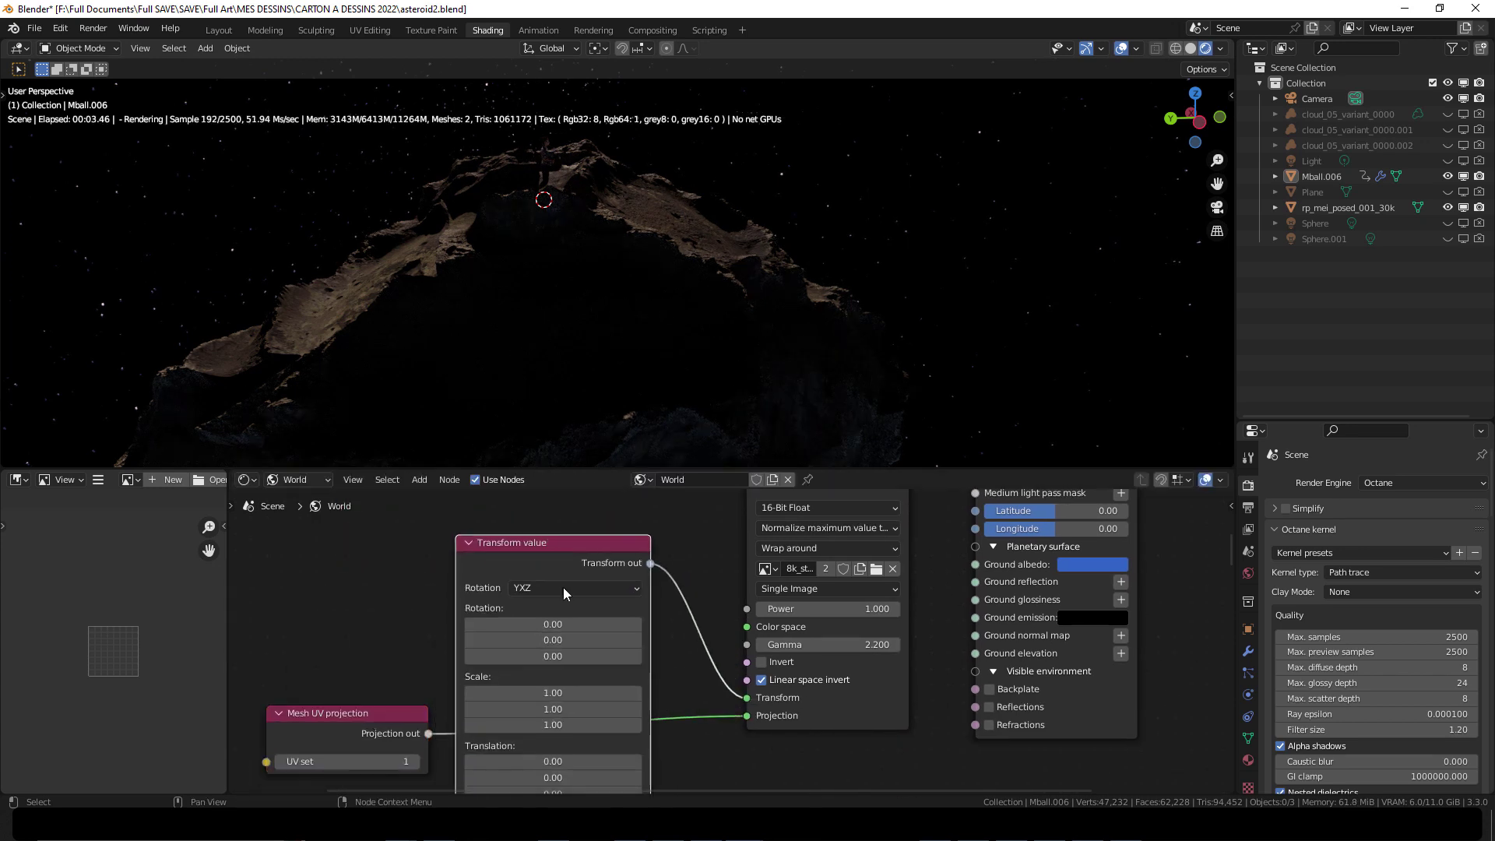
- Set the Transform value node's scale to 0.5 on all three axes
middle_drag(593, 696, 592, 624)
drag(571, 620, 571, 654)
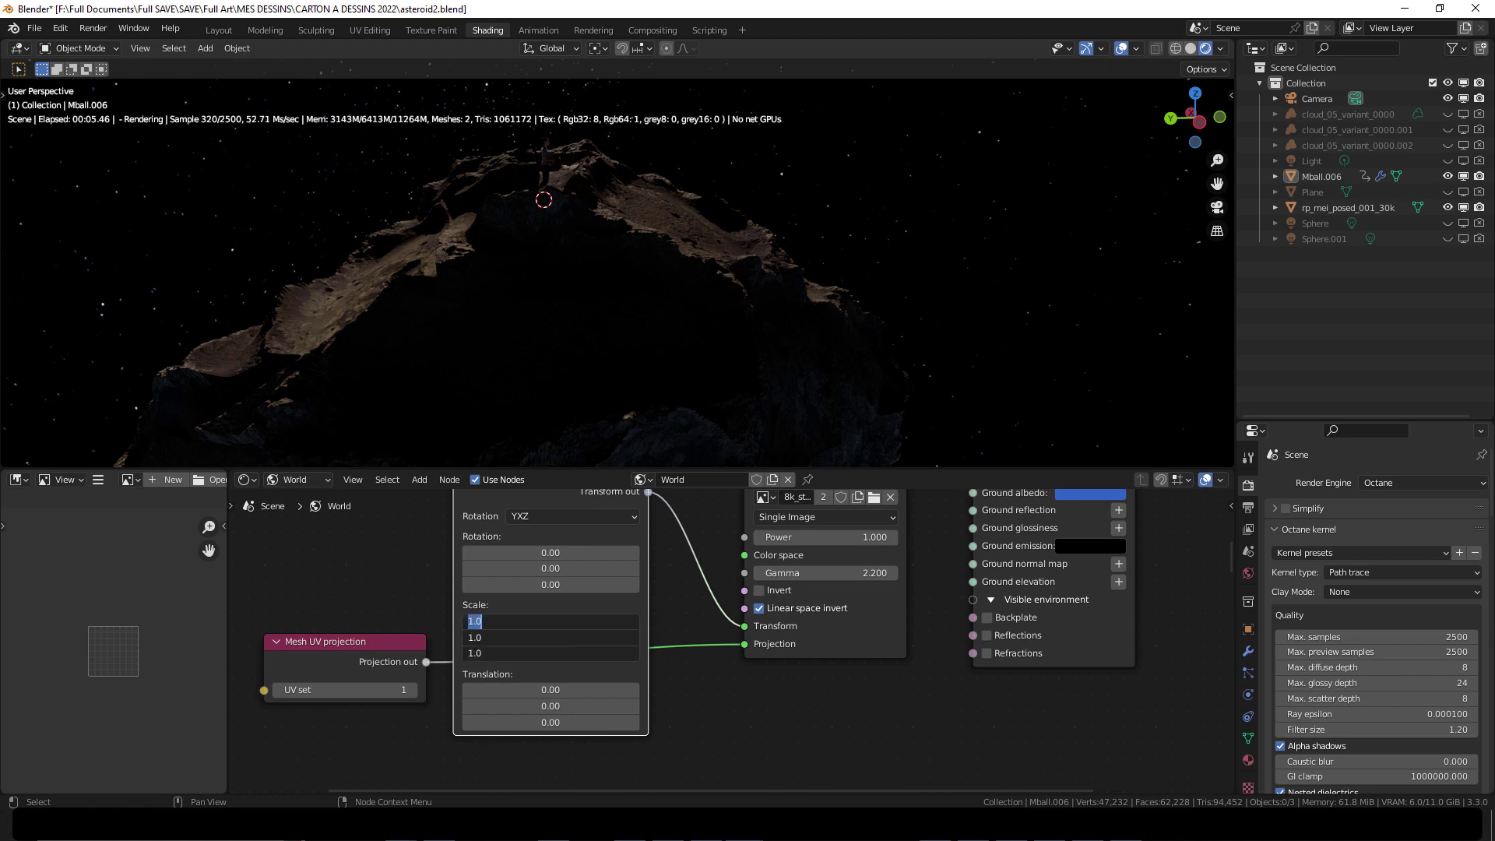
text(0.5)
key(Return)
- Examine the rescaled stars around the standing figure, the asteroid and the planet, close up and from farther away
key(ctrl+alt+space)
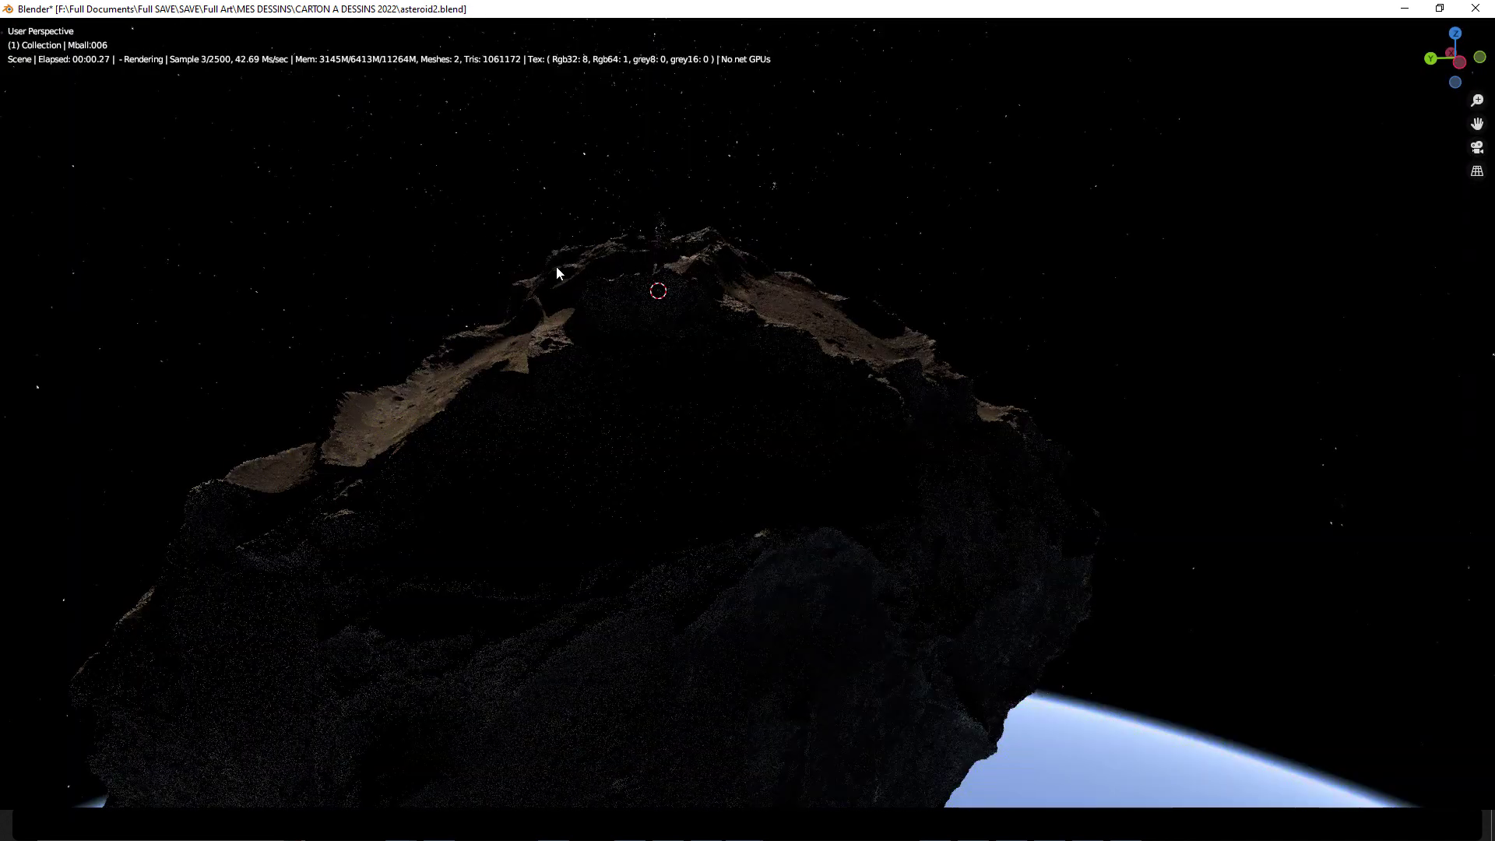
scroll(727, 375, up, 6)
shift+middle_drag(660, 283, 749, 380)
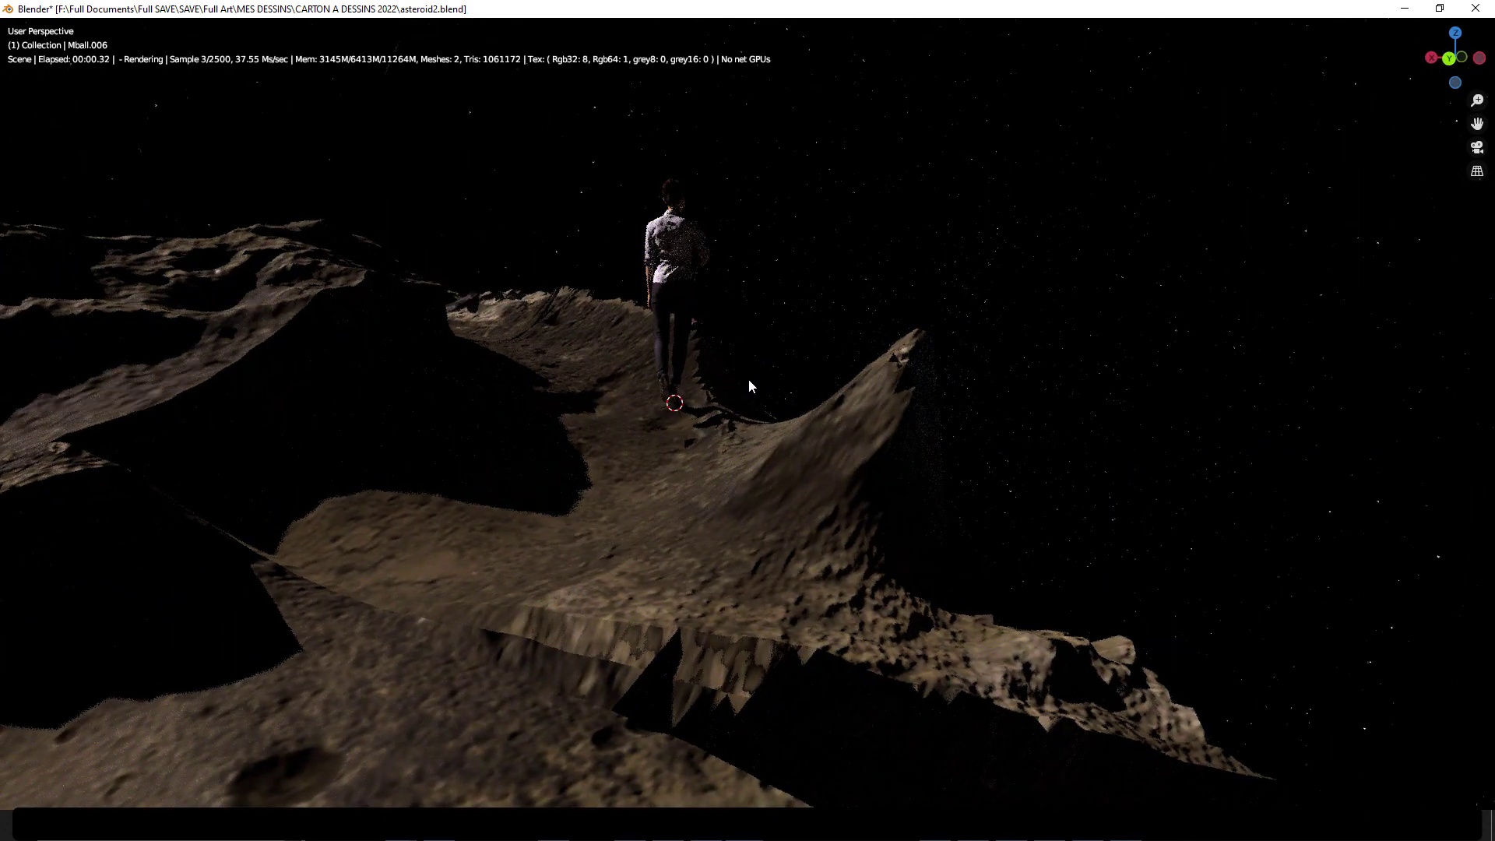
scroll(748, 384, down, 6)
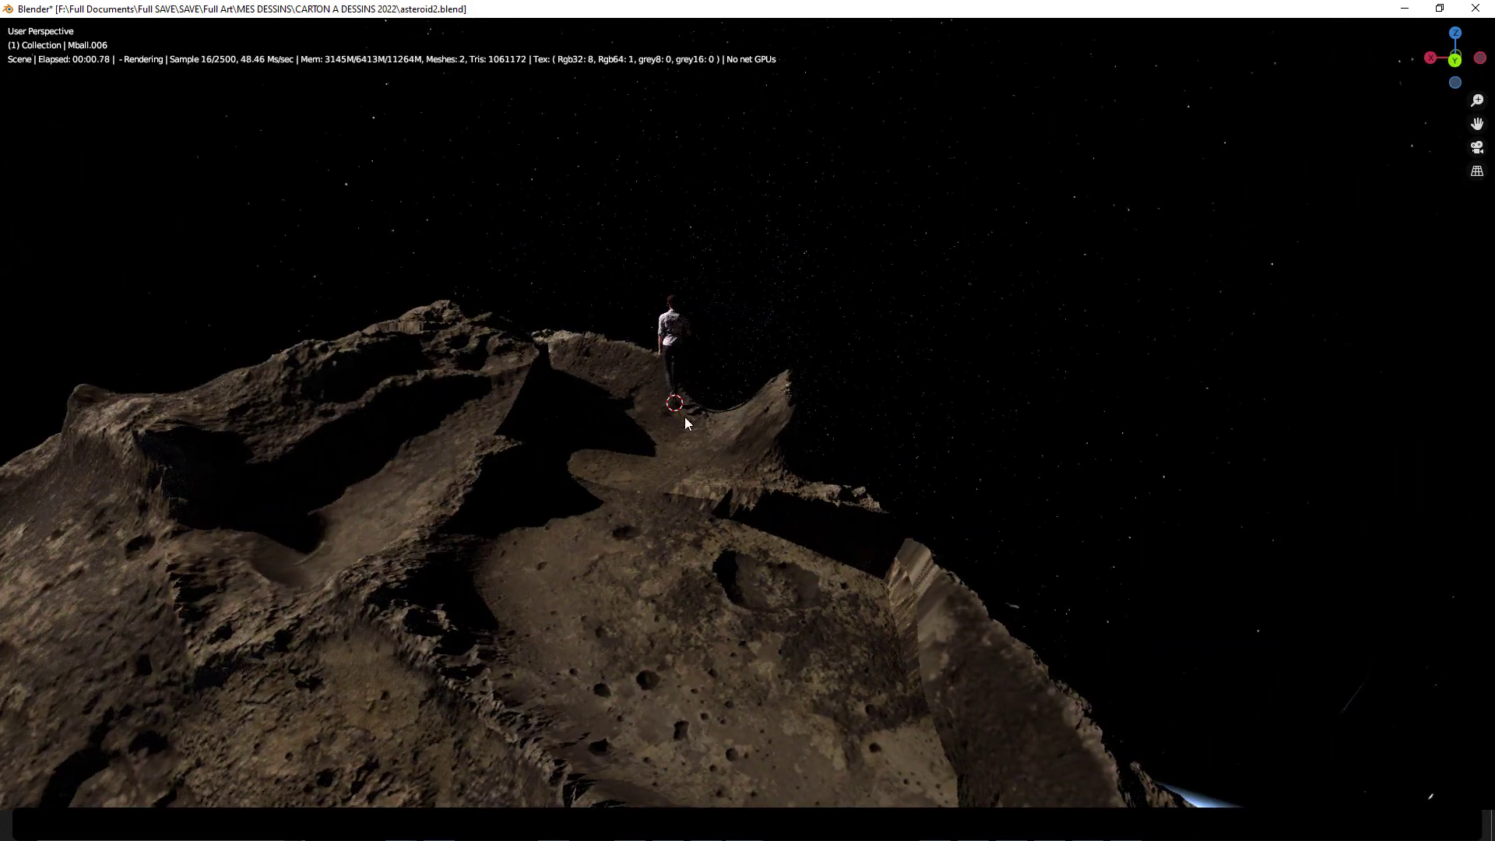
mouse_move(686, 420)
middle_down()
mouse_move(734, 421)
mouse_move(677, 423)
middle_up()
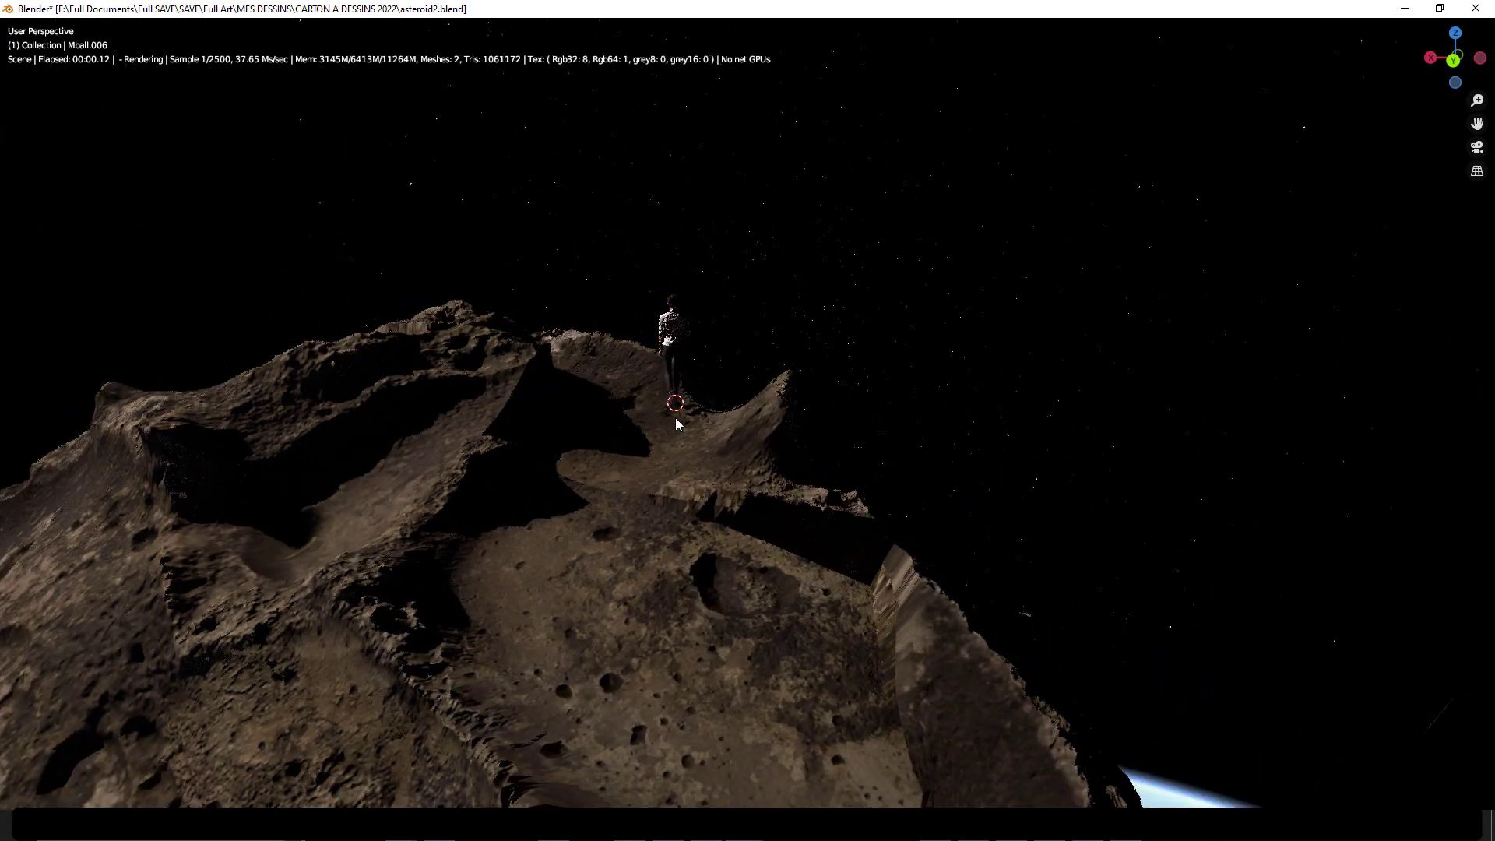
scroll(906, 454, down, 8)
click(908, 450)
key(ctrl+alt+space)
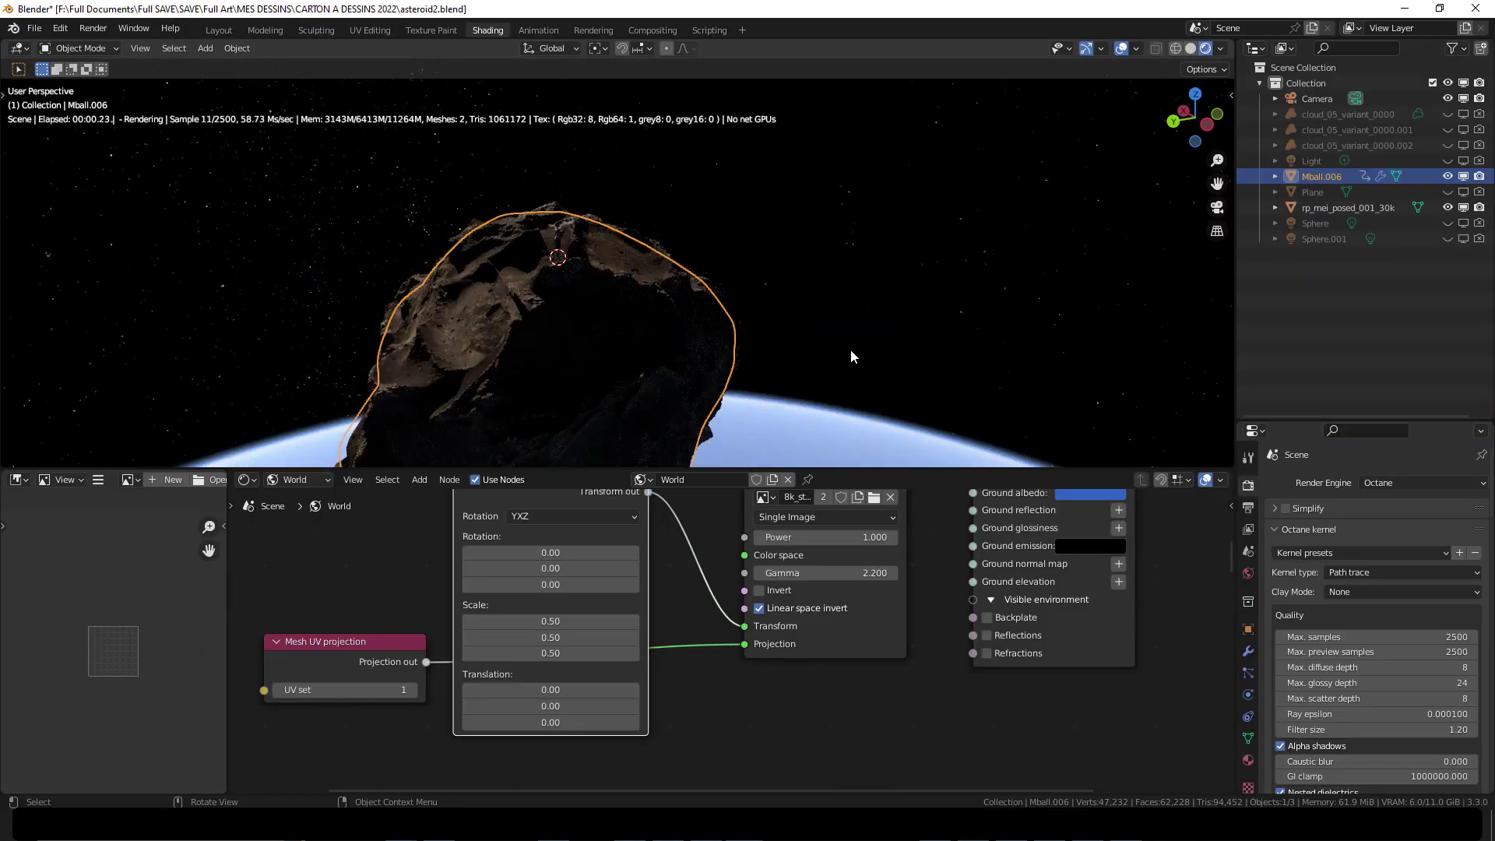
middle_drag(818, 350, 802, 384)
scroll(802, 385, down, 4)
middle_drag(796, 303, 796, 266)
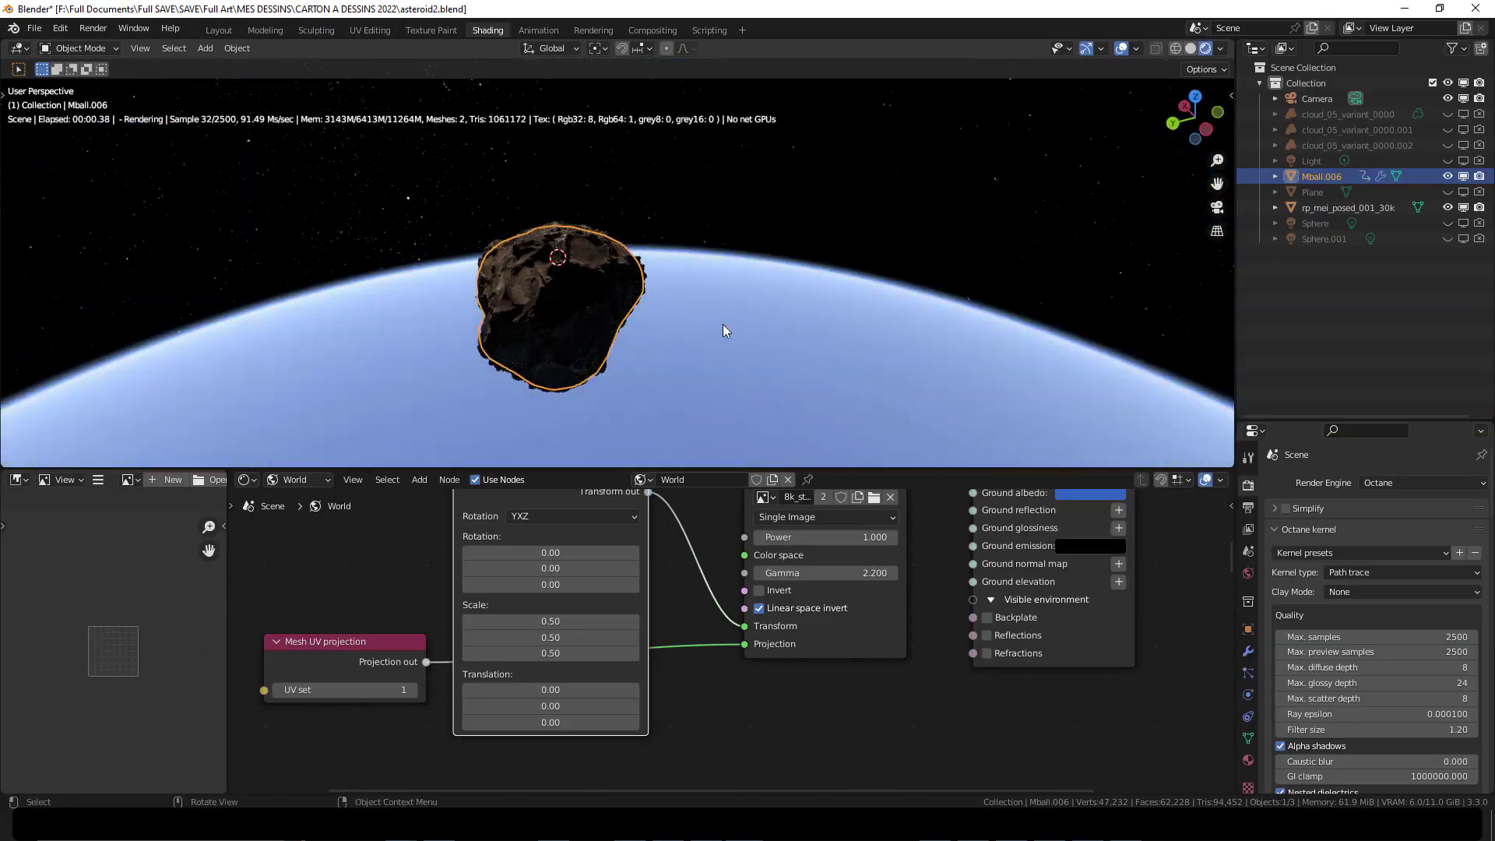
middle_drag(719, 356, 778, 363)
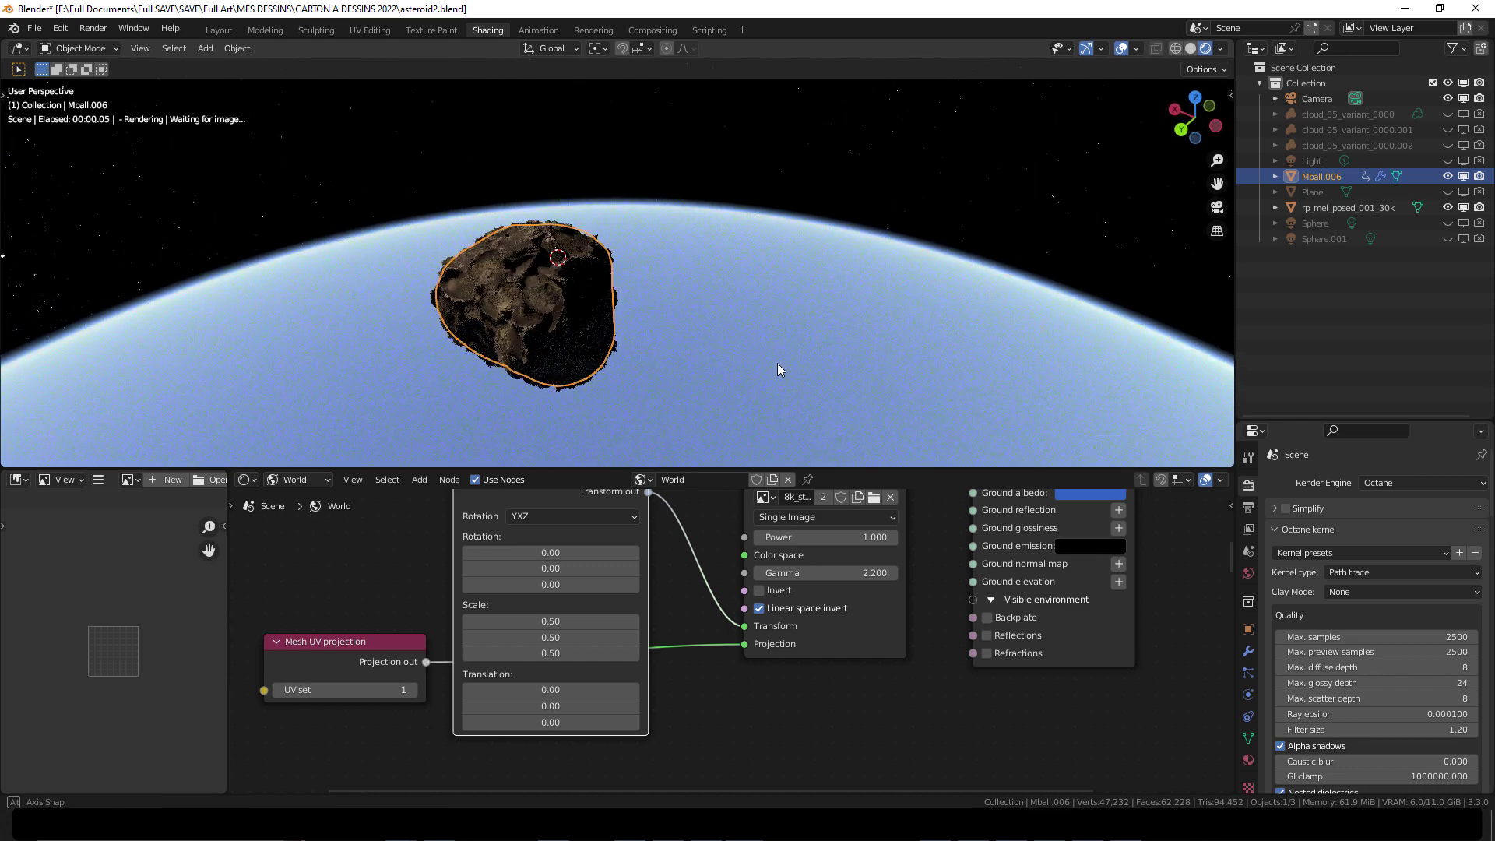
- Select the Float value, Image Tex, Transform value and Mesh UV projection nodes and move them away from the Planetary environment node
scroll(899, 642, down, 5)
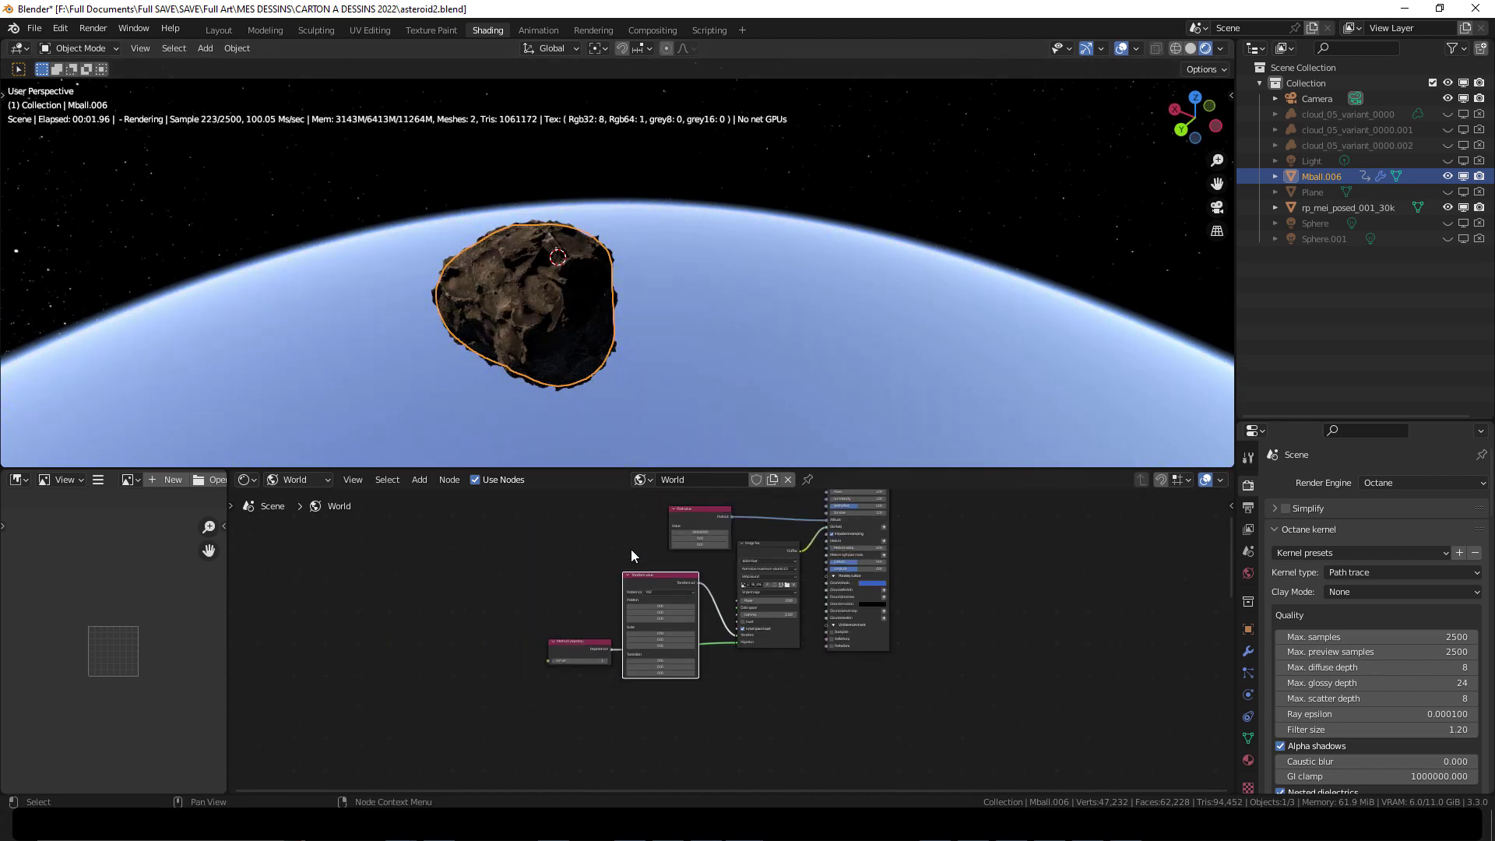
drag(565, 516, 753, 687)
drag(775, 549, 590, 535)
scroll(723, 627, up, 8)
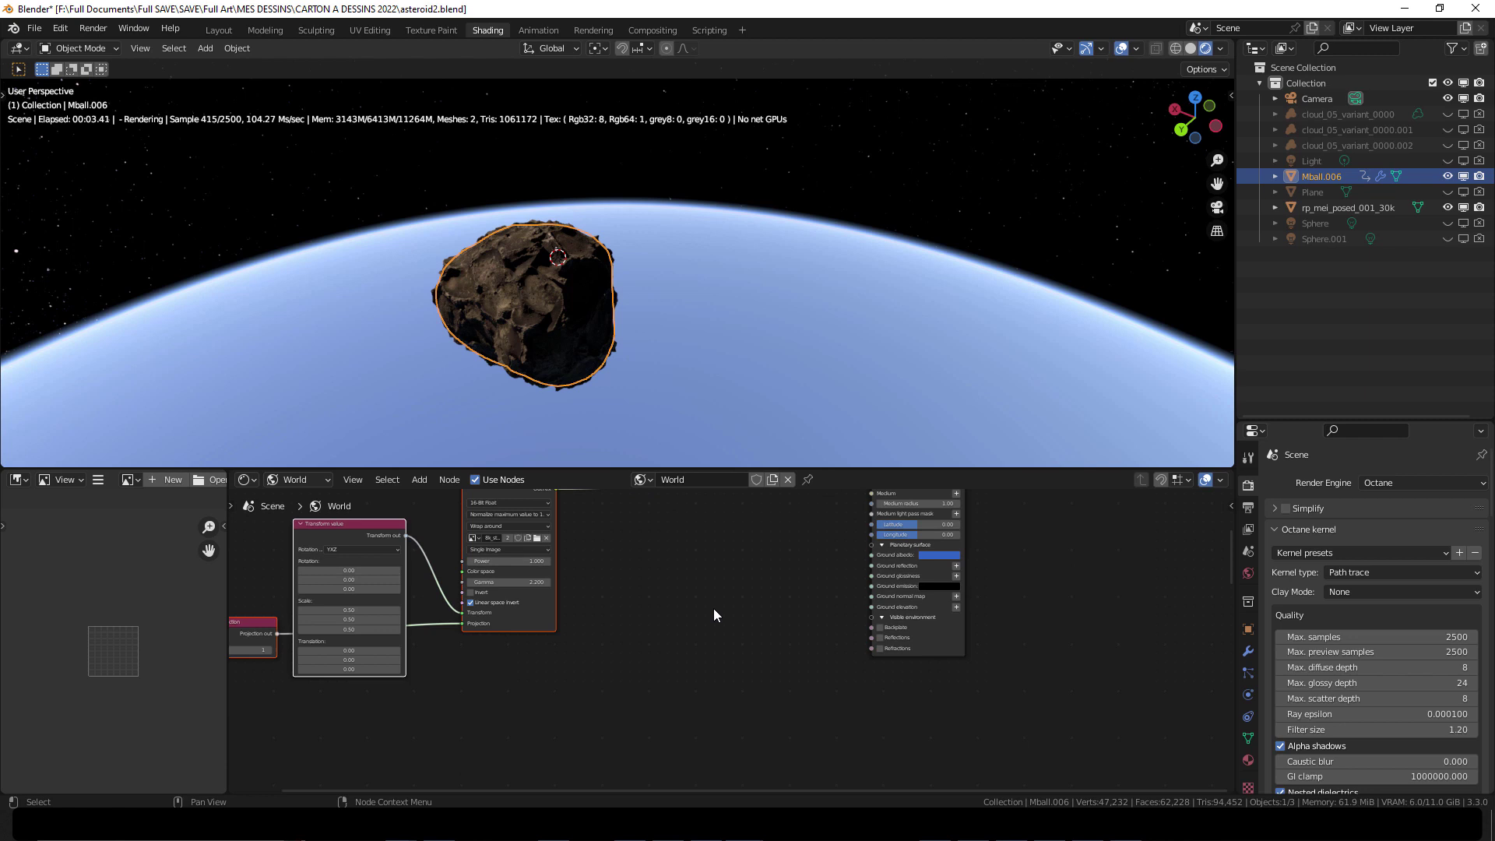
- Connect the planet texture's Image Tex node to the Planetary environment's Ground albedo input and move the node closer to it
middle_drag(655, 674, 411, 840)
key(ctrl+alt+space)
scroll(821, 658, up, 1)
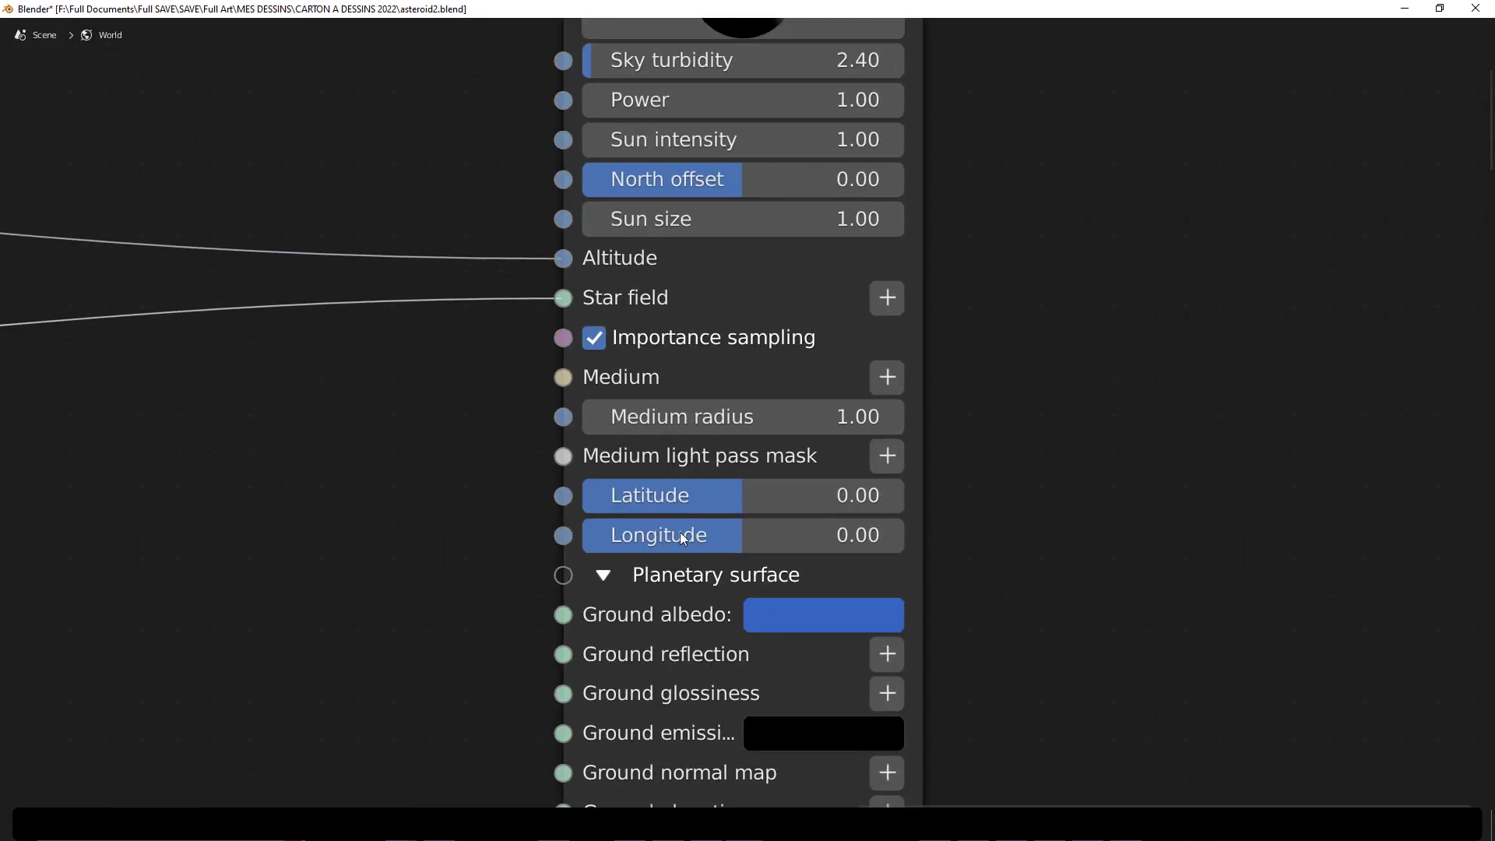
middle_drag(425, 607, 460, 454)
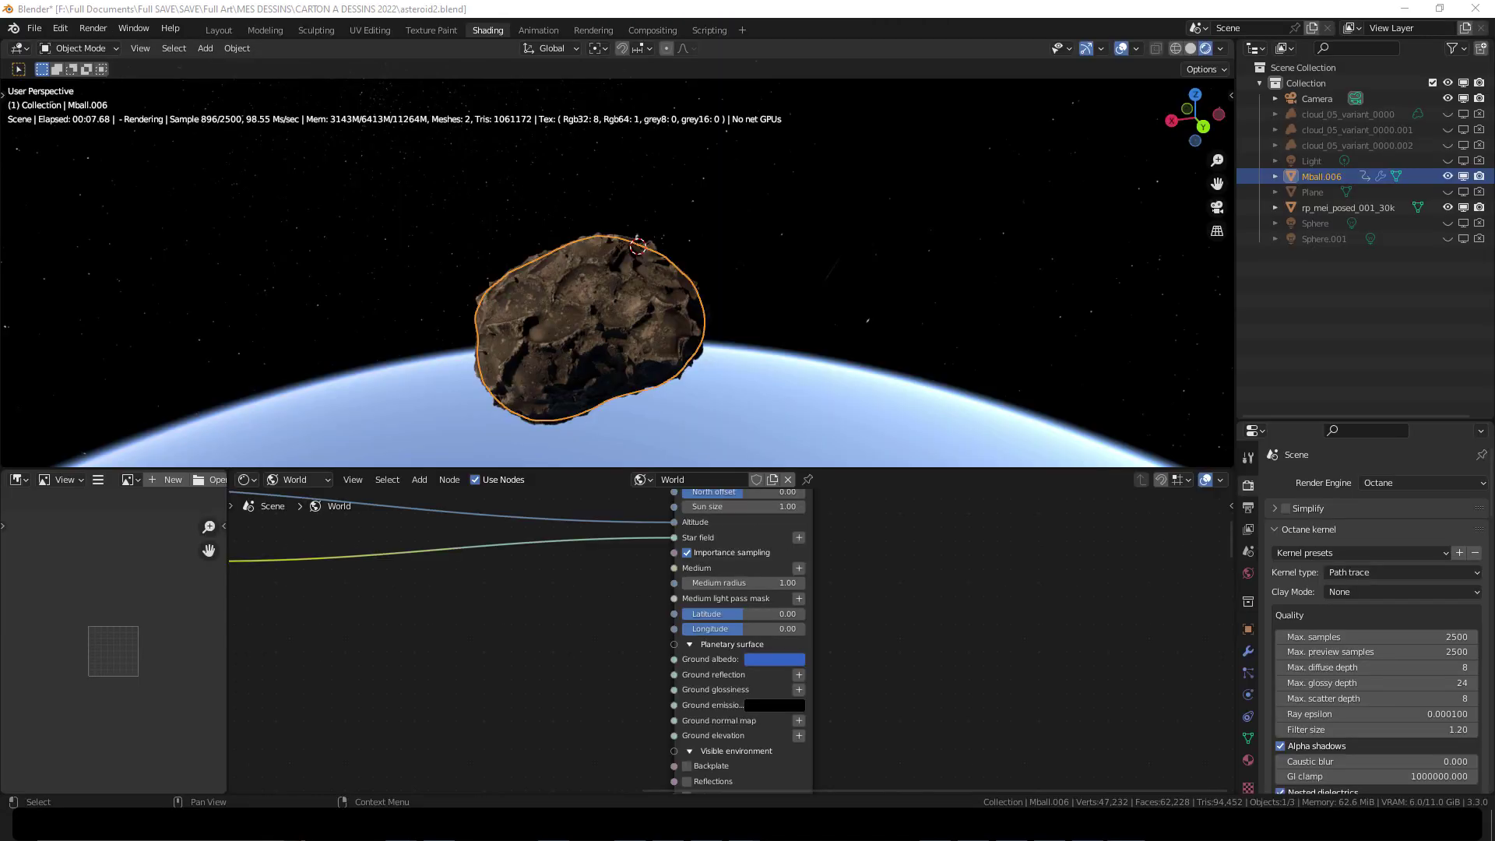
drag(712, 676, 682, 659)
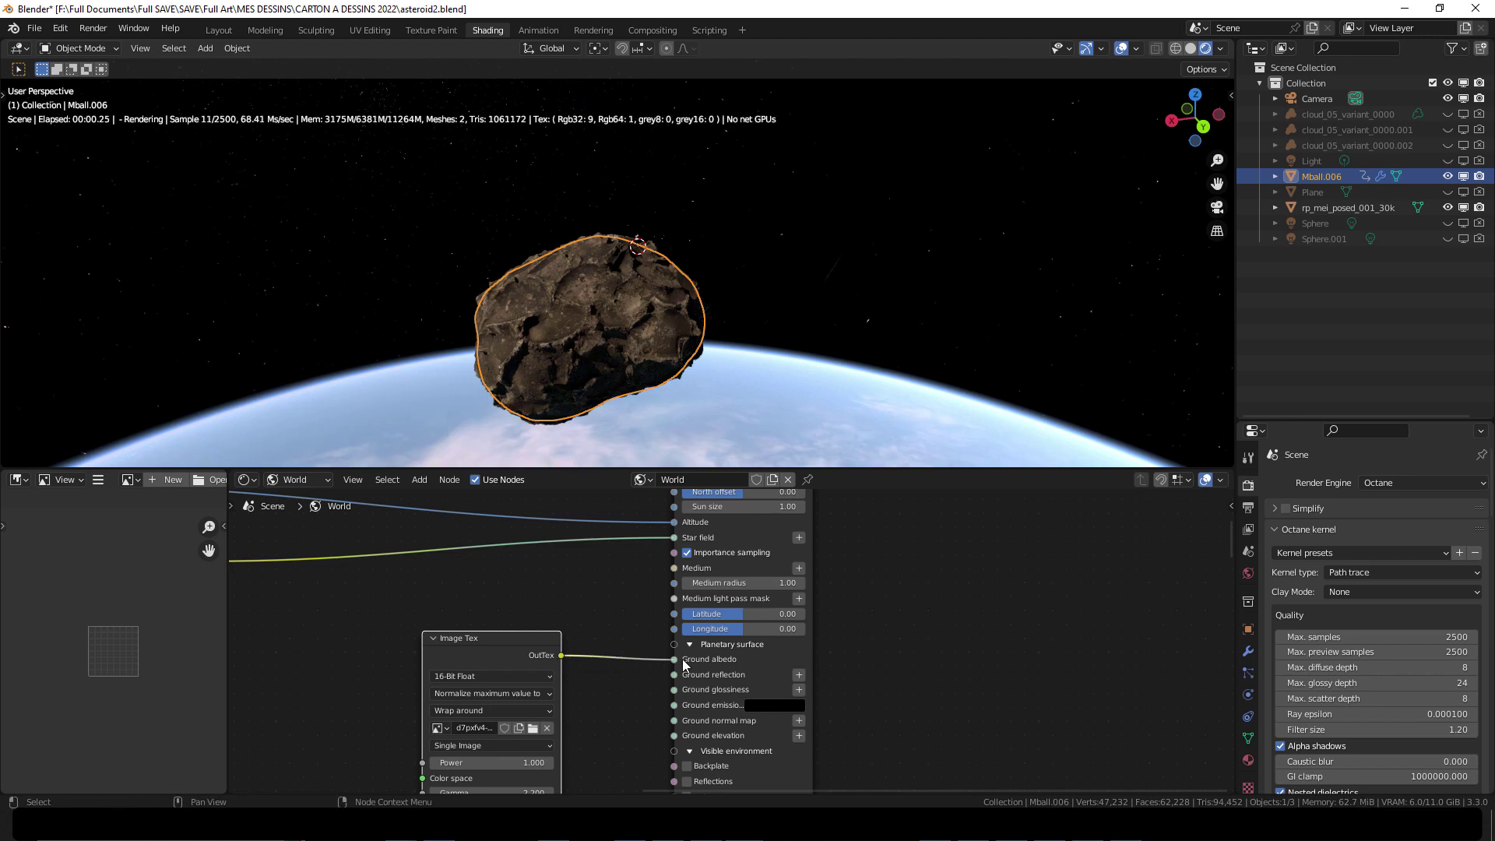
middle_drag(623, 403, 679, 409)
drag(506, 663, 604, 631)
- Add a Spherical Projection node, link it to the ground Image Tex node's Projection input and move it closer
middle_drag(424, 698, 474, 623)
key(shift+a)
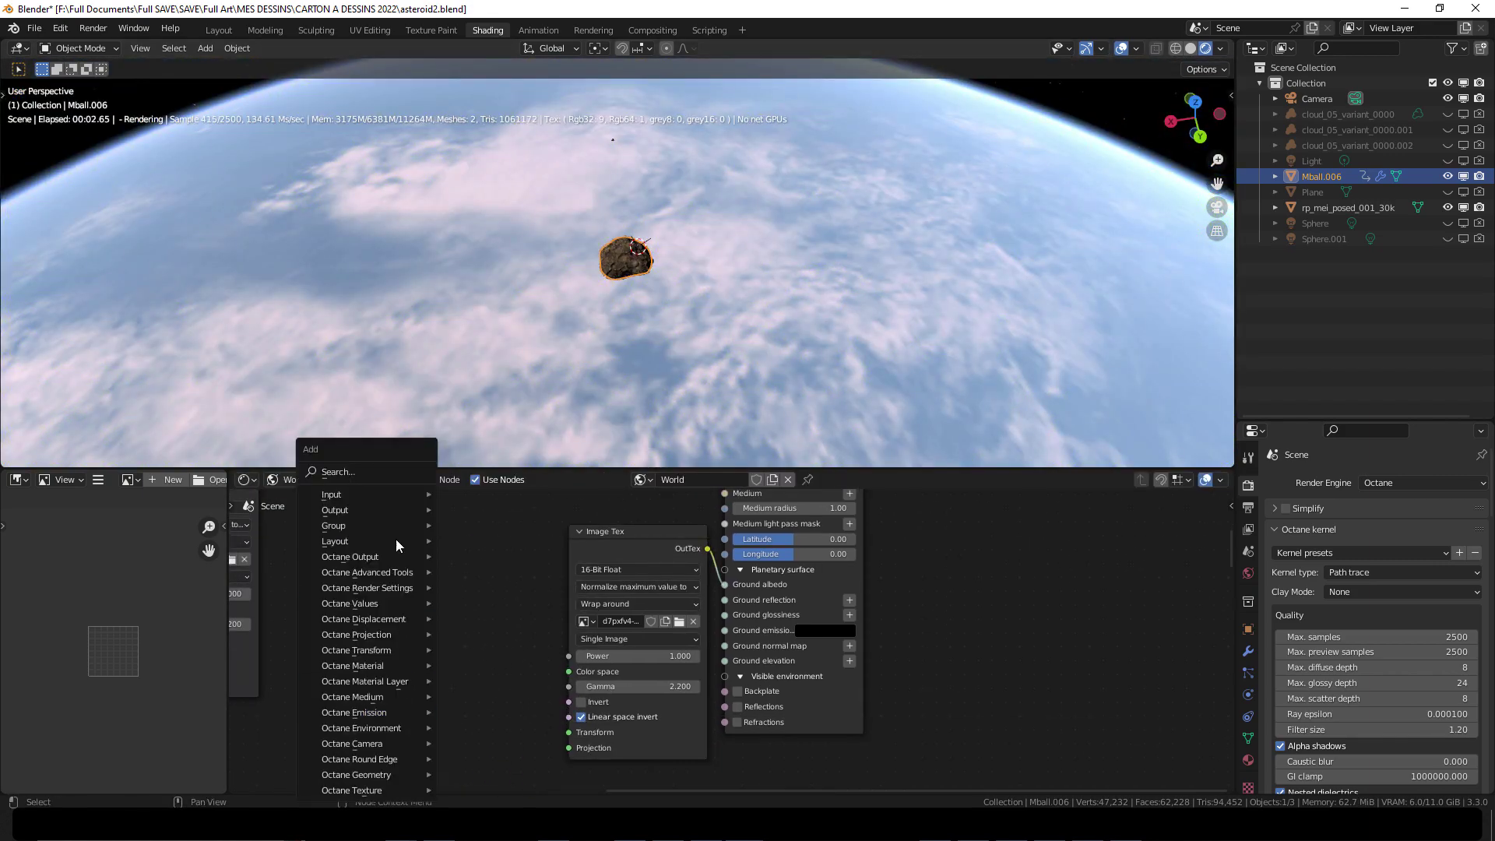
text(spher)
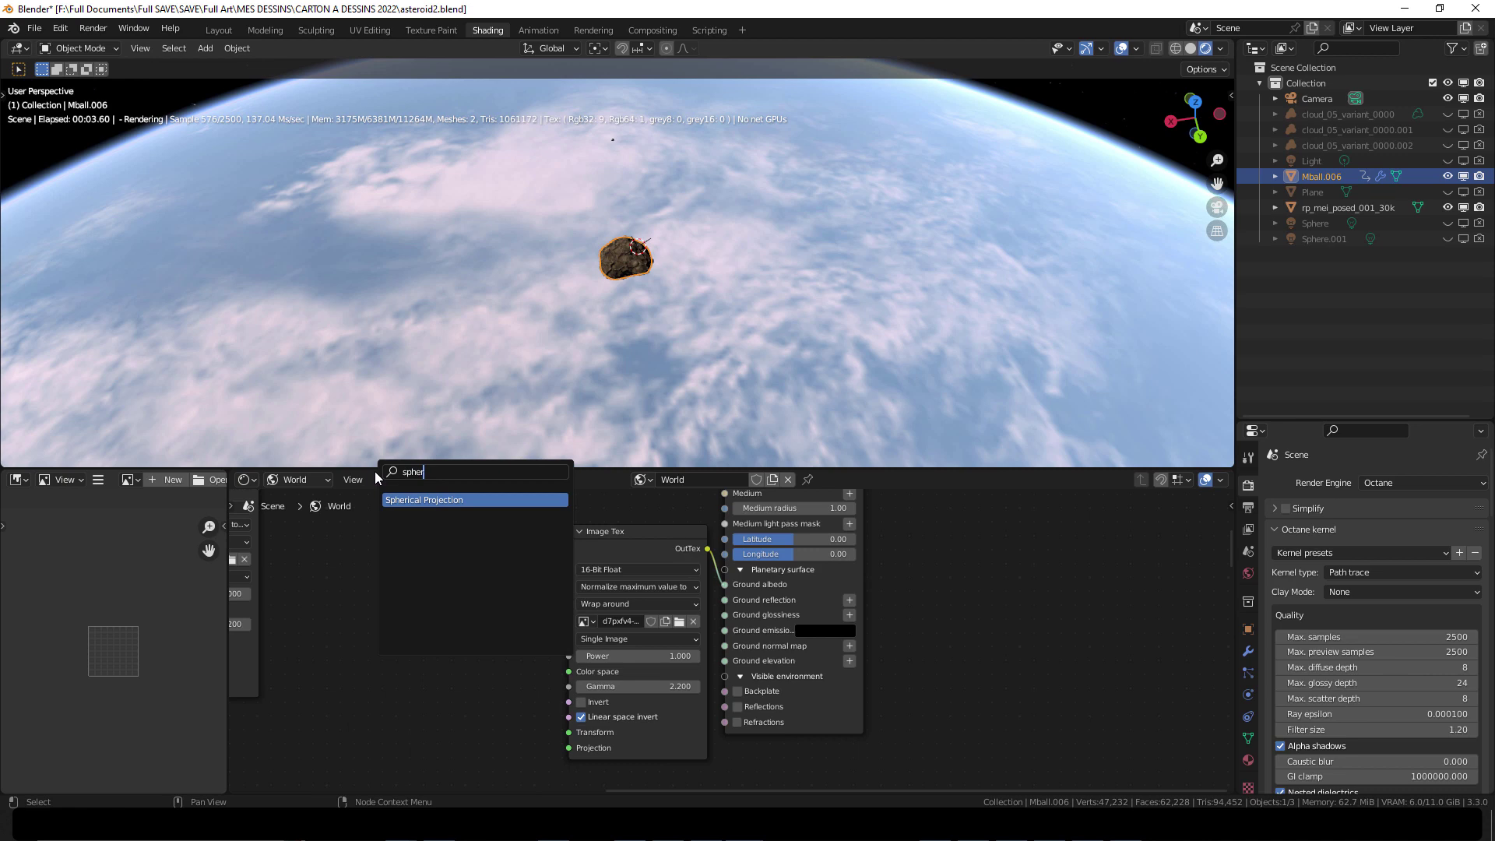
click(425, 501)
click(398, 686)
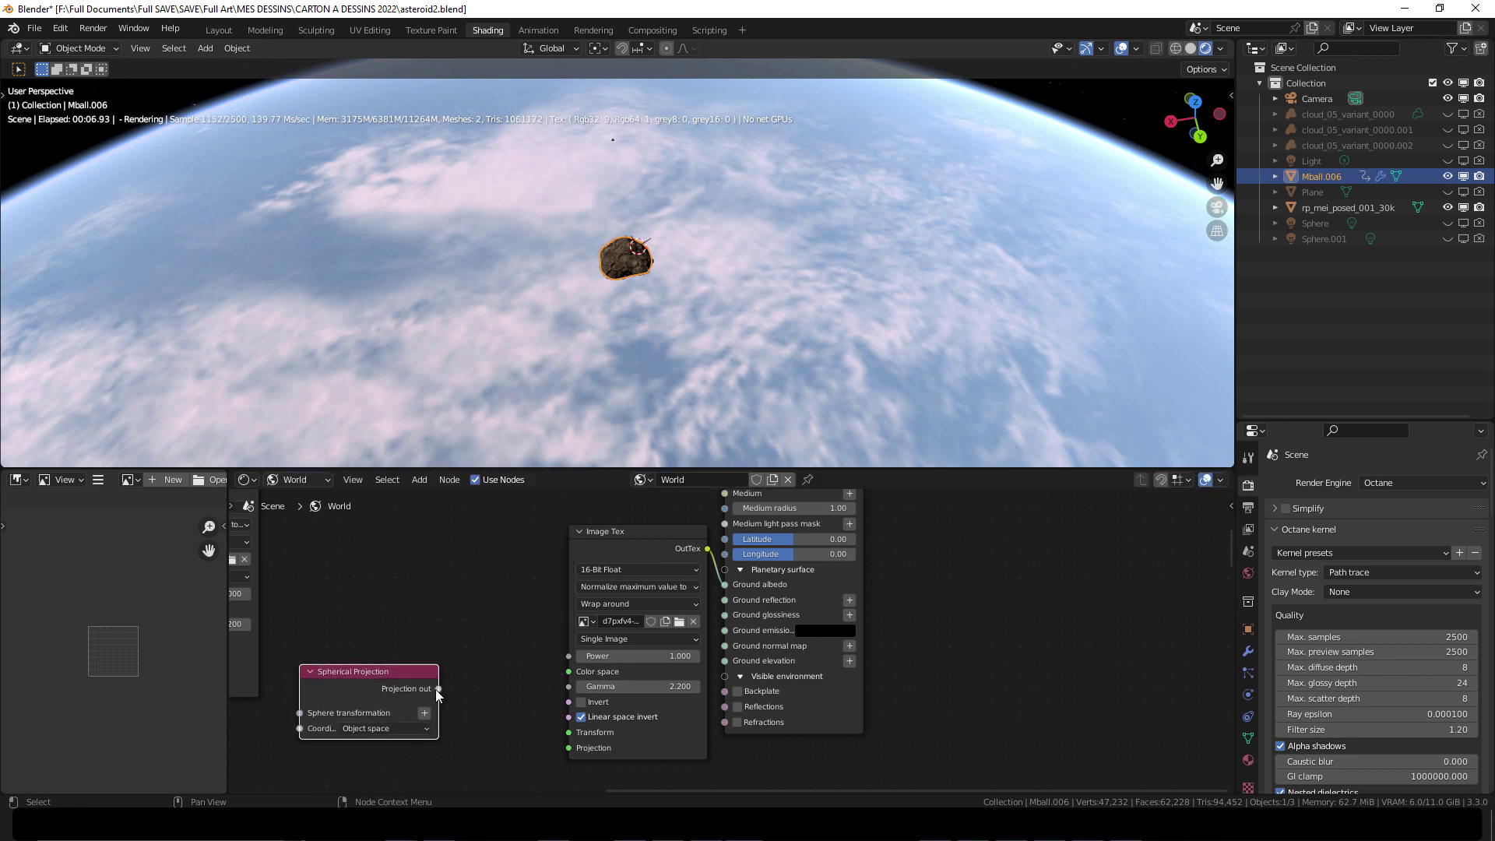
drag(438, 688, 479, 705)
click(419, 678)
drag(560, 746, 564, 746)
drag(434, 679, 515, 687)
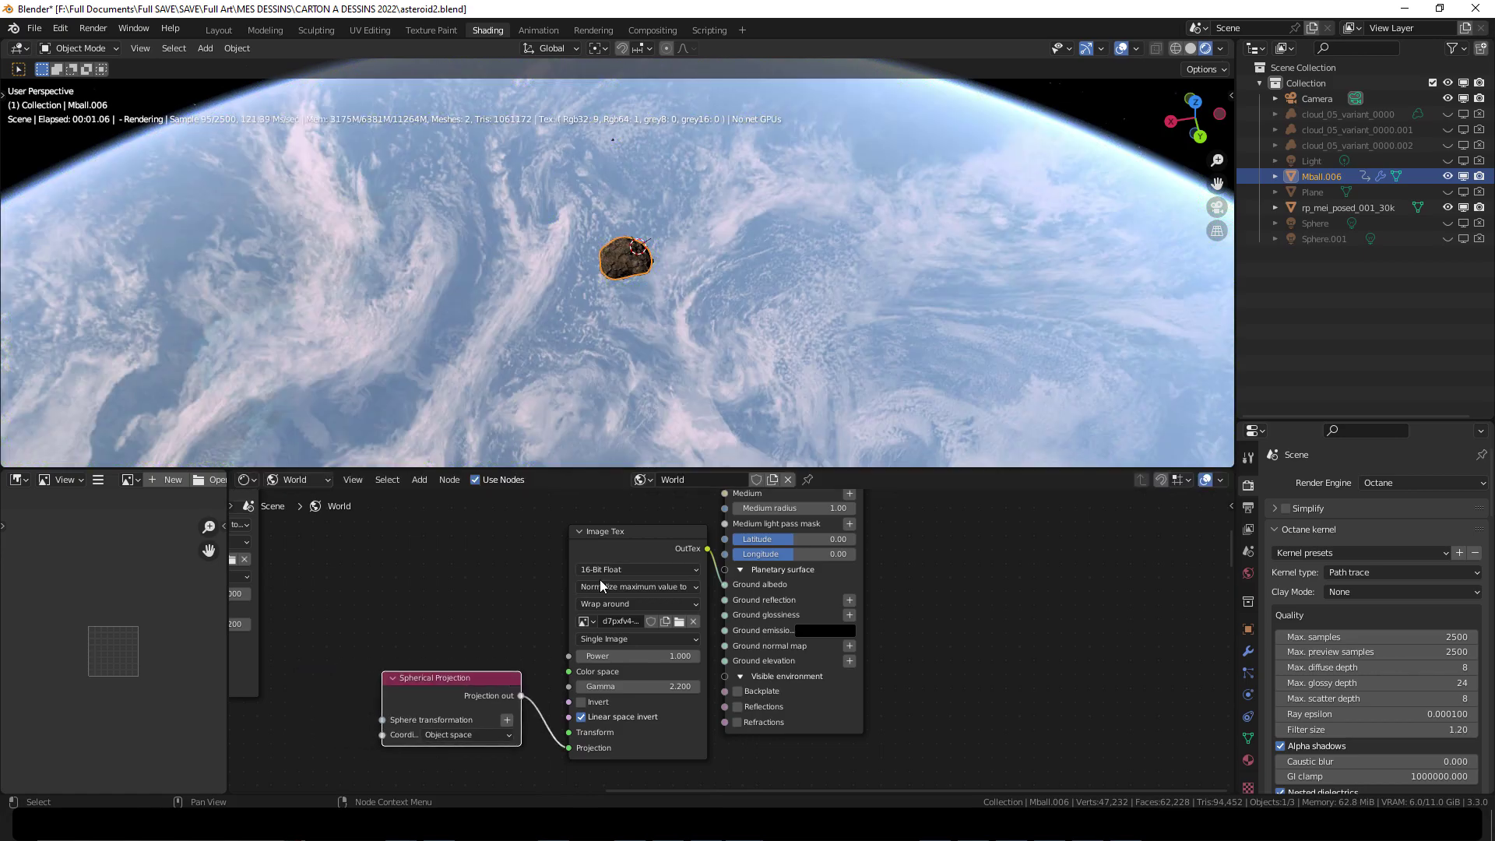
- Show the 3D viewport full screen with the asteroid against the planet and hide the viewport overlays
middle_drag(669, 276, 950, 367)
key(ctrl+alt+space)
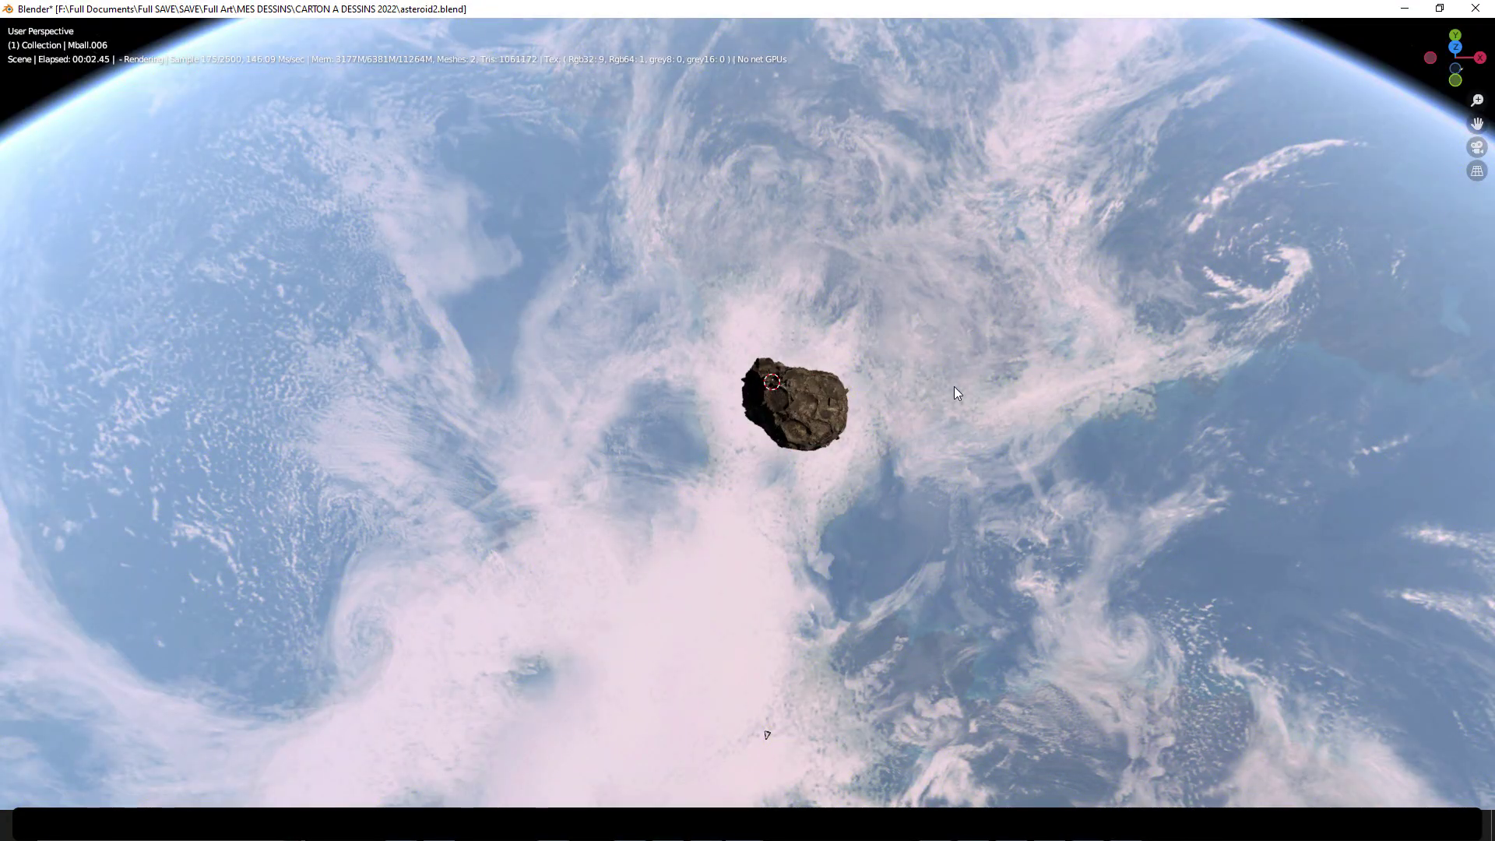
key(shift+alt+z)
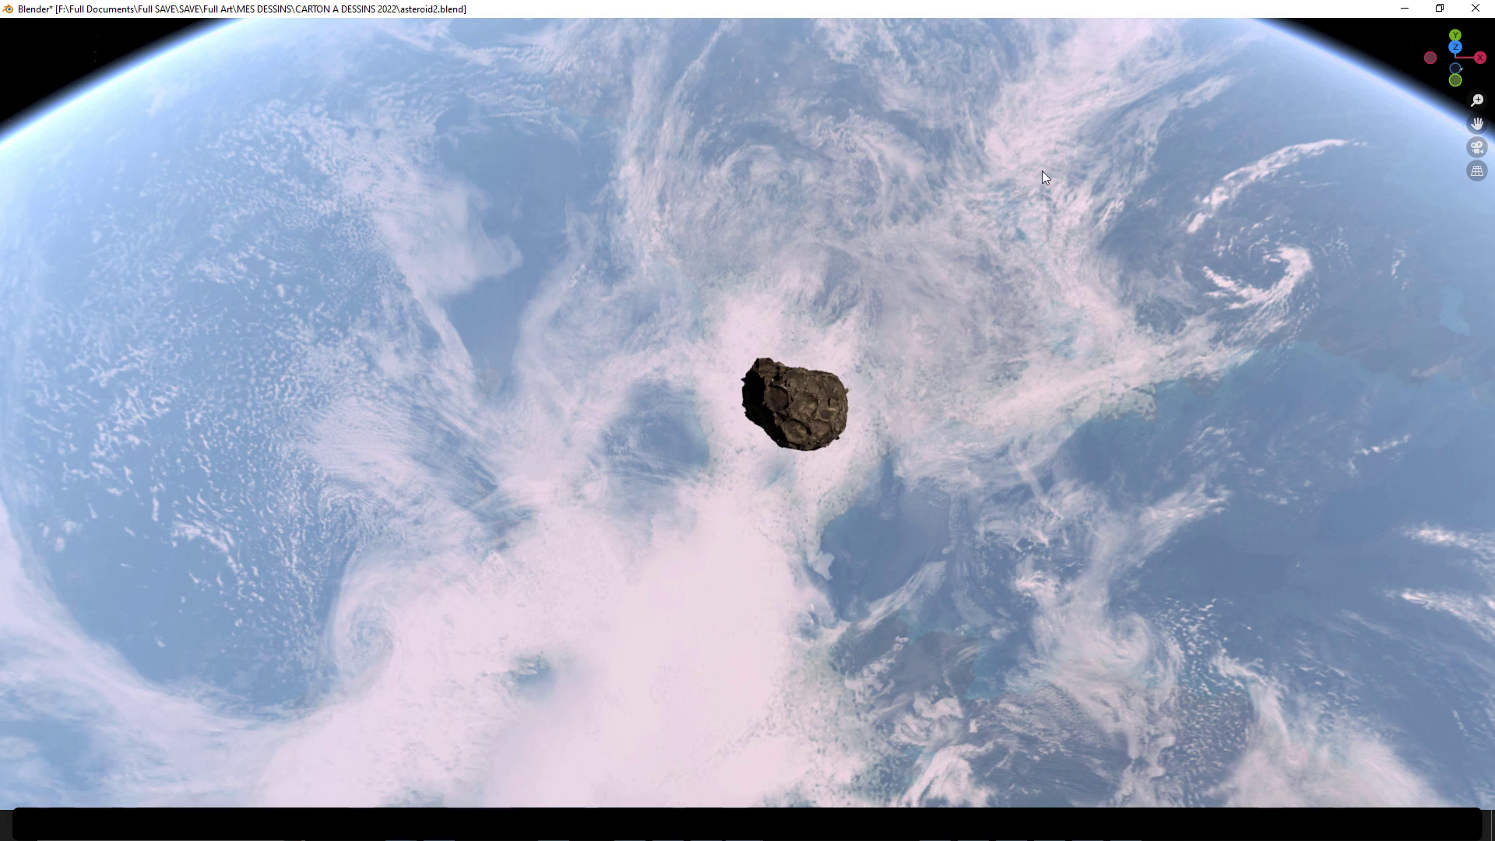
- Examine the lighting and stars around the asteroid and the standing figure, close up and from farther away
middle_drag(852, 400, 767, 487)
scroll(863, 411, up, 5)
scroll(863, 412, up, 8)
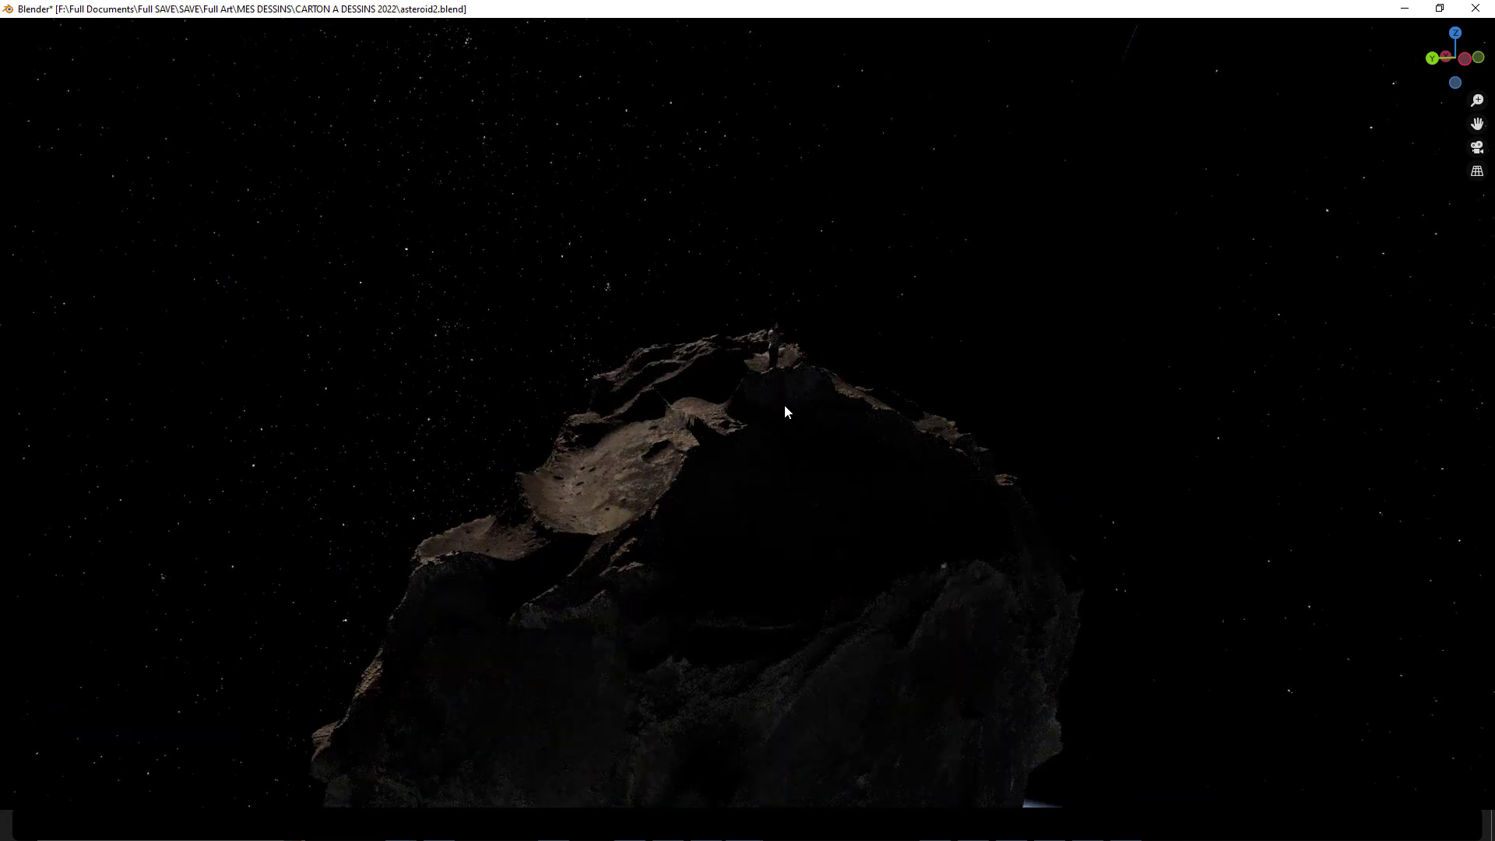
scroll(763, 404, up, 4)
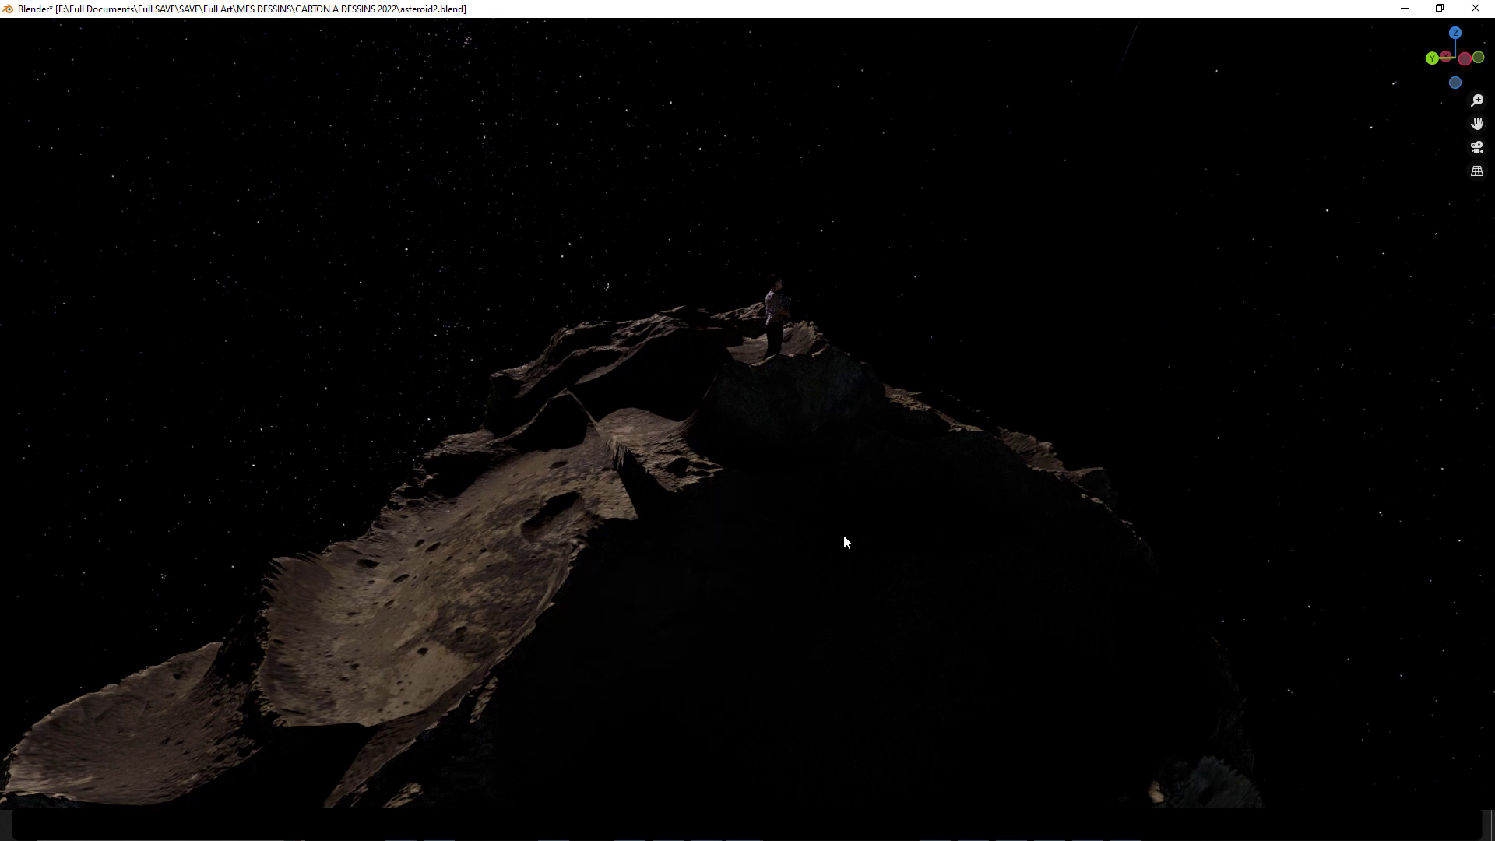
middle_drag(694, 437, 721, 459)
scroll(723, 459, up, 5)
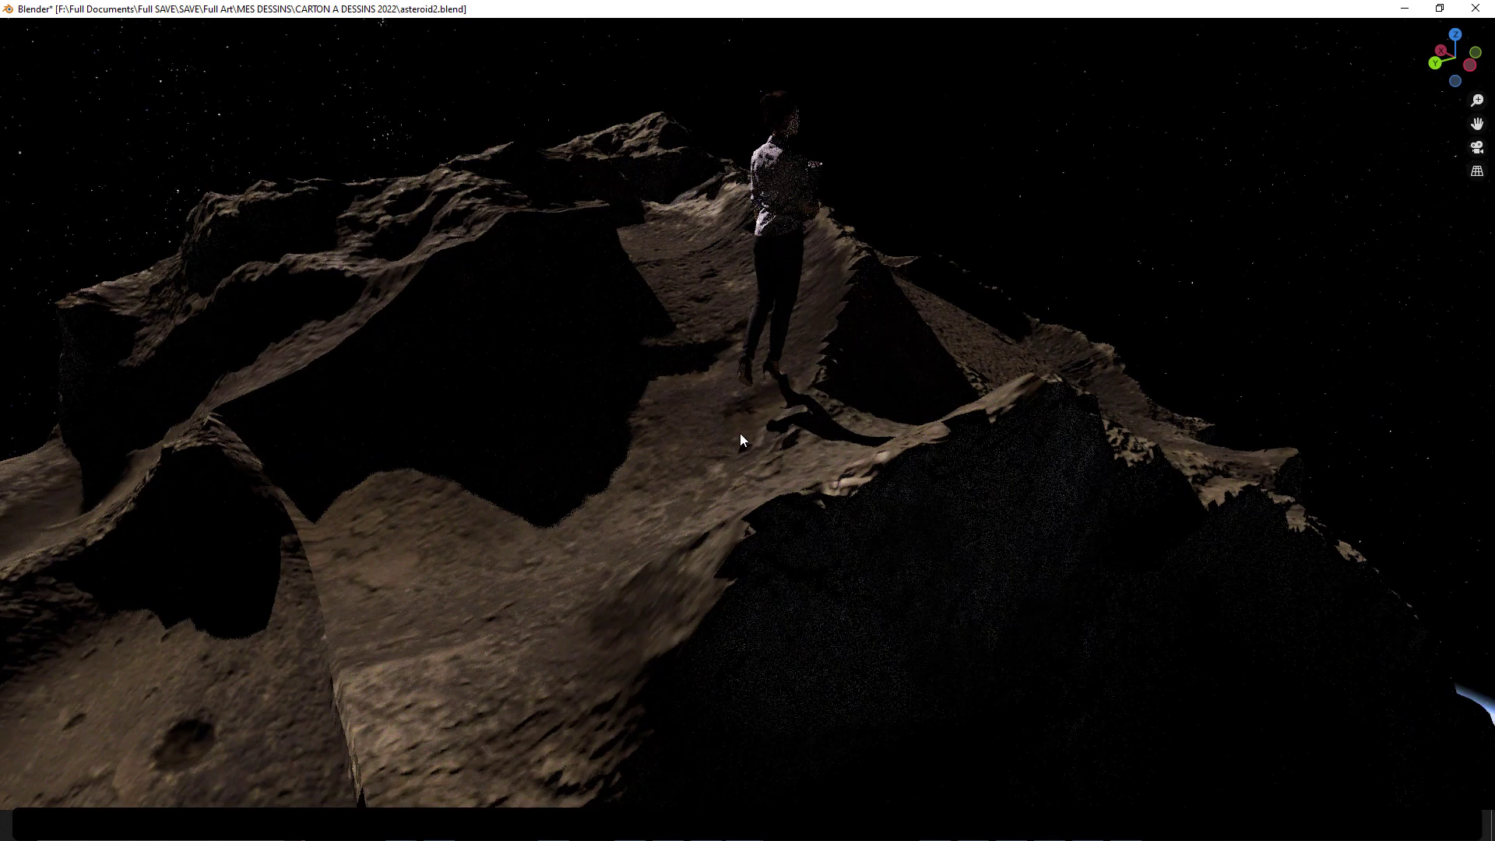
middle_drag(757, 412, 593, 427)
scroll(592, 434, down, 5)
middle_drag(764, 457, 1274, 447)
key(ctrl+alt+space)
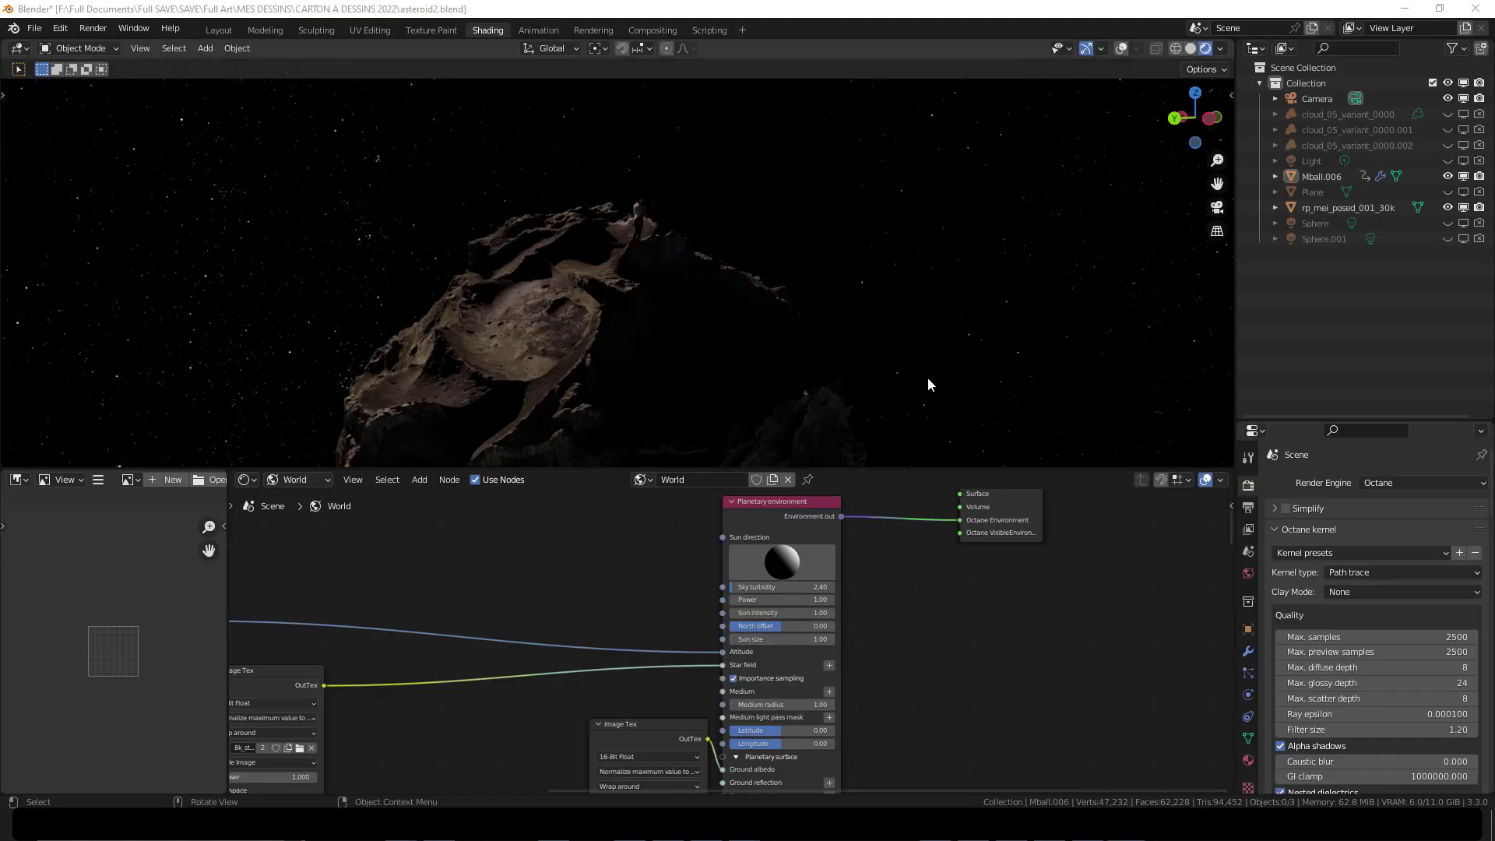
- Try a Sun size of 4.31 on the Planetary environment while viewing the sun, and restore it to 1.00
middle_drag(821, 347, 675, 275)
scroll(671, 294, down, 8)
scroll(998, 571, up, 3)
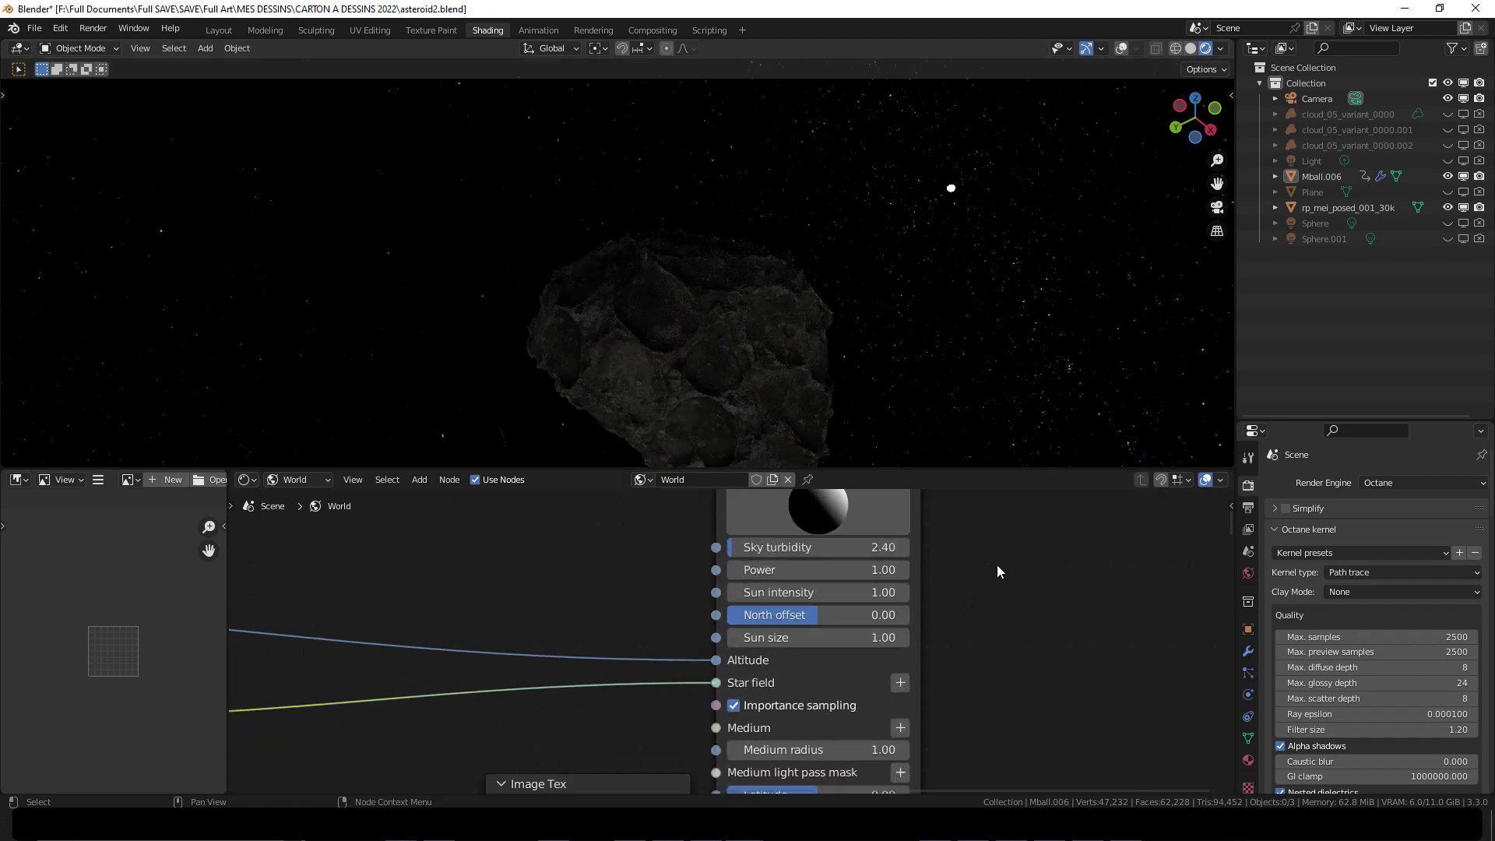
scroll(1017, 580, up, 2)
middle_drag(1005, 592, 988, 623)
drag(767, 667, 958, 669)
drag(864, 668, 817, 668)
click(816, 669)
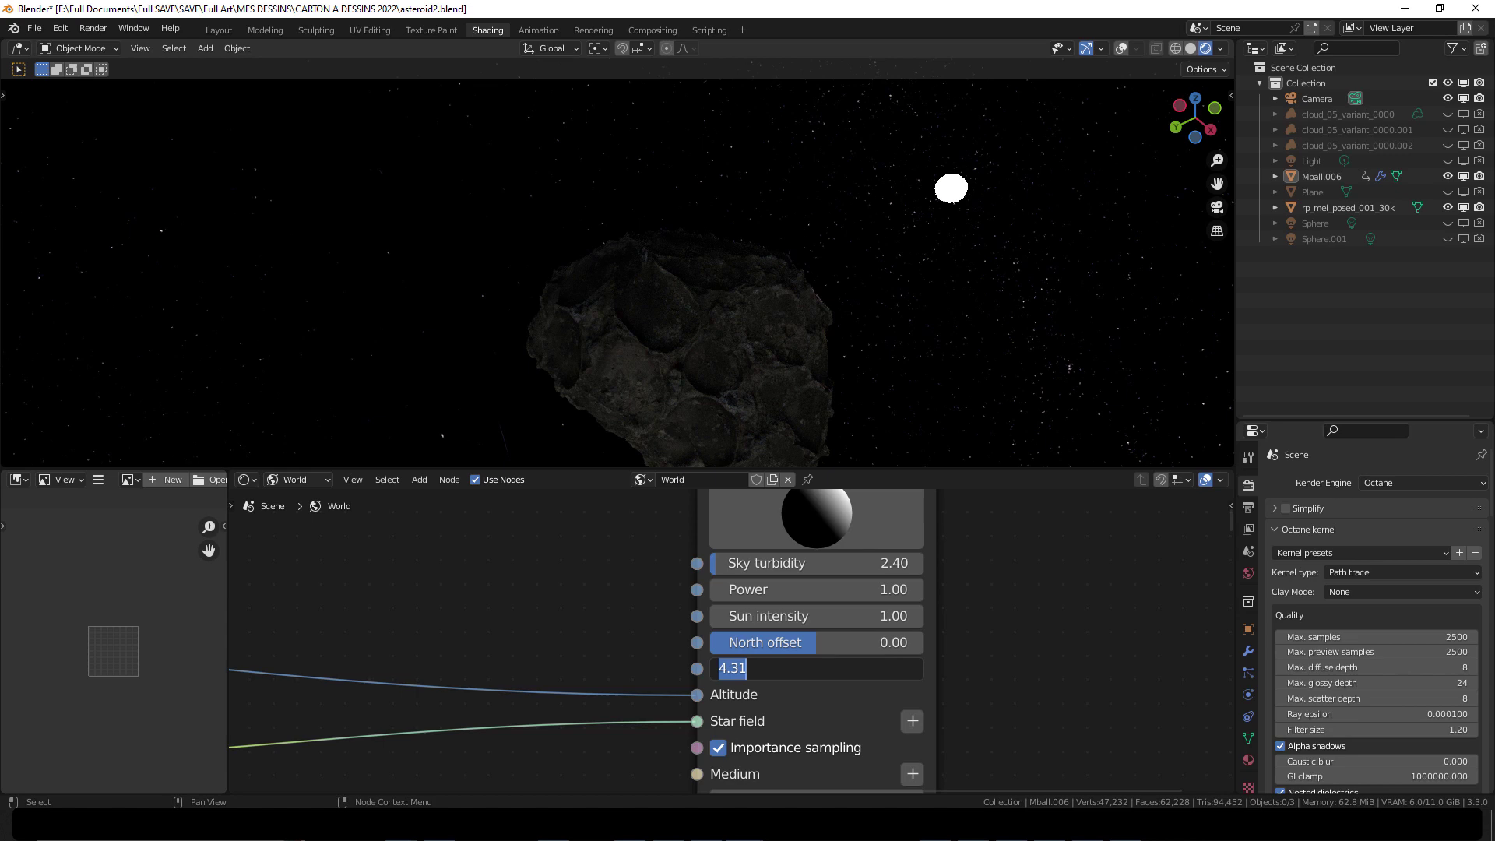
key(Return)
scroll(814, 659, up, 2)
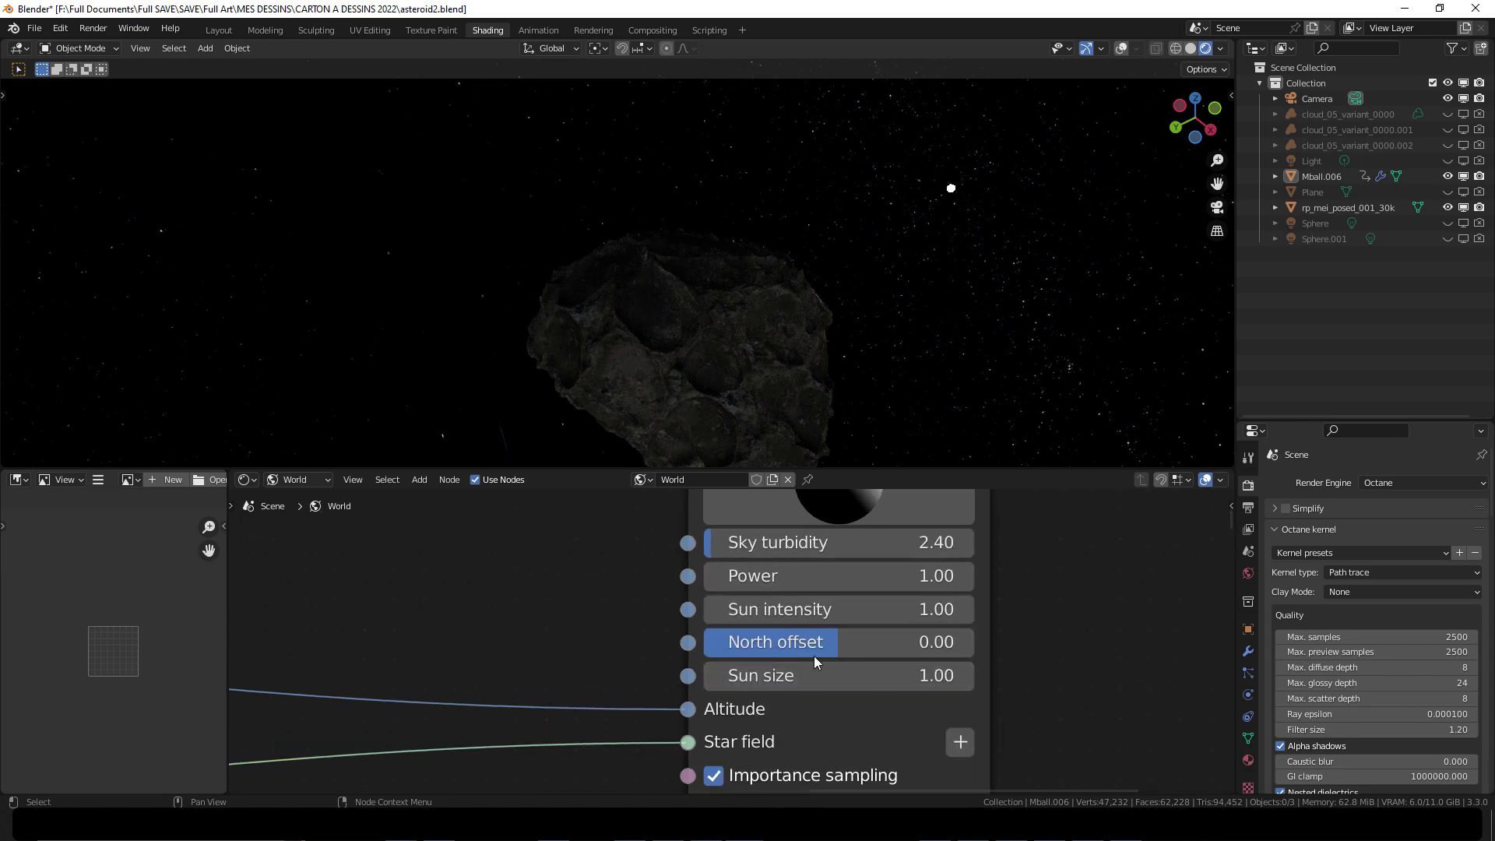
- Set the Planetary environment's North offset to -0.18
mouse_move(810, 642)
mouse_down()
mouse_move(882, 642)
mouse_move(701, 642)
mouse_move(784, 643)
mouse_up()
middle_drag(816, 317, 739, 257)
mouse_move(795, 643)
mouse_down()
mouse_move(872, 642)
mouse_move(796, 642)
mouse_up()
- Rotate the Planetary environment's Sun direction sphere to relight the scene and examine the asteroid and figure full screen
middle_drag(1031, 591, 1027, 652)
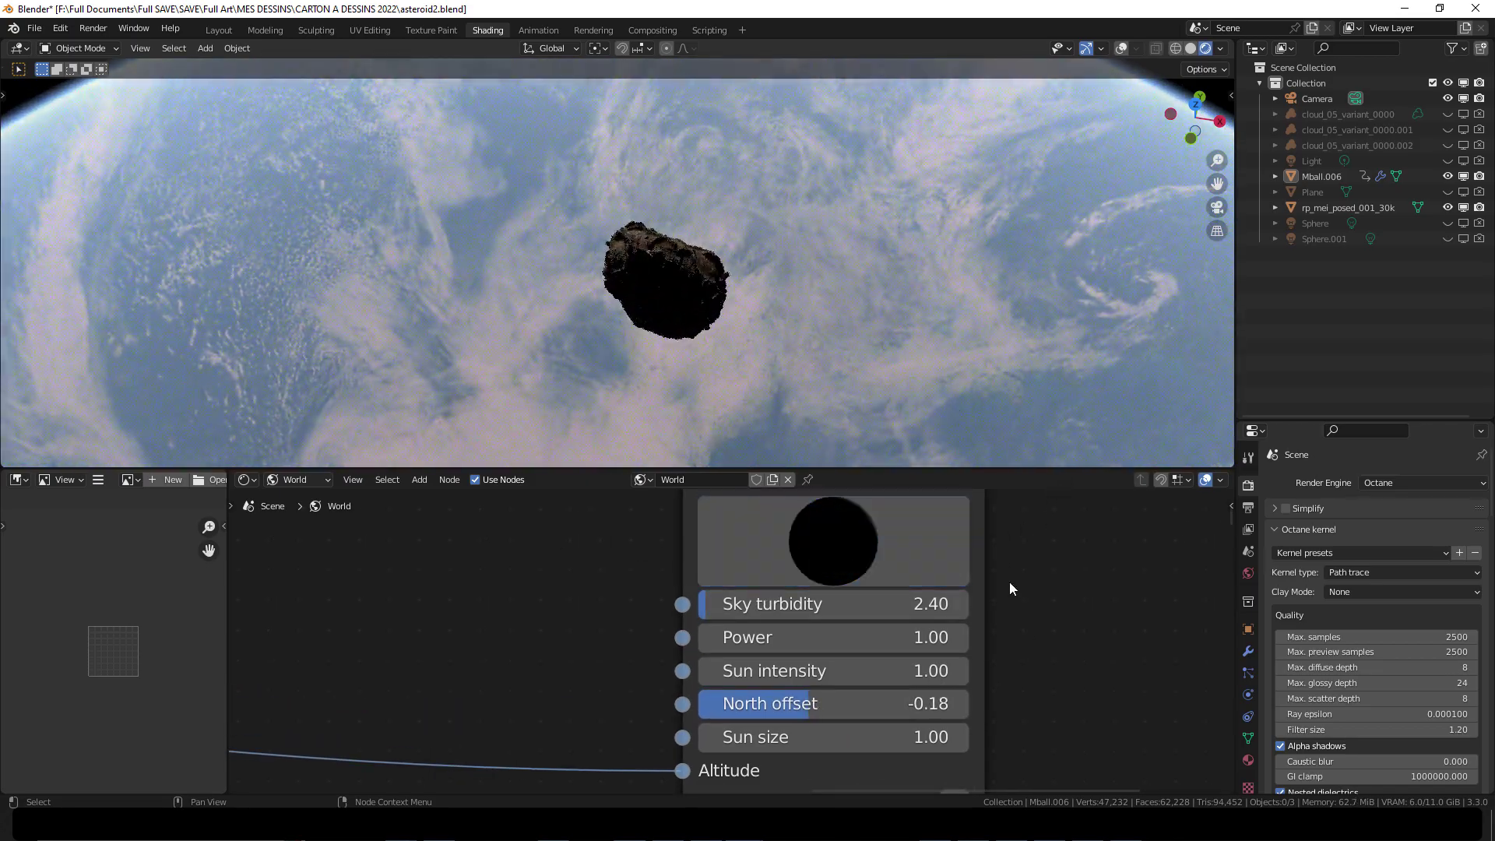
middle_drag(1011, 588, 1011, 593)
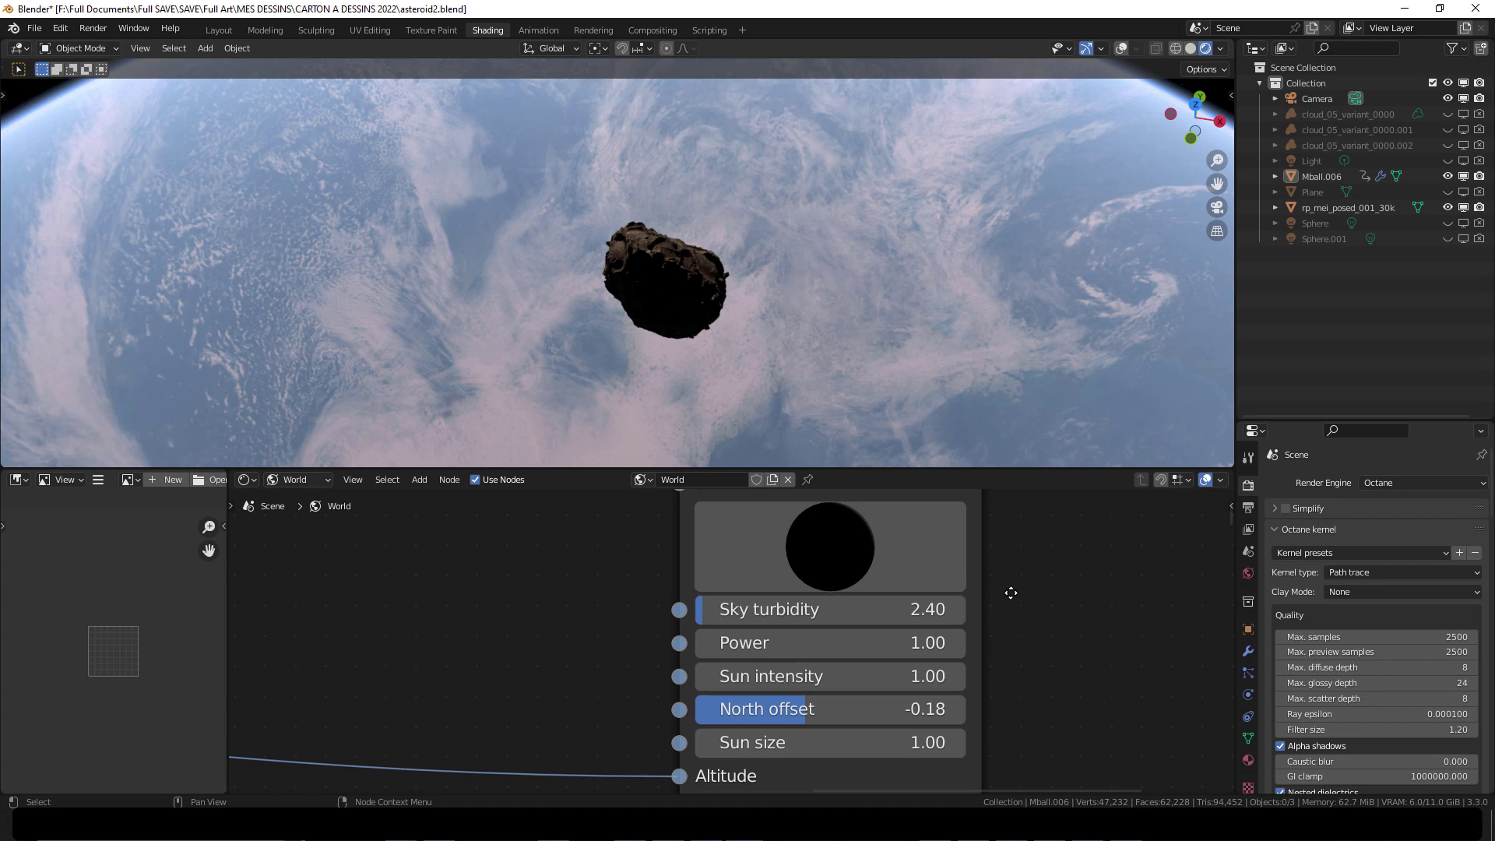
middle_drag(847, 404, 863, 357)
drag(822, 537, 909, 536)
middle_drag(751, 408, 728, 355)
key(ctrl+alt+space)
middle_drag(787, 527, 843, 507)
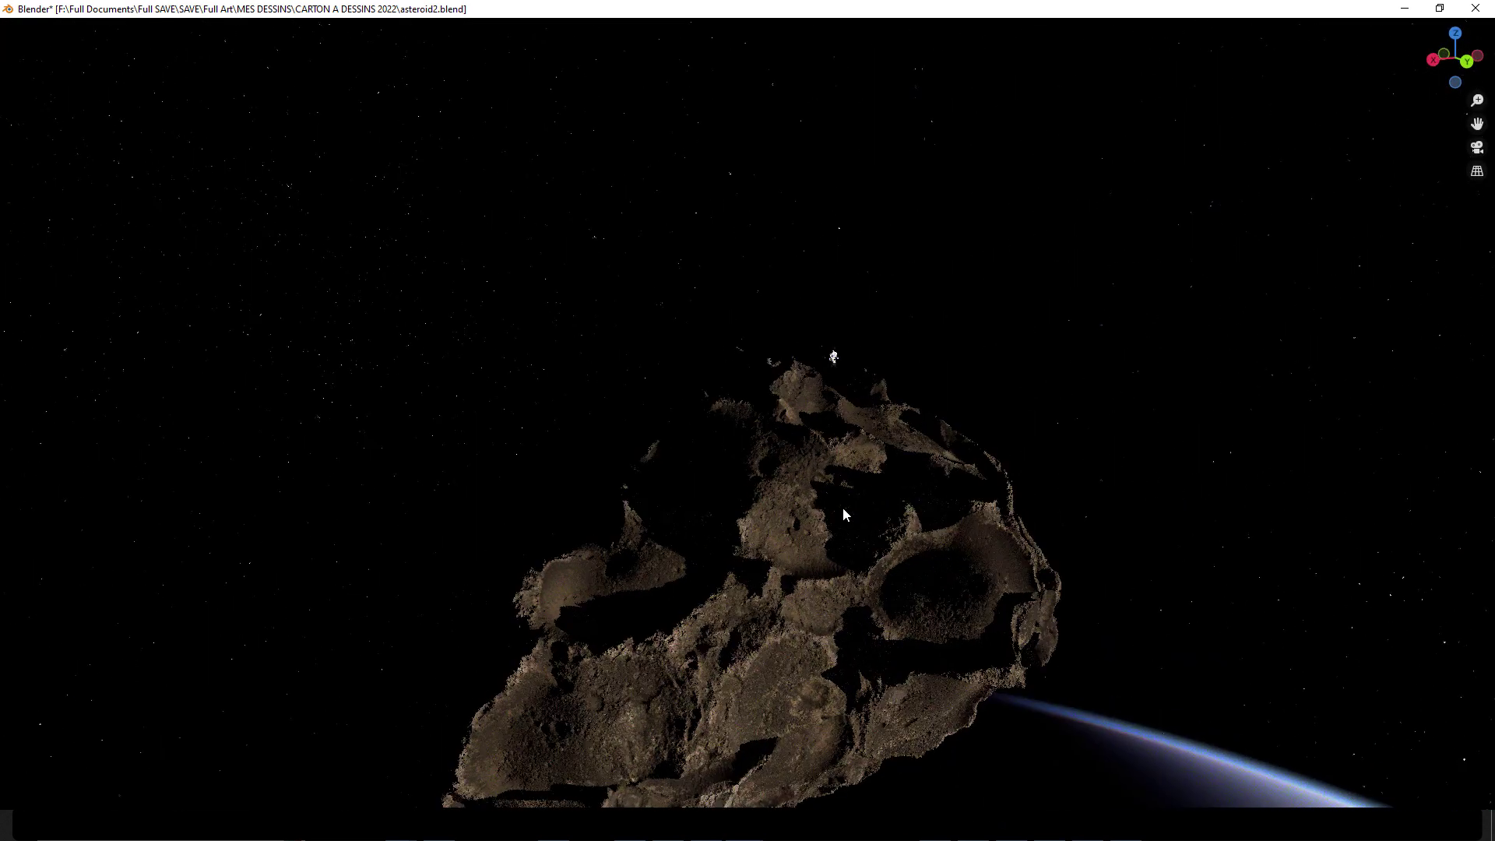
scroll(834, 445, up, 4)
middle_drag(833, 445, 1082, 482)
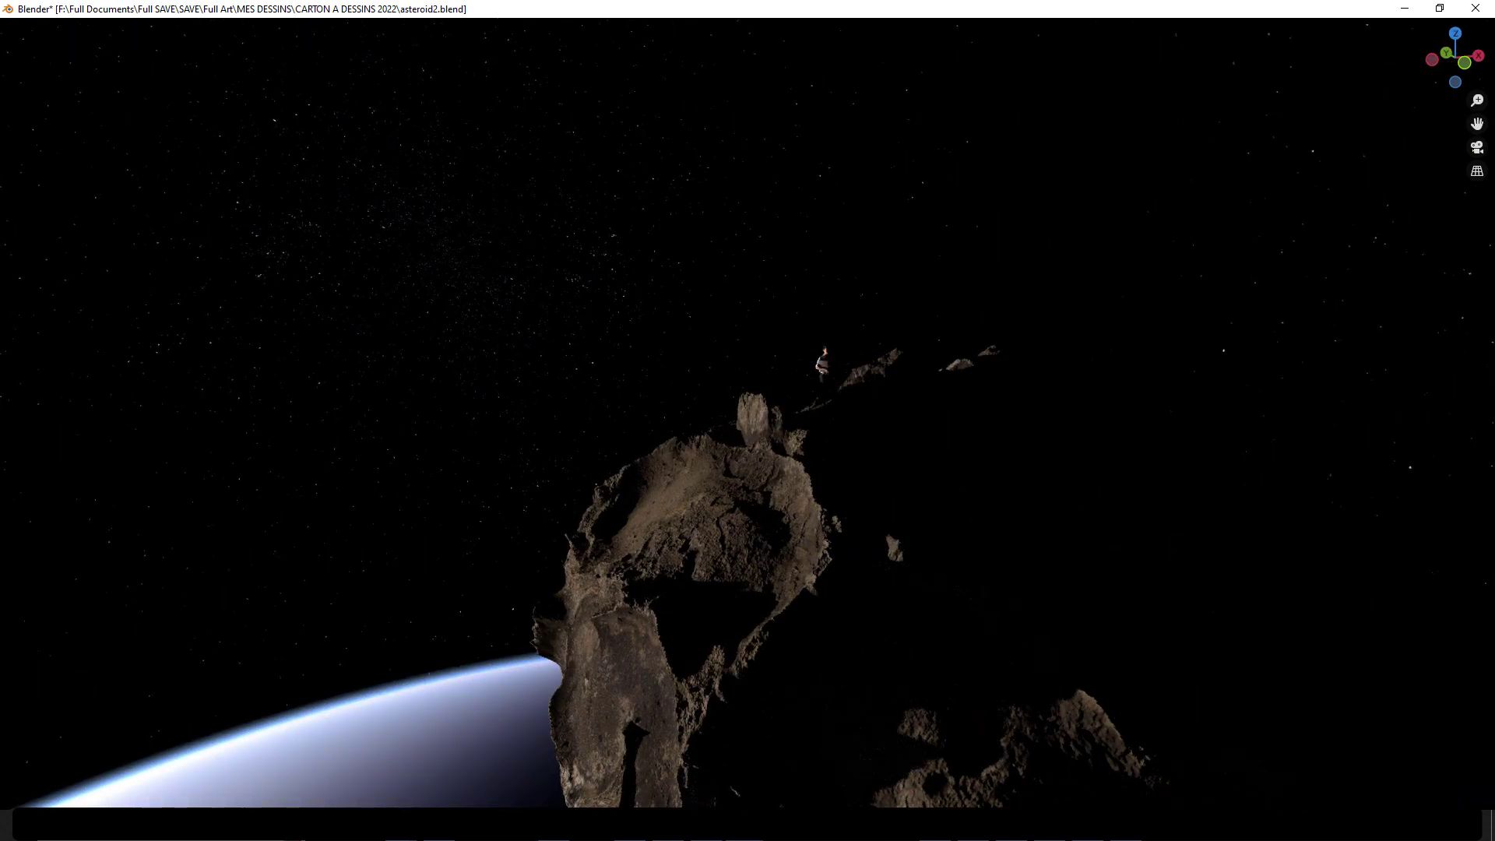
key(ctrl+alt+space)
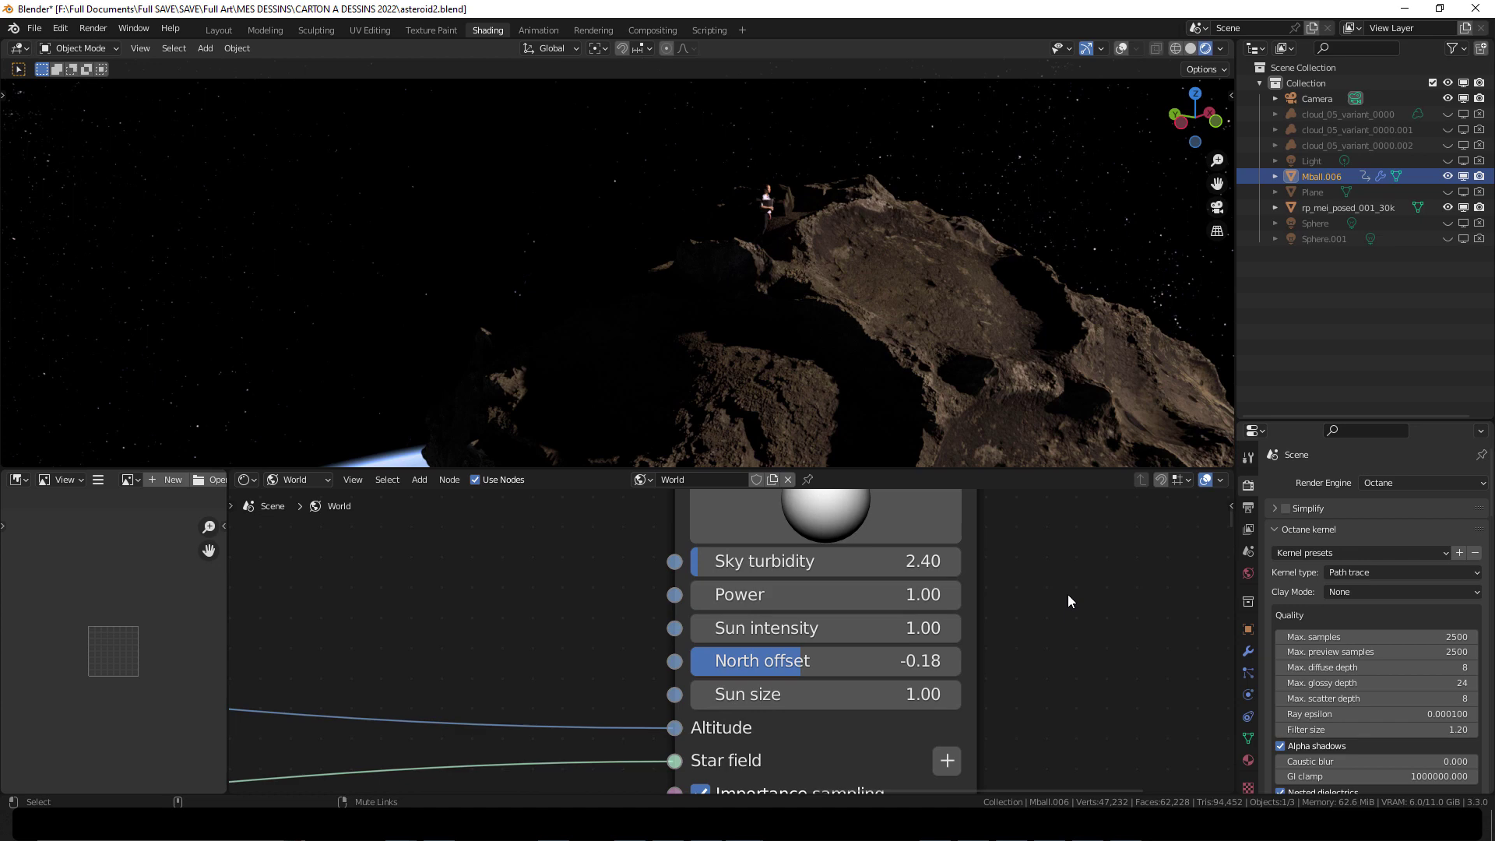
- Select the ground Image Tex and Spherical Projection nodes and move them away from the Planetary environment node
key(ctrl+alt+space)
scroll(1041, 641, down, 1)
middle_drag(1041, 640, 1126, 404)
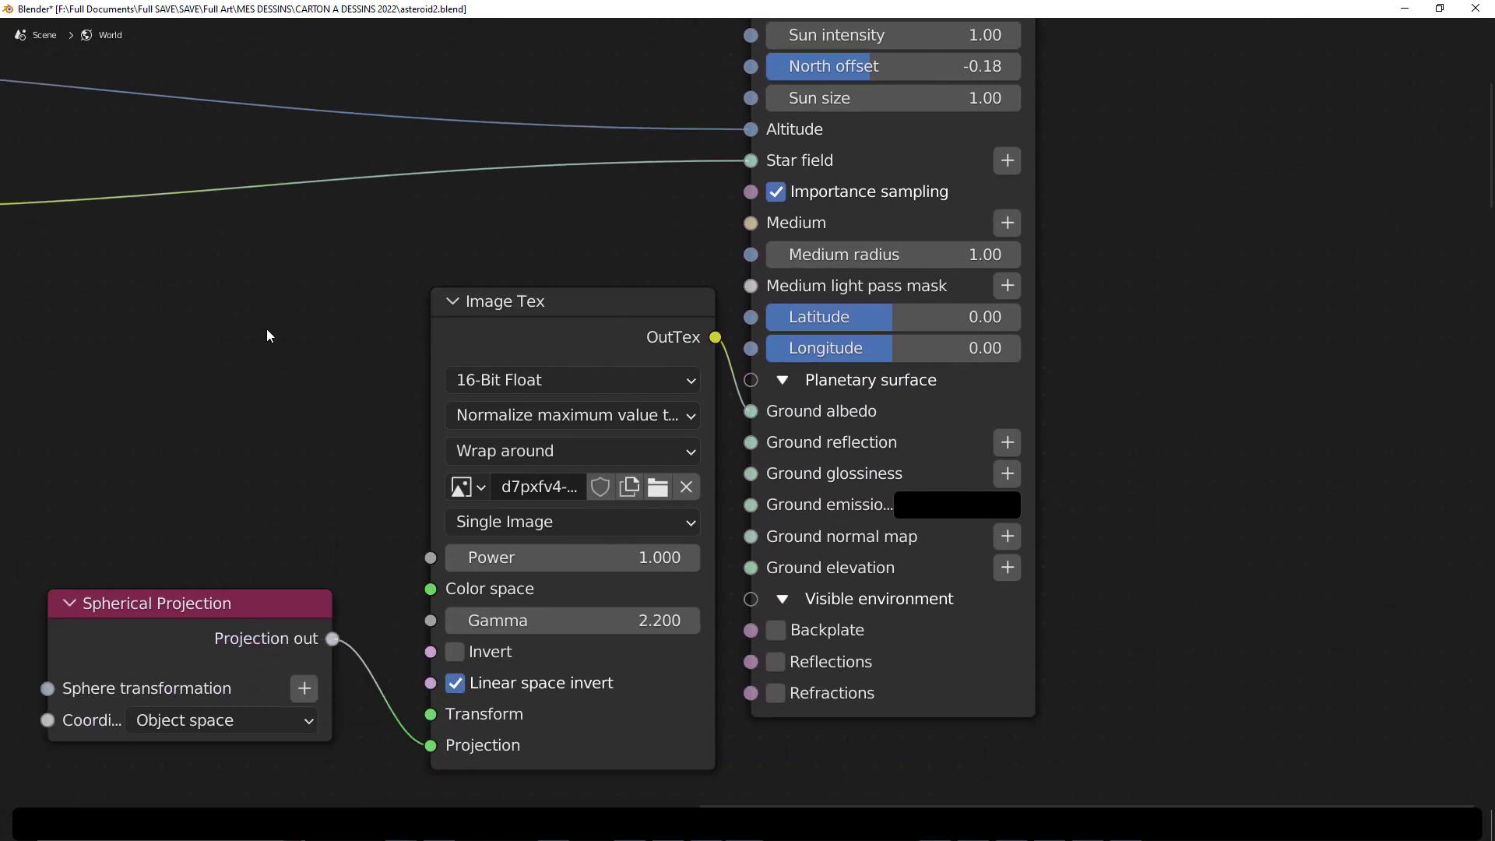
drag(267, 335, 476, 706)
drag(557, 313, 235, 311)
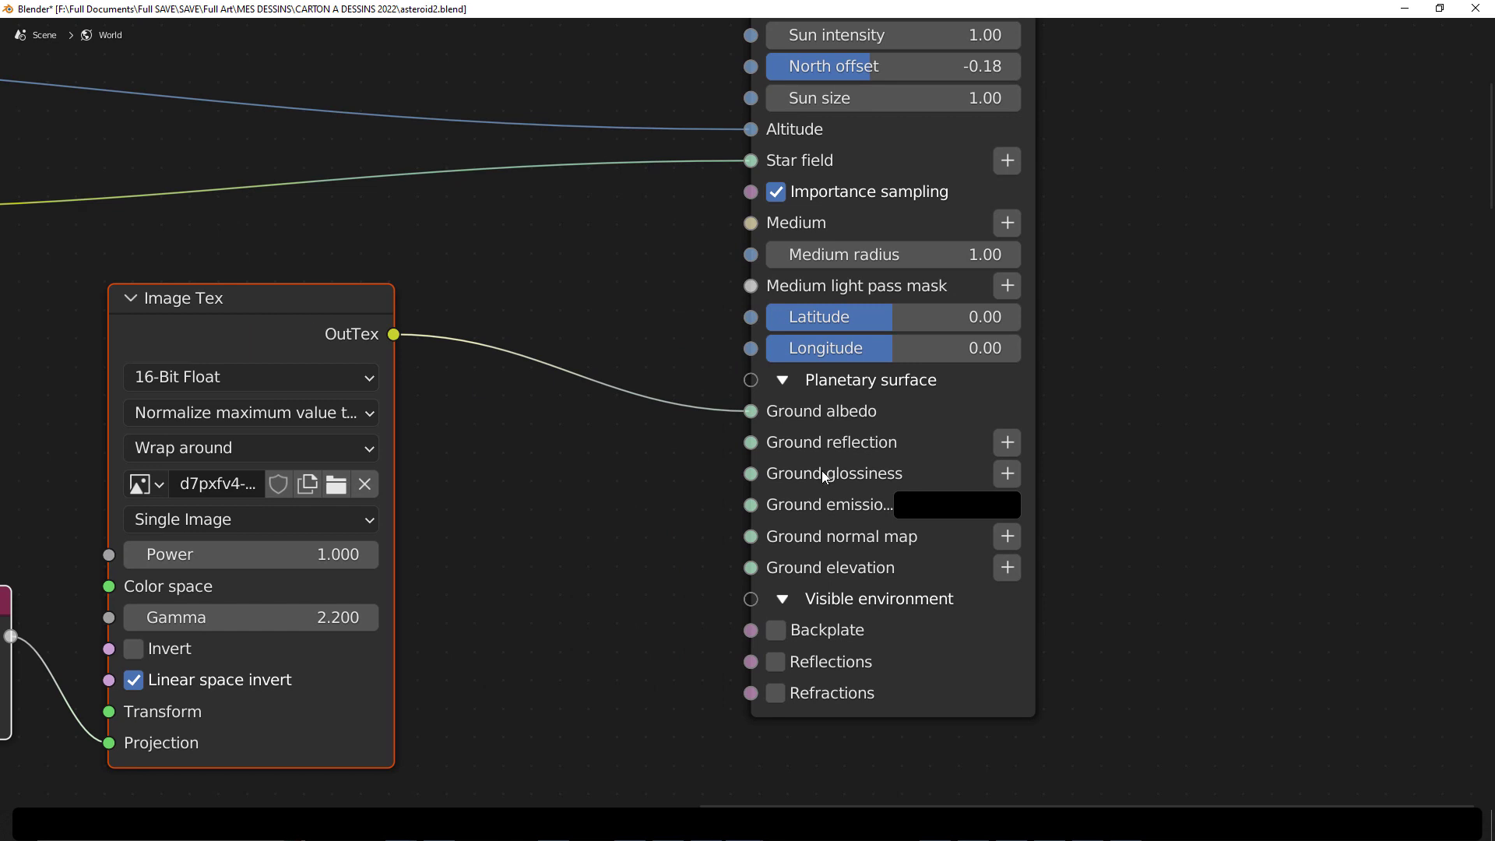
click(285, 306)
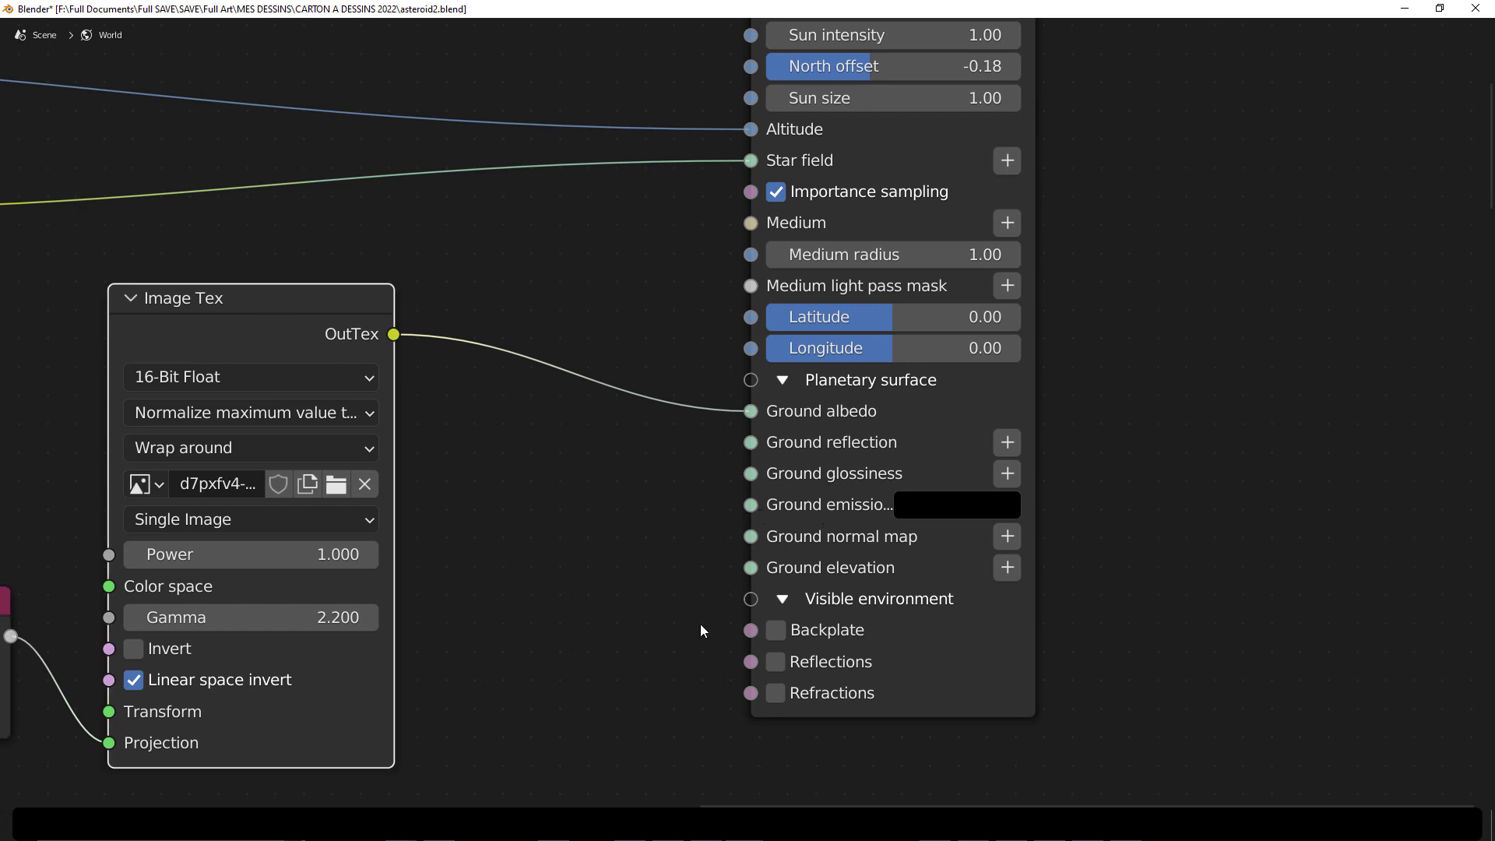
scroll(652, 441, down, 2)
key(ctrl+alt+space)
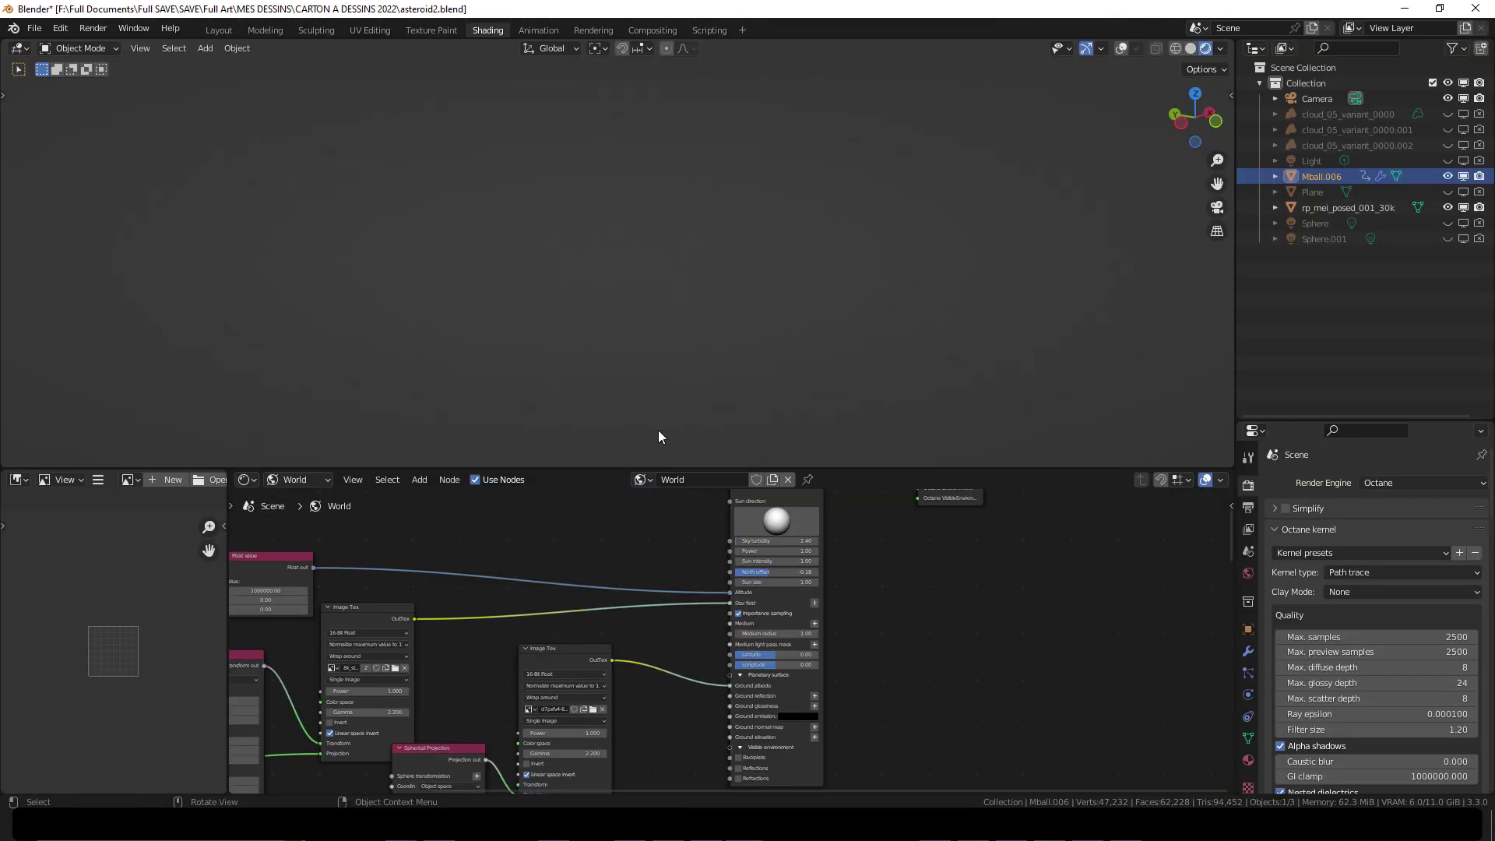
- Examine the relit asteroid, the standing figure and the textured planet in a full-screen viewport
key(ctrl+alt+space)
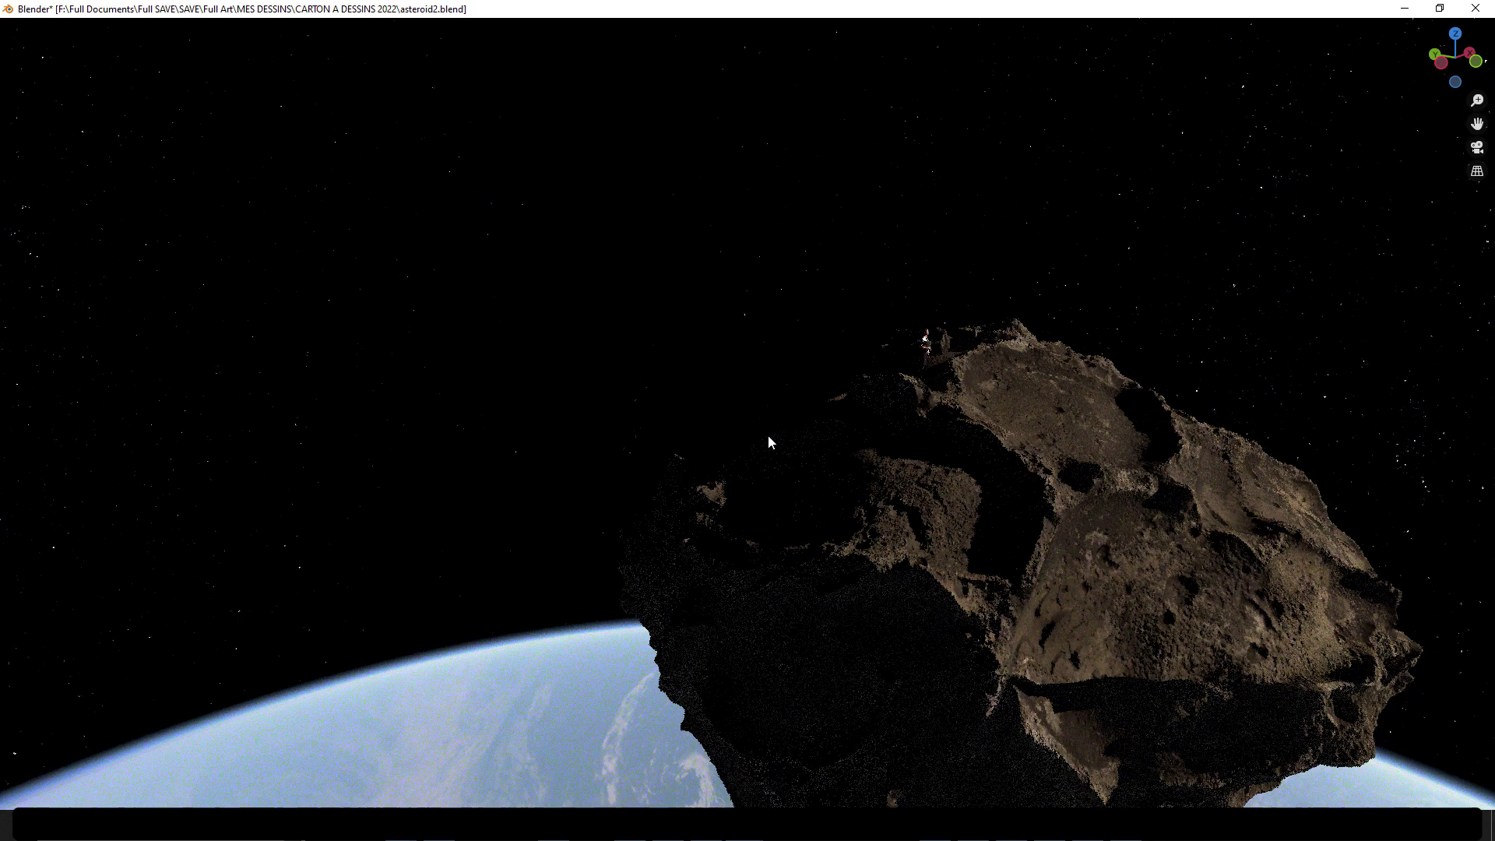
scroll(818, 456, down, 4)
middle_drag(866, 476, 803, 428)
scroll(925, 482, up, 4)
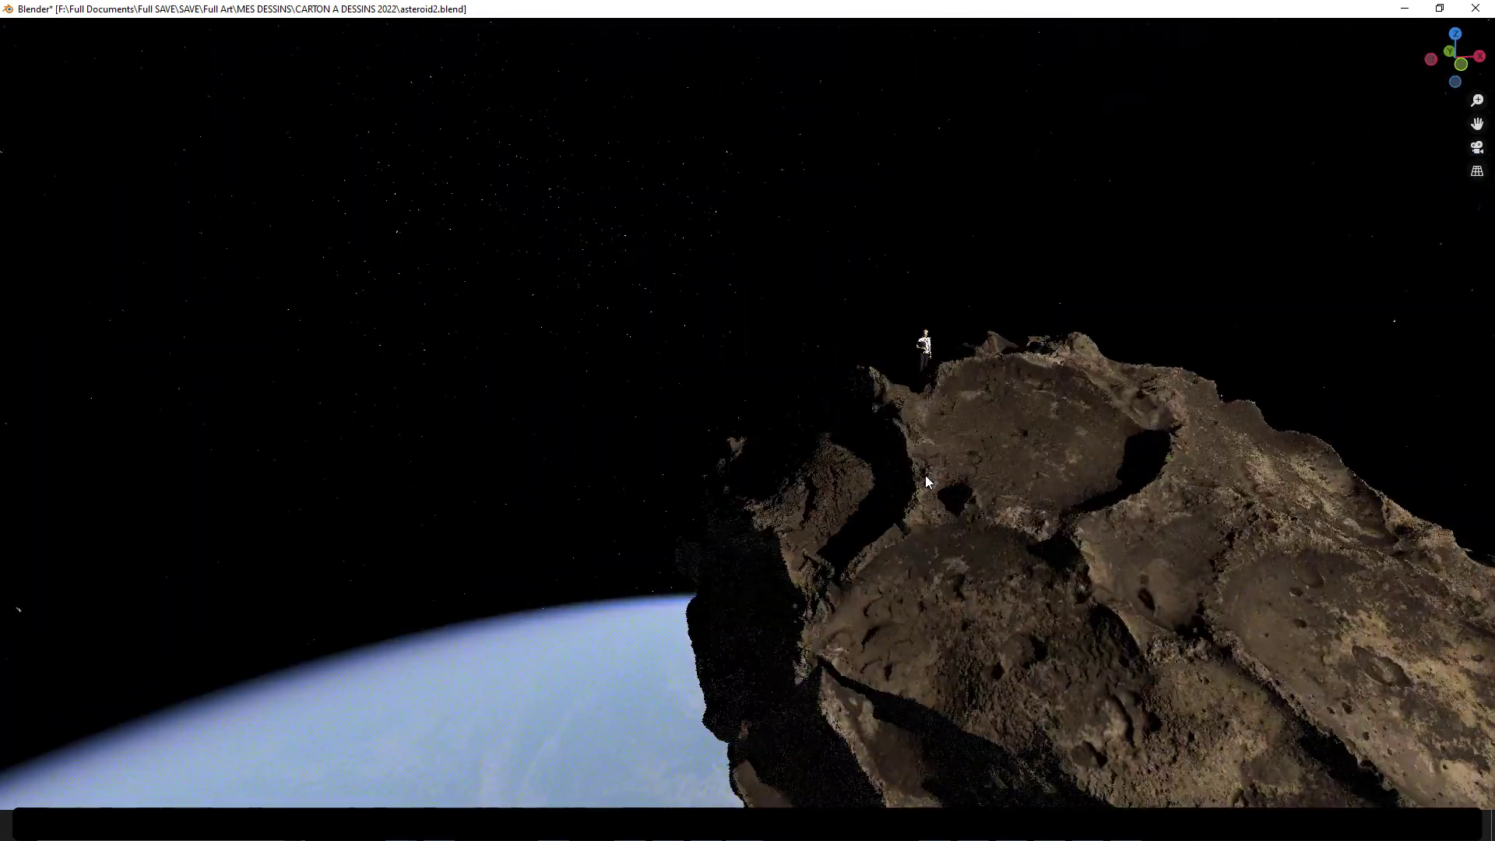